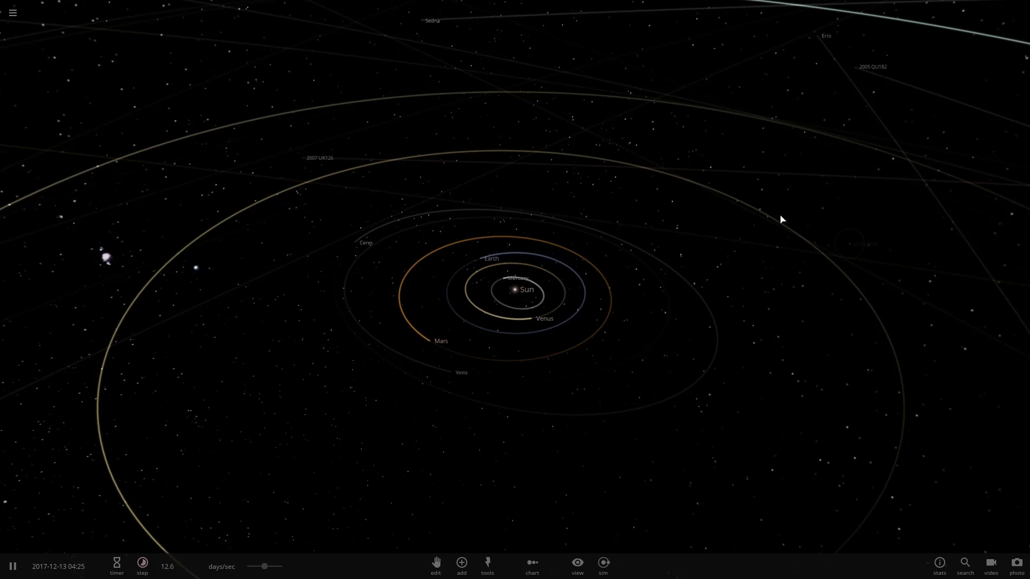
Step: Examine the solar system from several angles, from the inner planets out to the orbits beyond Neptune
{"action": "left_click_drag", "start_coordinate": [687, 214], "coordinate": [439, 124]}
{"action": "left_click_drag", "start_coordinate": [731, 87], "coordinate": [370, 197]}
{"action": "scroll", "coordinate": [645, 173], "scroll_direction": "up", "scroll_amount": 3}
{"action": "scroll", "coordinate": [645, 177], "scroll_direction": "down", "scroll_amount": 5}
{"action": "scroll", "coordinate": [466, 243], "scroll_direction": "down", "scroll_amount": 5}
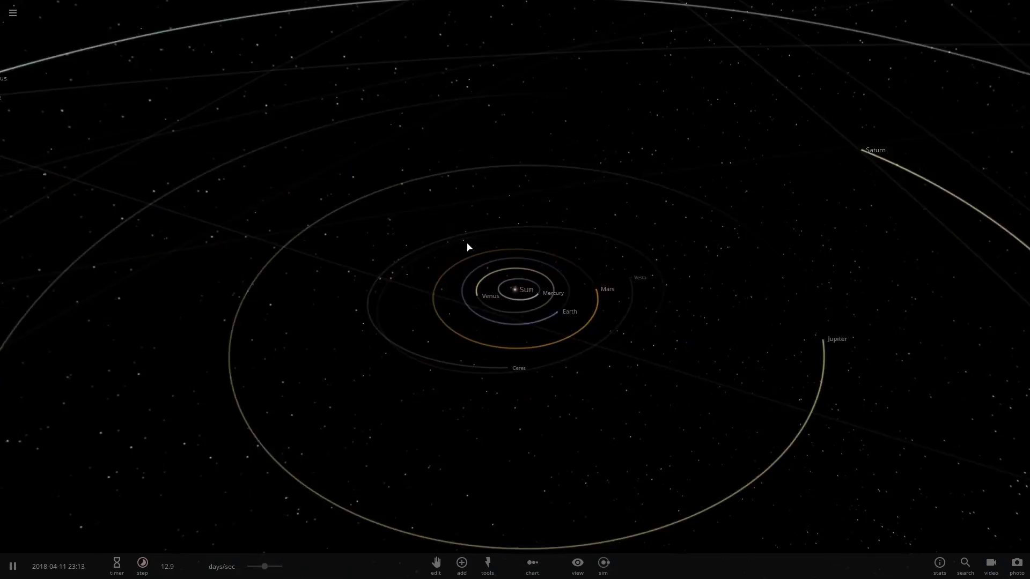
{"action": "scroll", "coordinate": [457, 218], "scroll_direction": "down", "scroll_amount": 10}
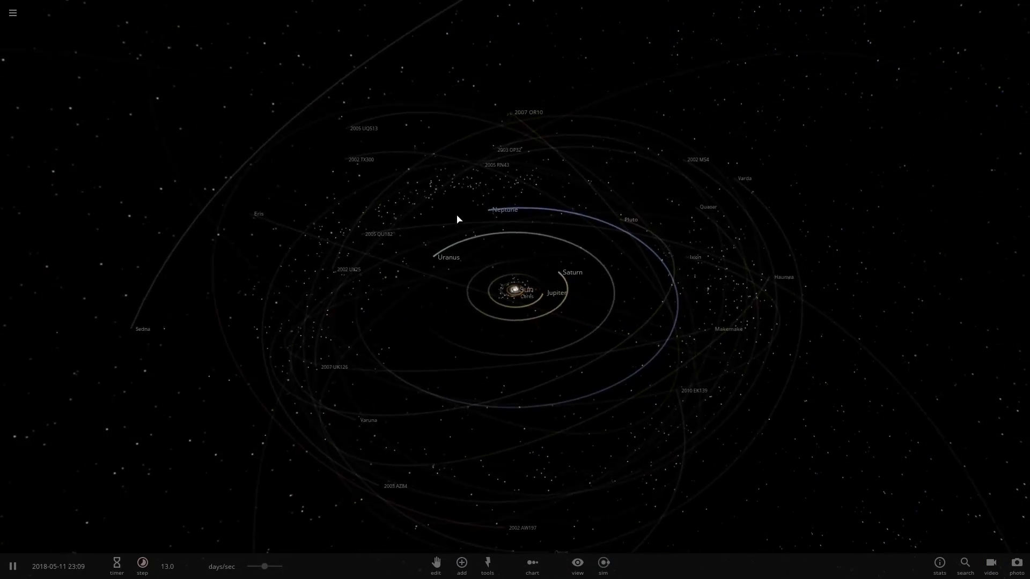
{"action": "scroll", "coordinate": [457, 218], "scroll_direction": "up", "scroll_amount": 10}
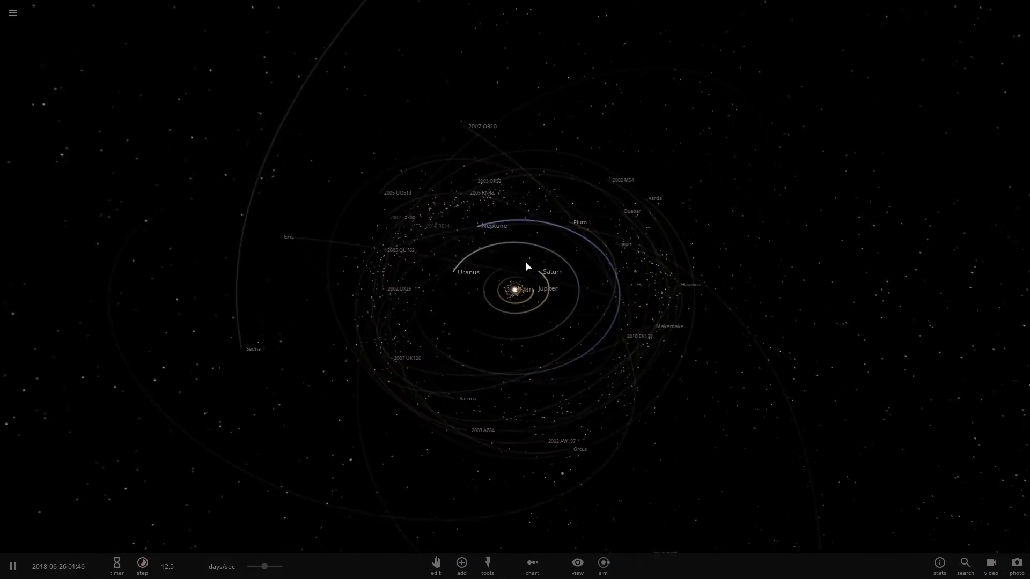
{"action": "left_click_drag", "start_coordinate": [527, 266], "coordinate": [869, 326]}
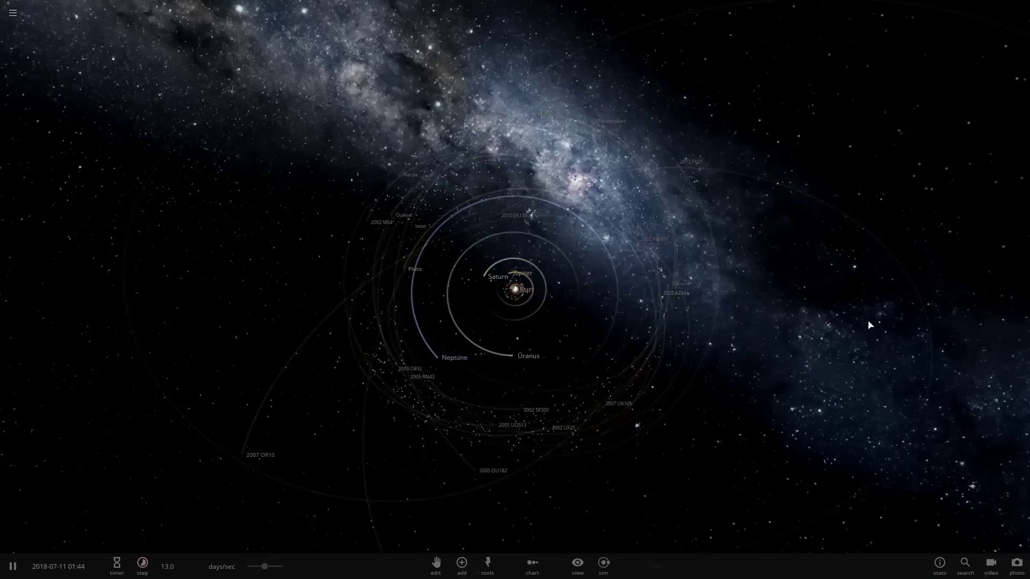
{"action": "scroll", "coordinate": [777, 341], "scroll_direction": "up", "scroll_amount": 10}
{"action": "scroll", "coordinate": [702, 295], "scroll_direction": "down", "scroll_amount": 3}
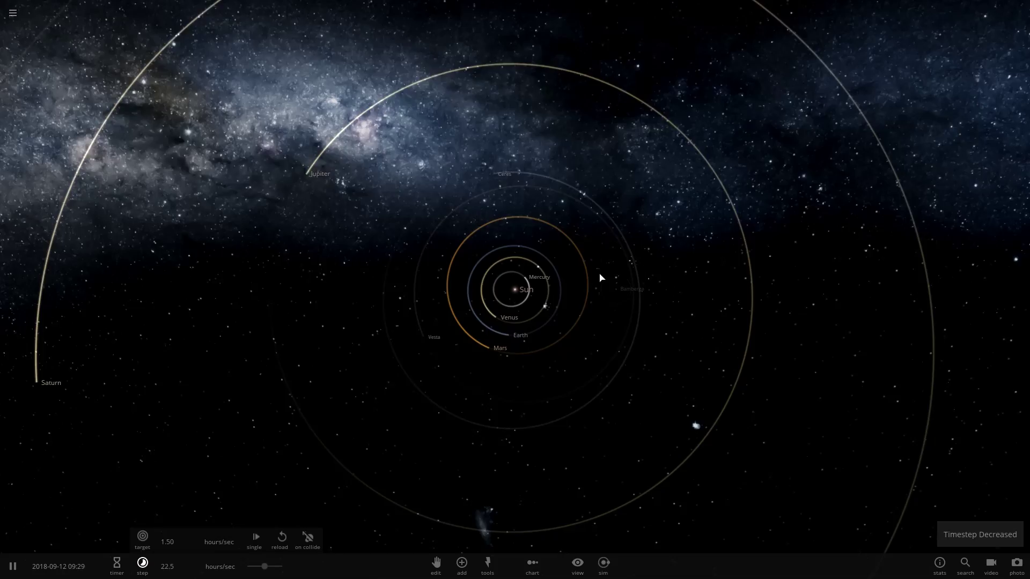
Step: Bring Venus into close view and pause the simulation
{"action": "scroll", "coordinate": [601, 278], "scroll_direction": "up", "scroll_amount": 5}
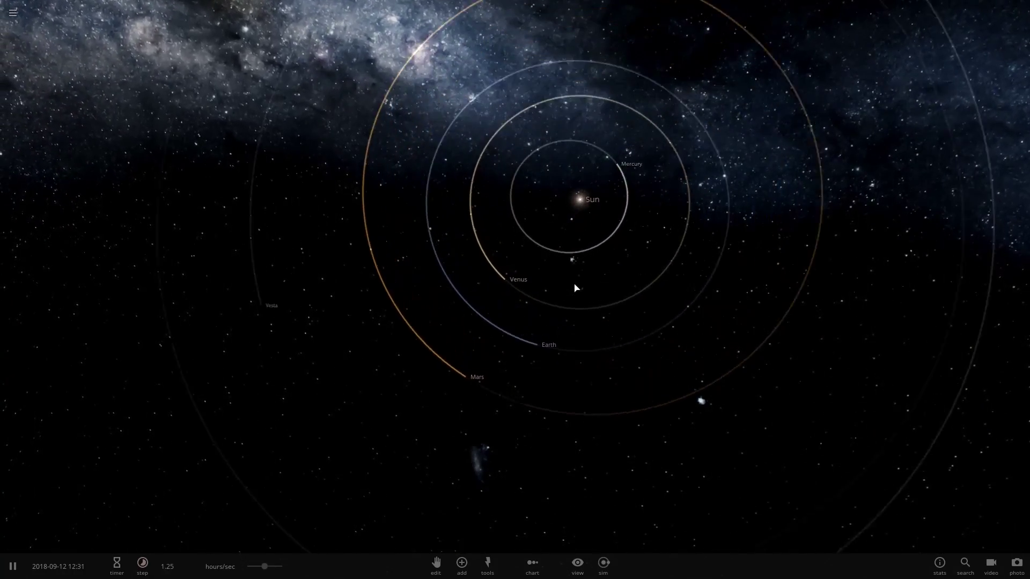
{"action": "scroll", "coordinate": [561, 283], "scroll_direction": "up", "scroll_amount": 4}
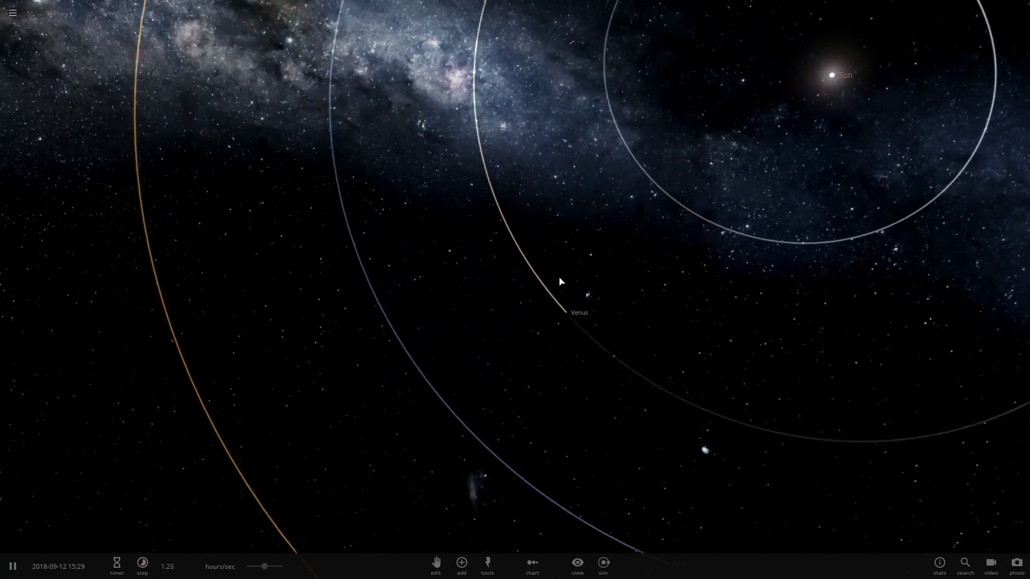
{"action": "scroll", "coordinate": [559, 282], "scroll_direction": "up", "scroll_amount": 3}
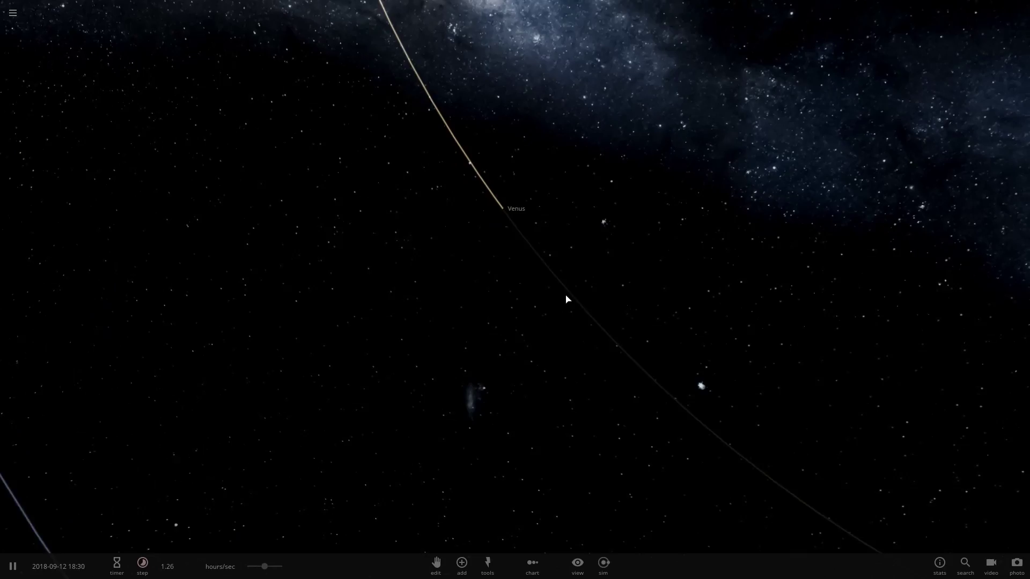
{"action": "left_click_drag", "start_coordinate": [566, 295], "coordinate": [949, 128]}
{"action": "left_click_drag", "start_coordinate": [1029, 116], "coordinate": [1013, 95]}
{"action": "key", "text": "space"}
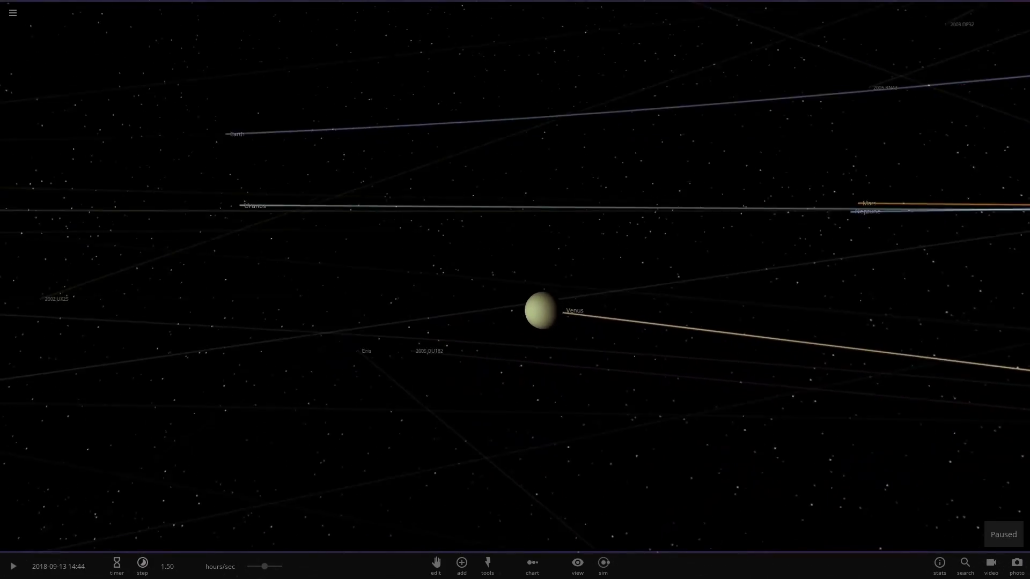
Step: Select Venus and show its temperature and atmosphere properties
{"action": "scroll", "coordinate": [616, 302], "scroll_direction": "up", "scroll_amount": 5}
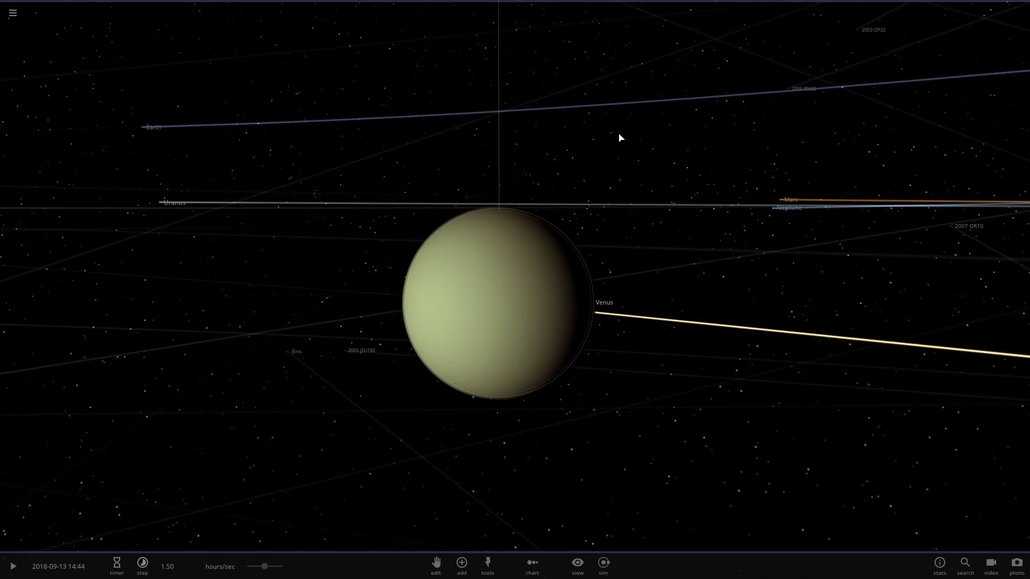
{"action": "left_click", "coordinate": [499, 329]}
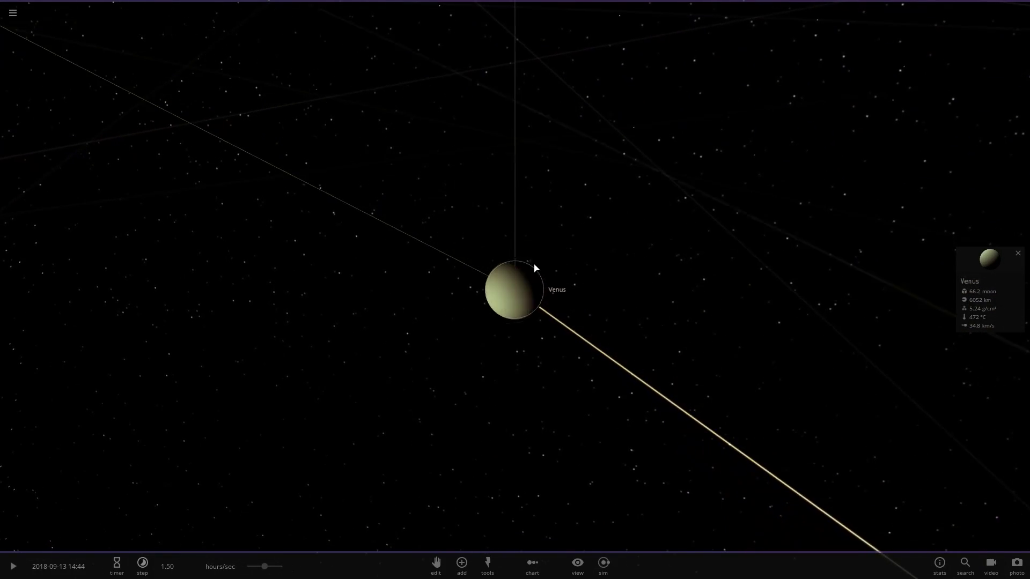
{"action": "left_click", "coordinate": [976, 284]}
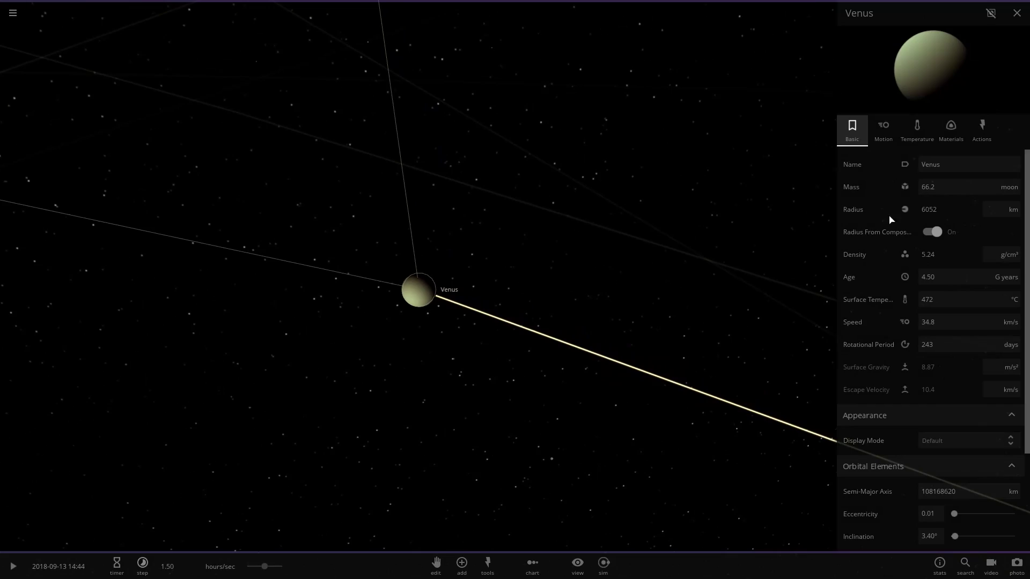
{"action": "left_click", "coordinate": [914, 131]}
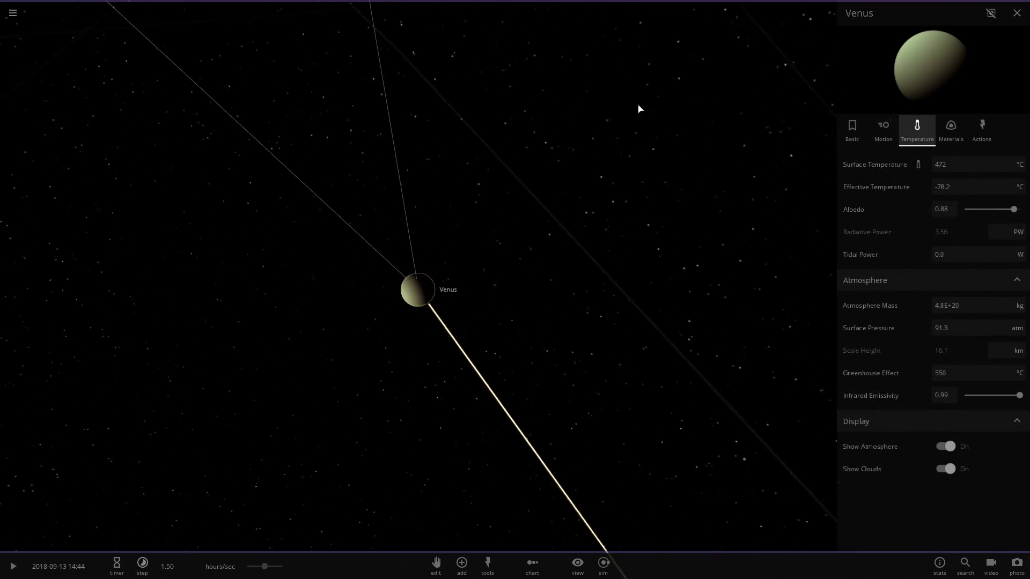
Step: Run the simulation briefly and examine Venus along its orbital path from near and far
{"action": "key", "text": "space"}
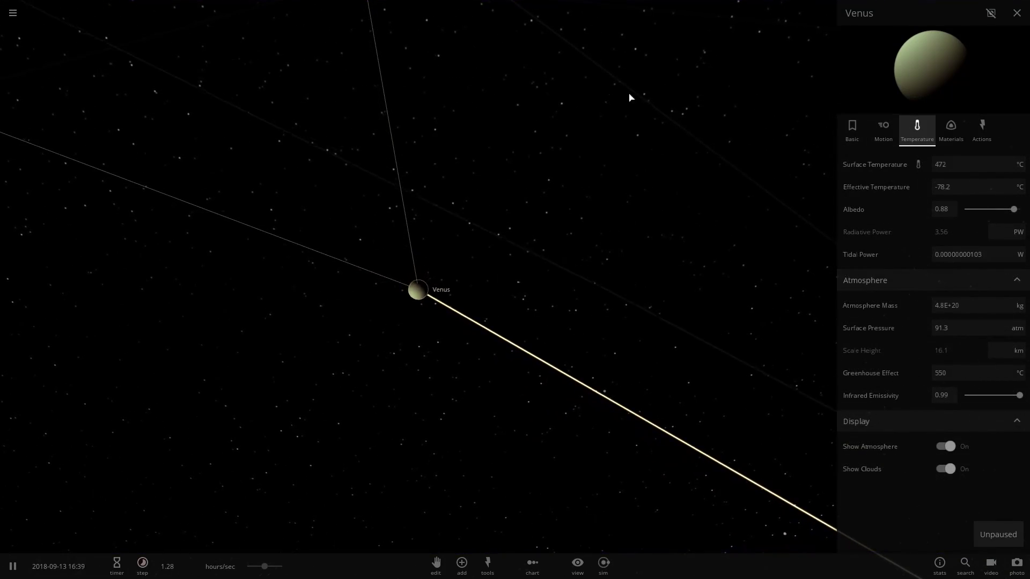
{"action": "left_click_drag", "start_coordinate": [630, 94], "coordinate": [425, 26]}
{"action": "scroll", "coordinate": [597, 189], "scroll_direction": "down", "scroll_amount": 3}
{"action": "left_click_drag", "start_coordinate": [596, 189], "coordinate": [714, 185]}
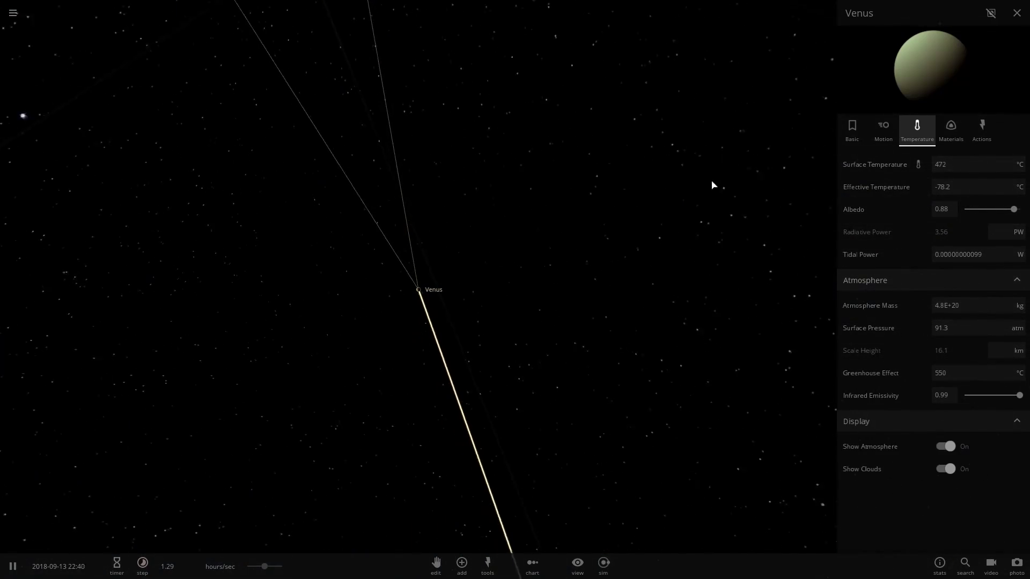
{"action": "left_click_drag", "start_coordinate": [819, 165], "coordinate": [766, 167]}
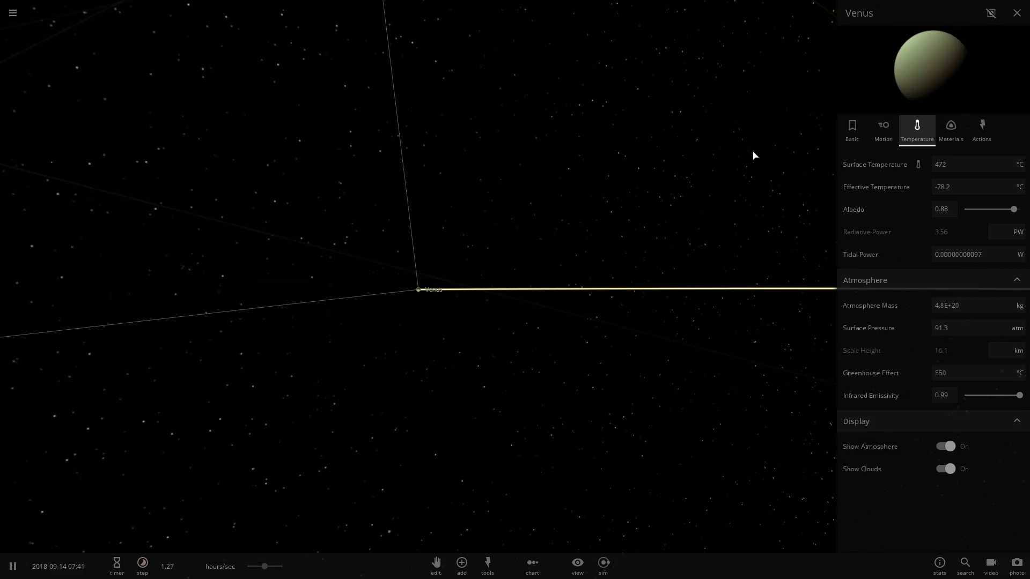
{"action": "scroll", "coordinate": [475, 282], "scroll_direction": "up", "scroll_amount": 3}
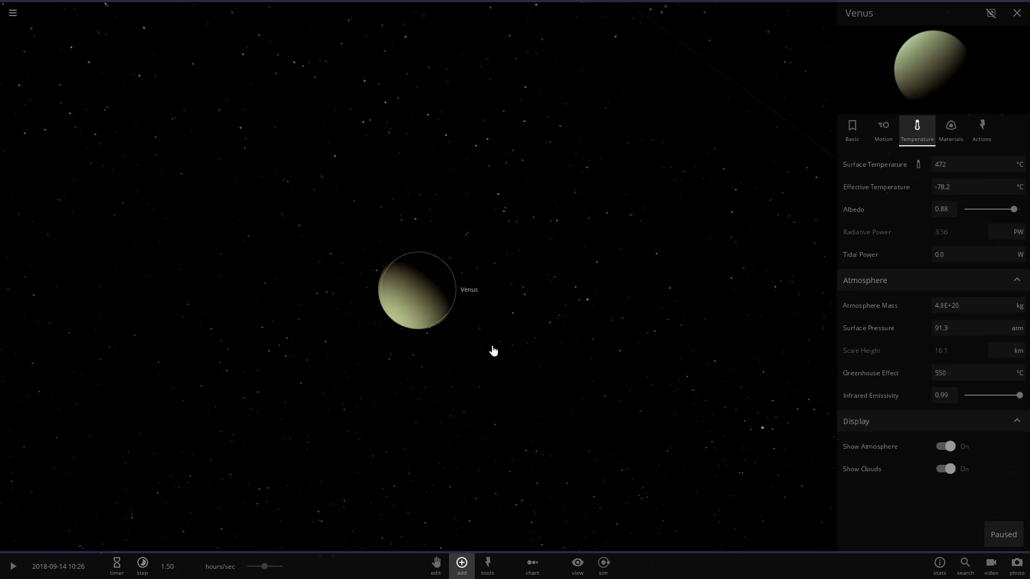
Step: Add the moon Europa as a still object close to Venus and close the object picker
{"action": "left_click_drag", "start_coordinate": [525, 345], "coordinate": [495, 292]}
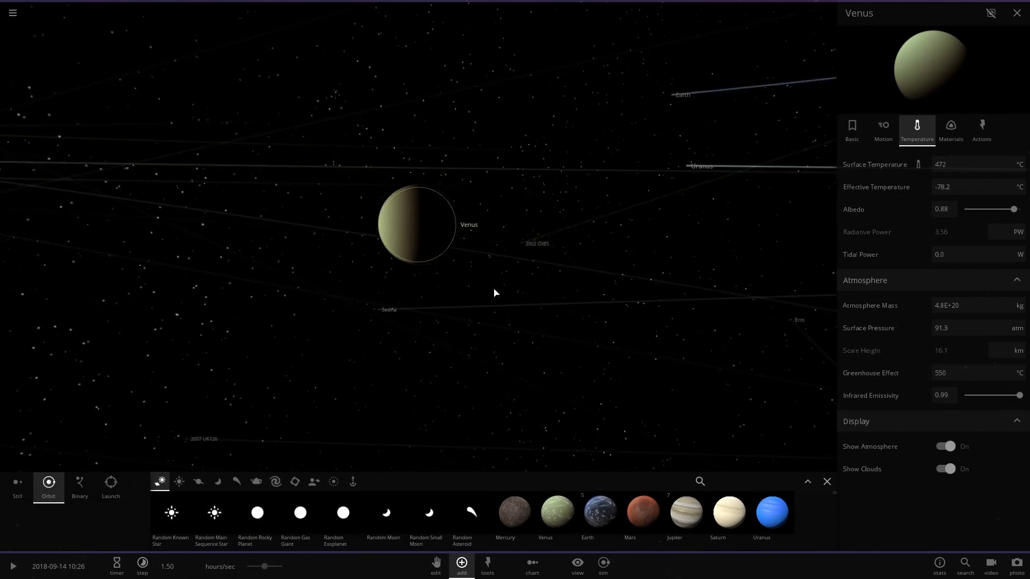
{"action": "scroll", "coordinate": [495, 292], "scroll_direction": "down", "scroll_amount": 5}
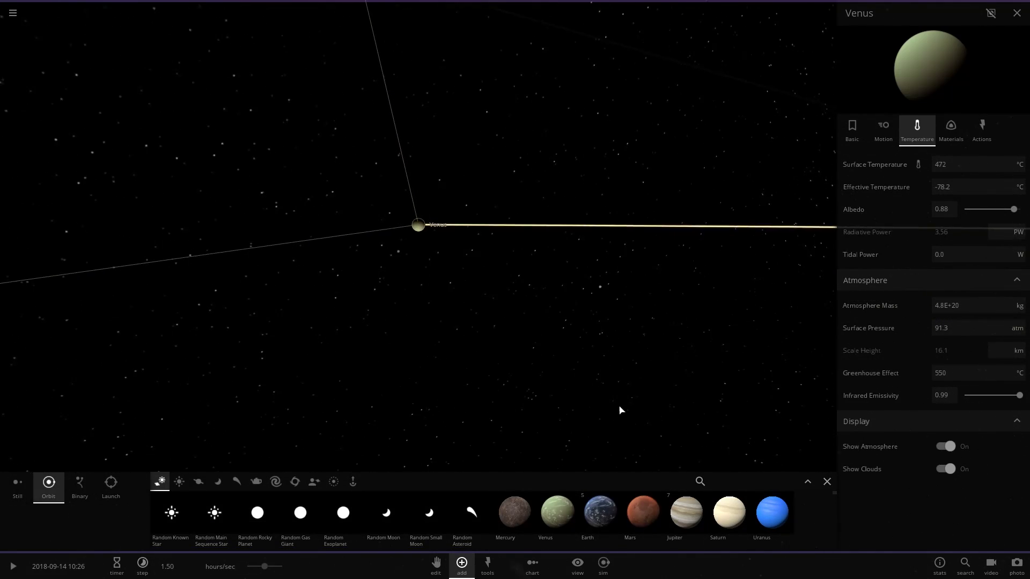
{"action": "scroll", "coordinate": [621, 411], "scroll_direction": "up", "scroll_amount": 2}
{"action": "left_click", "coordinate": [219, 483]}
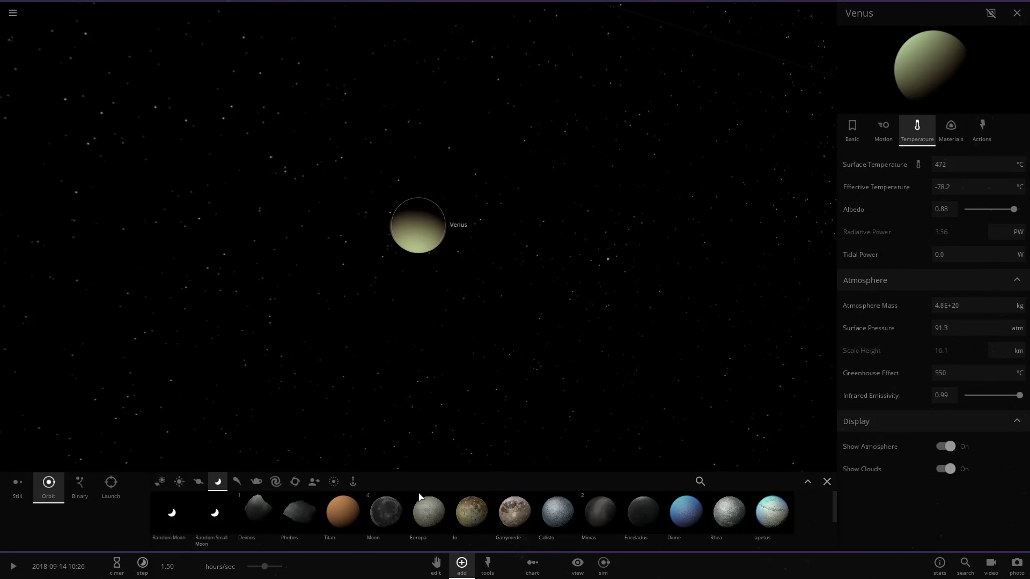
{"action": "scroll", "coordinate": [529, 309], "scroll_direction": "up", "scroll_amount": 2}
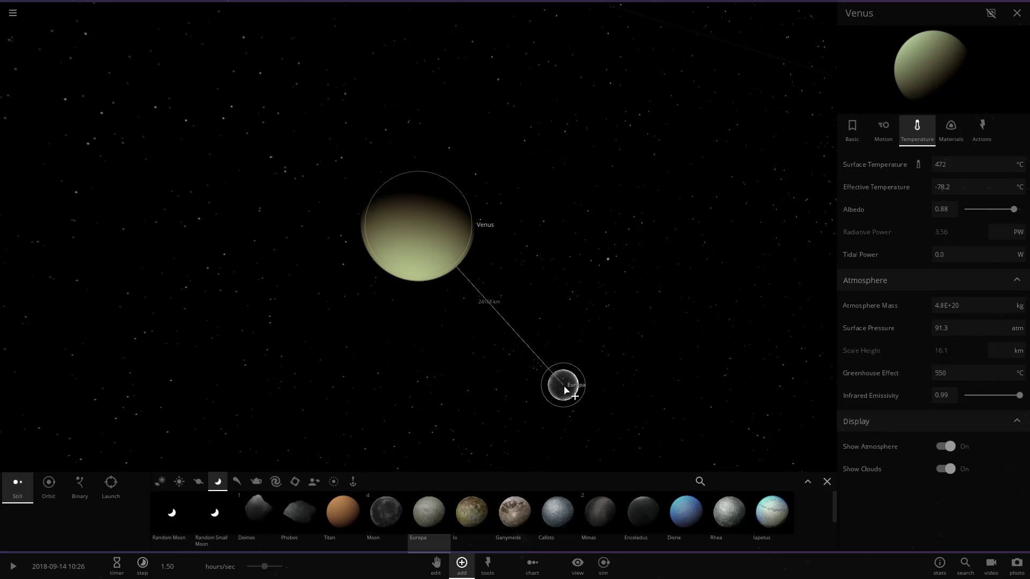
{"action": "left_click", "coordinate": [566, 384]}
{"action": "key", "text": "Escape"}
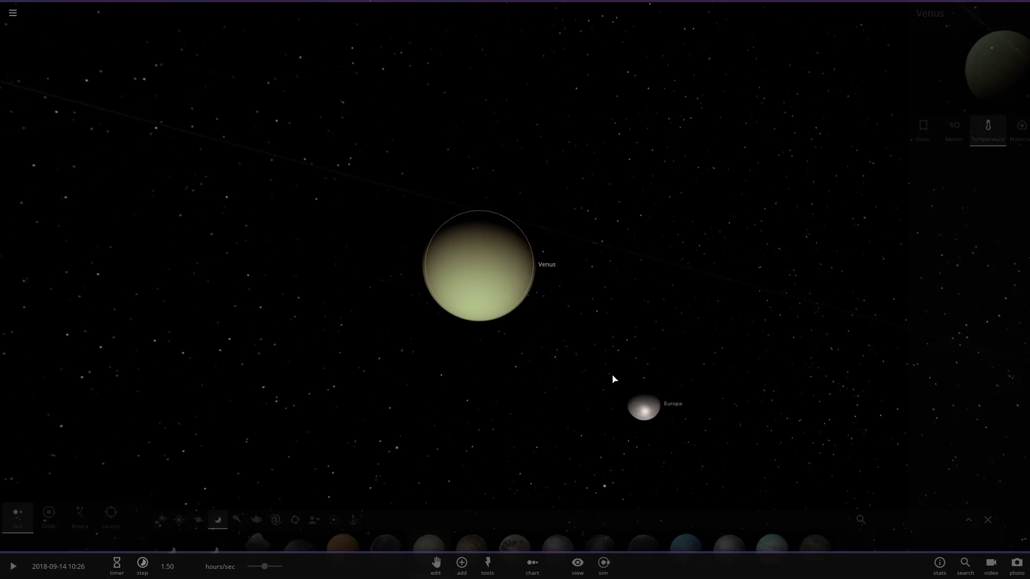
Step: Check the temperature properties of the still Europa near Venus, and delete the moon
{"action": "double_click", "coordinate": [697, 436]}
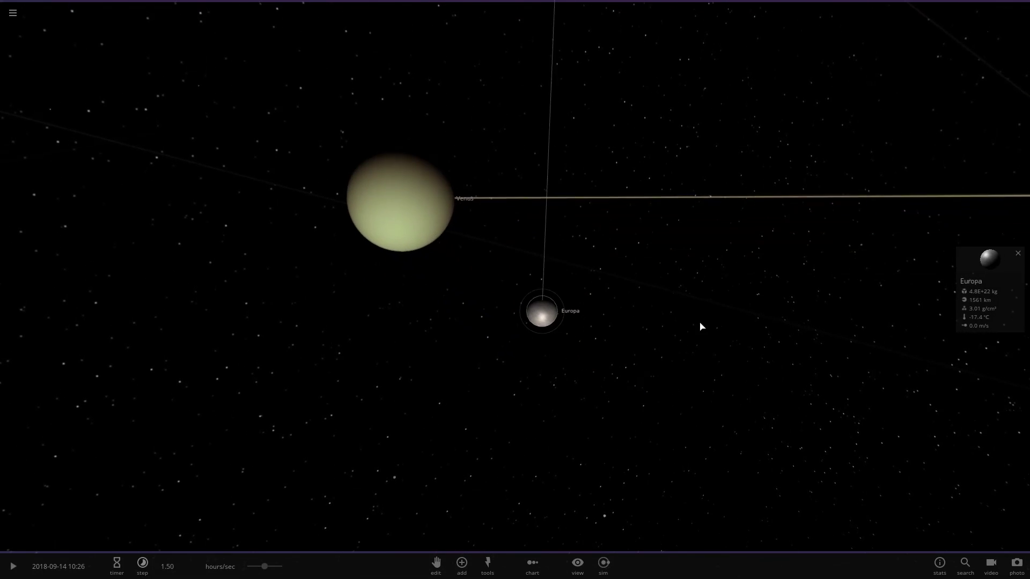
{"action": "left_click", "coordinate": [1000, 281]}
{"action": "scroll", "coordinate": [431, 335], "scroll_direction": "down", "scroll_amount": 3}
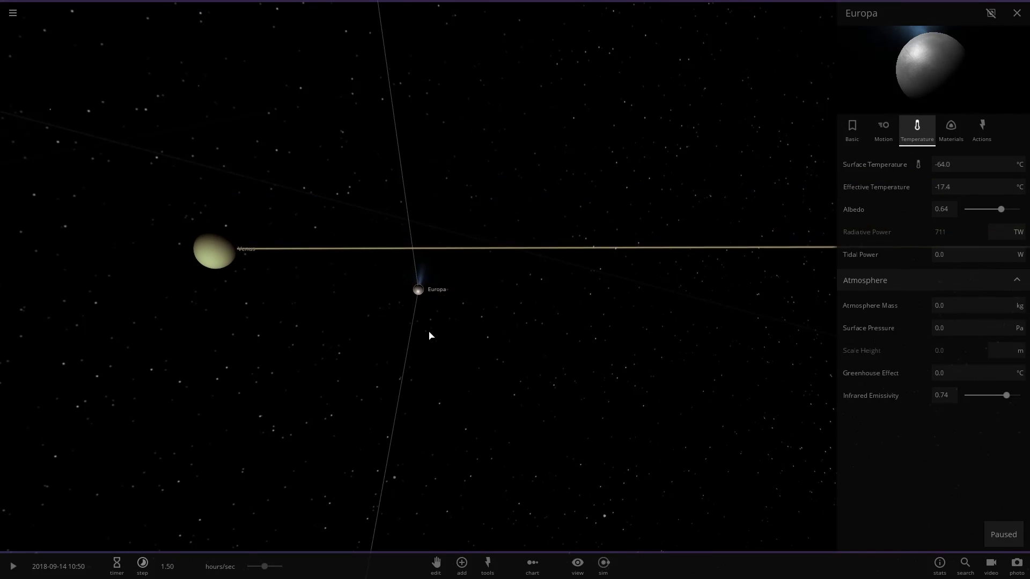
{"action": "key", "text": "Delete"}
Step: Launch Europa towards Venus with a launch velocity of 10.0 km/s
{"action": "left_click", "coordinate": [457, 563]}
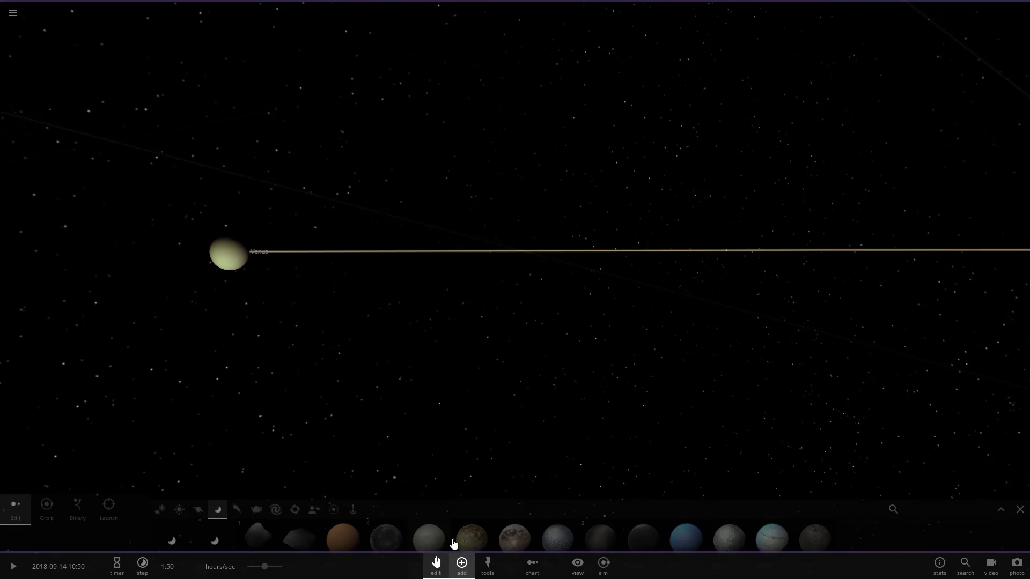
{"action": "left_click", "coordinate": [109, 485]}
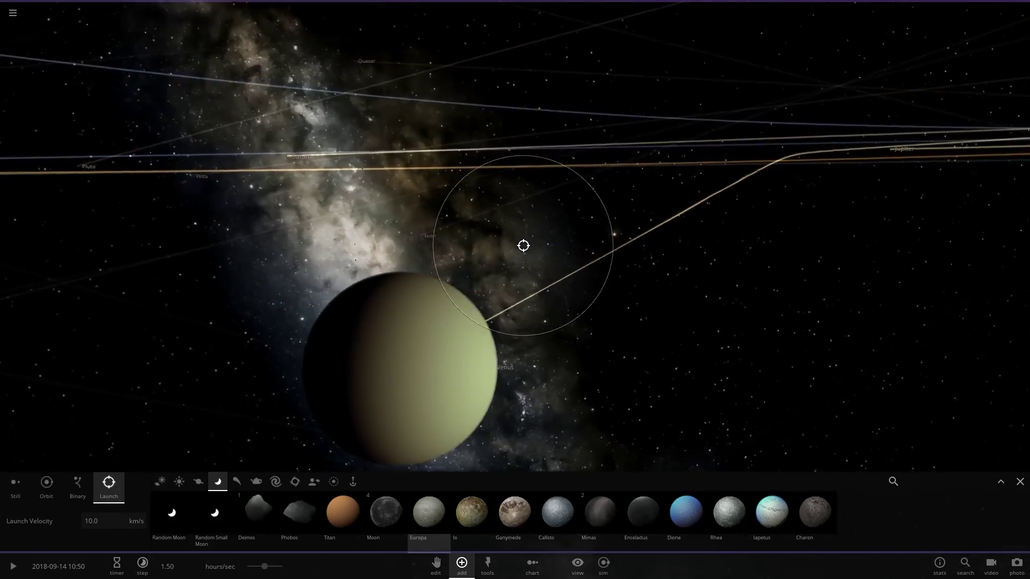
{"action": "left_click_drag", "start_coordinate": [523, 246], "coordinate": [578, 223]}
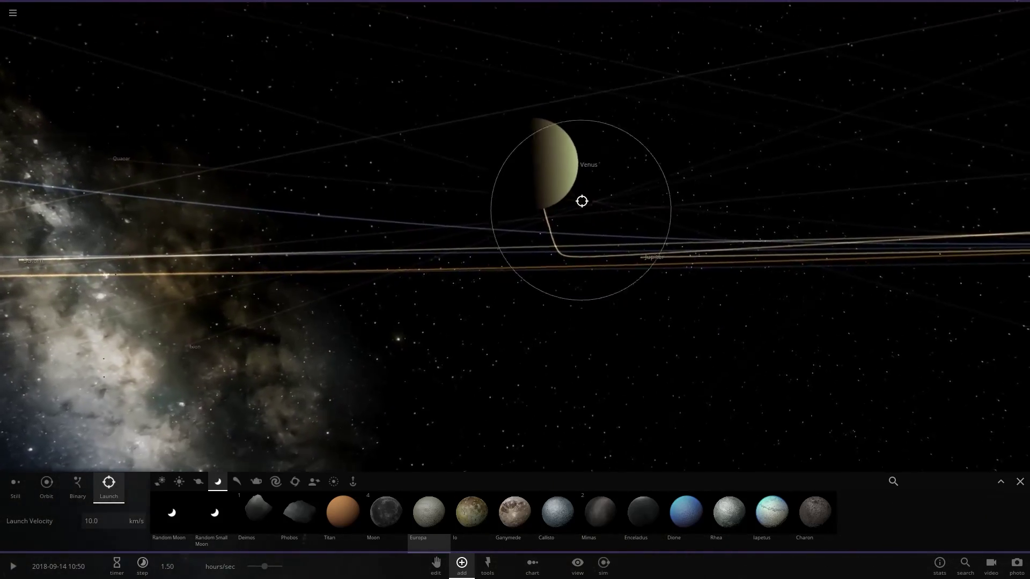
{"action": "left_click", "coordinate": [516, 204]}
{"action": "key", "text": "Escape"}
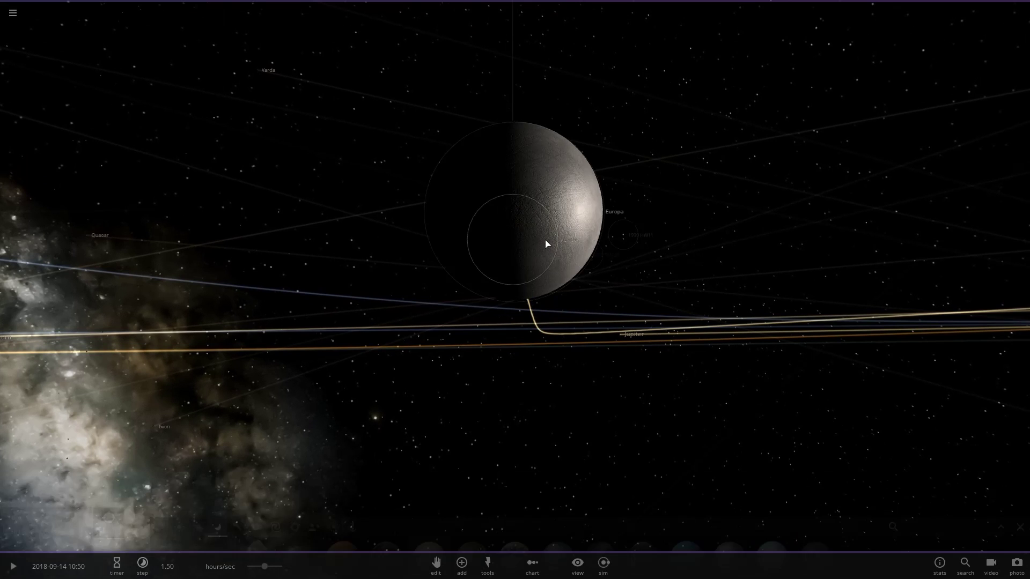
Step: Select the launched Europa, frame it together with Venus in the running simulation, and turn the labels off
{"action": "double_click", "coordinate": [547, 243]}
{"action": "left_click_drag", "start_coordinate": [584, 209], "coordinate": [428, 350]}
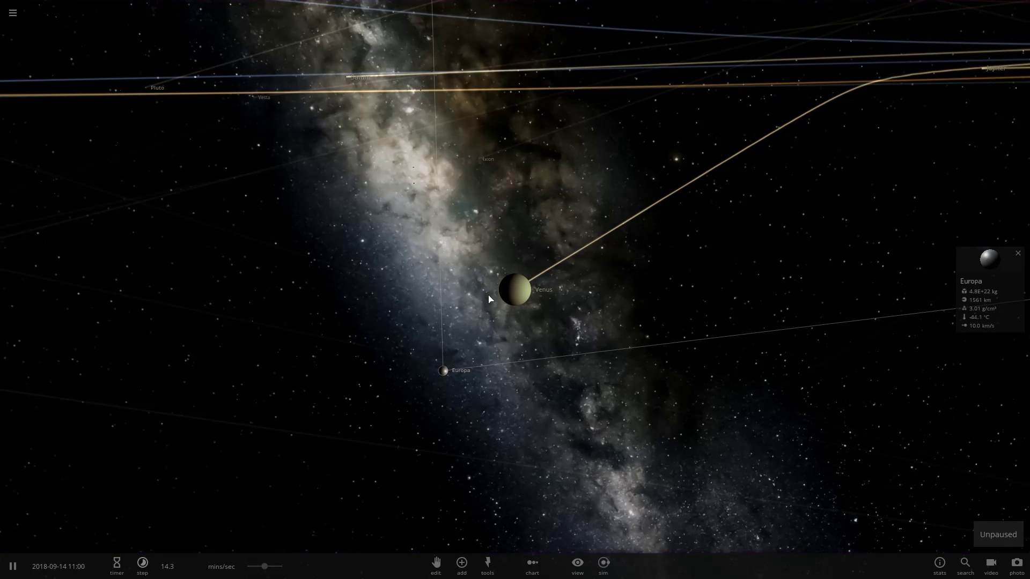
{"action": "key", "text": "l"}
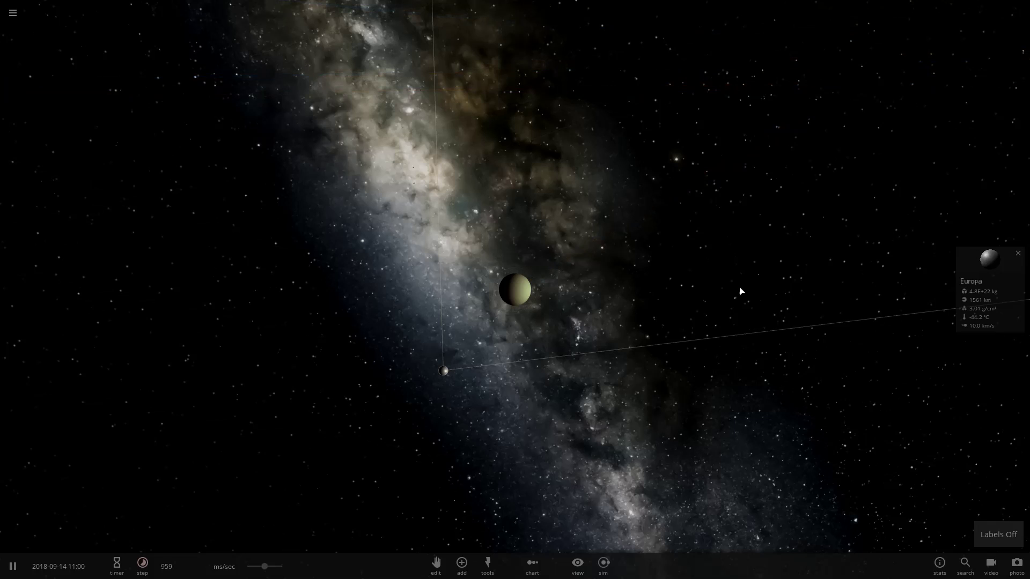
{"action": "left_click_drag", "start_coordinate": [740, 292], "coordinate": [616, 340]}
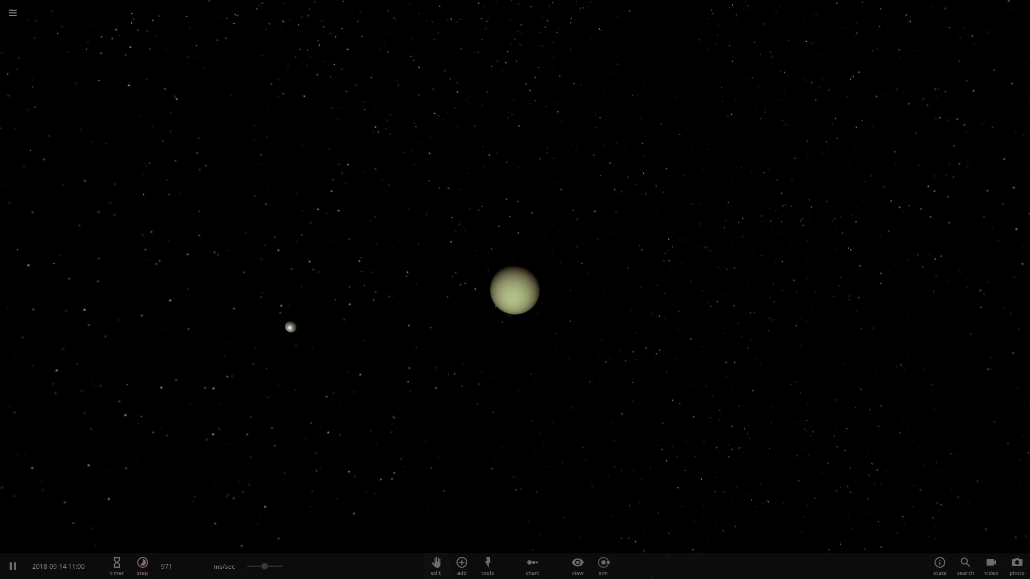
Step: Raise the simulation speed to about 22 sec/sec and follow Europa's approach to Venus from several angles
{"action": "scroll", "coordinate": [397, 421], "scroll_direction": "up", "scroll_amount": 3}
{"action": "left_click_drag", "start_coordinate": [419, 360], "coordinate": [533, 450]}
{"action": "key", "text": "period"}
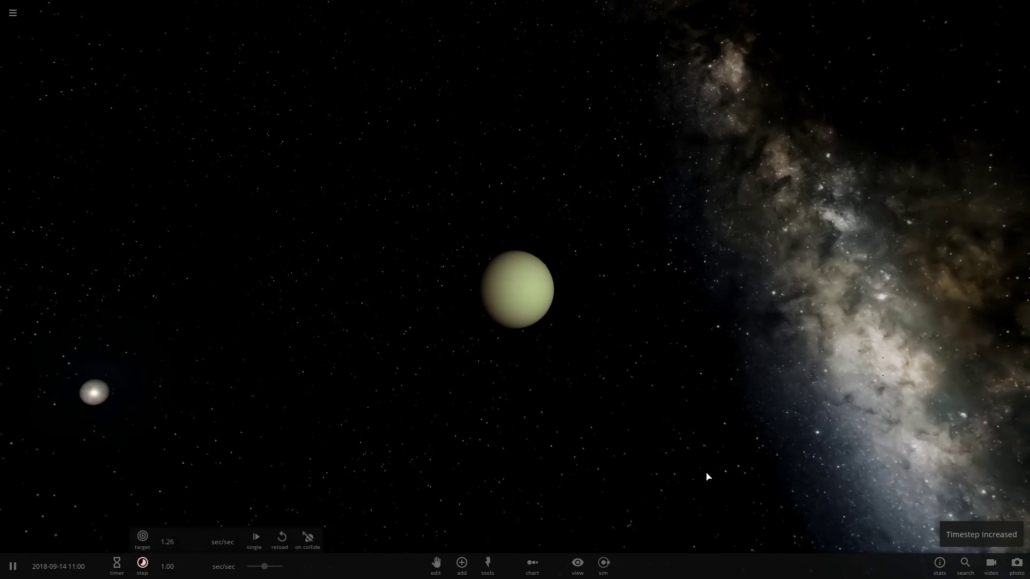
{"action": "key", "text": "period"}
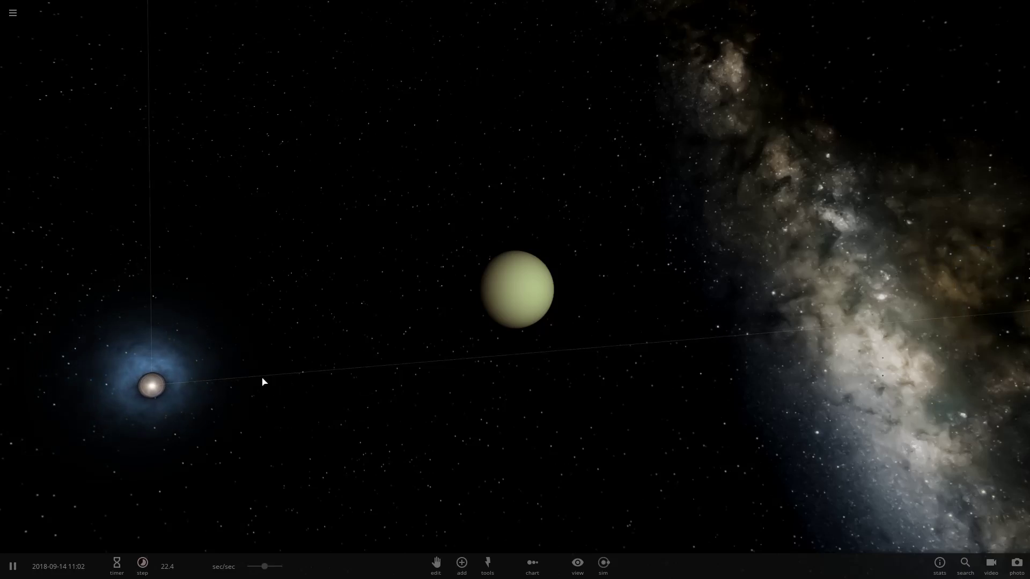
{"action": "left_click_drag", "start_coordinate": [262, 382], "coordinate": [211, 440]}
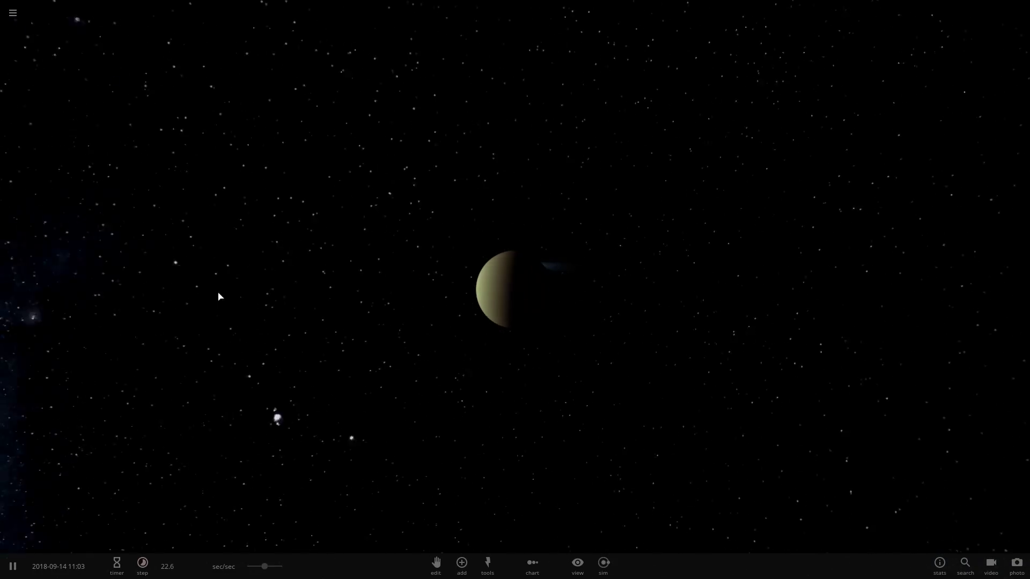
{"action": "left_click_drag", "start_coordinate": [218, 293], "coordinate": [618, 270]}
{"action": "left_click_drag", "start_coordinate": [173, 275], "coordinate": [503, 307]}
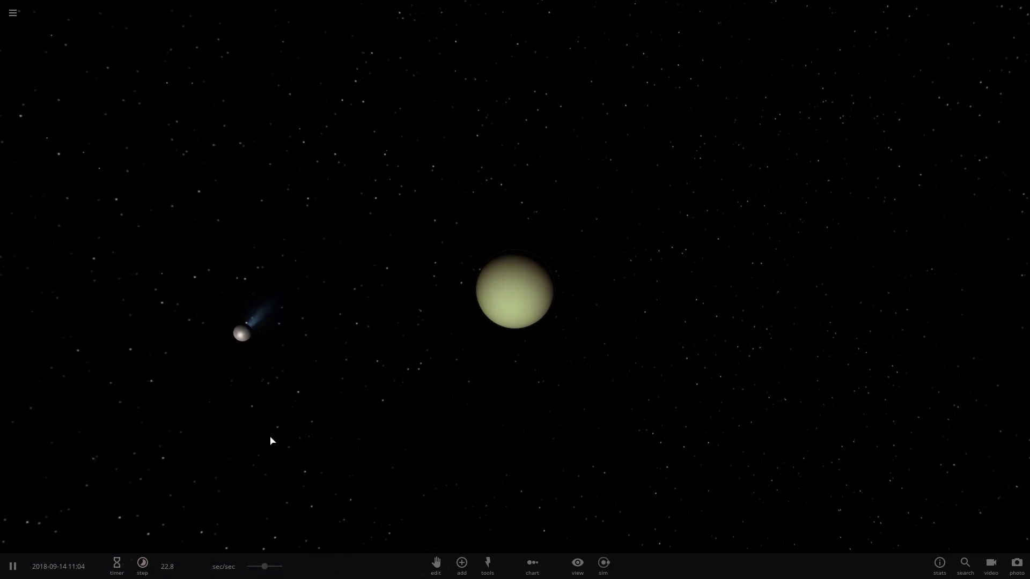
Step: Raise the simulation speed to about 2.45 mins/sec and follow Europa closer in to Venus
{"action": "left_click_drag", "start_coordinate": [270, 441], "coordinate": [299, 326]}
{"action": "key", "text": "period"}
{"action": "key", "text": "period"}
{"action": "key", "text": "period"}
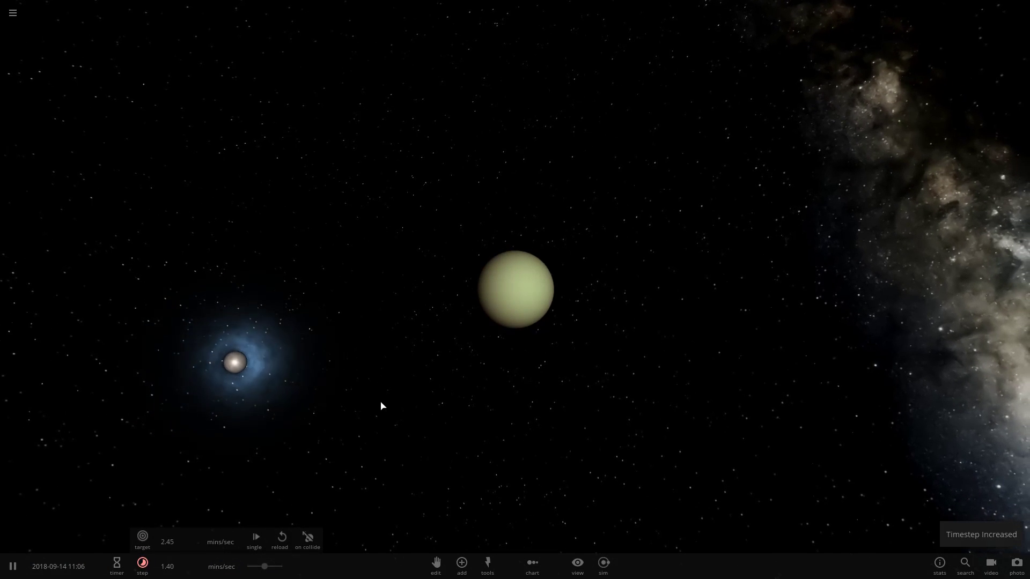
{"action": "scroll", "coordinate": [417, 426], "scroll_direction": "up", "scroll_amount": 5}
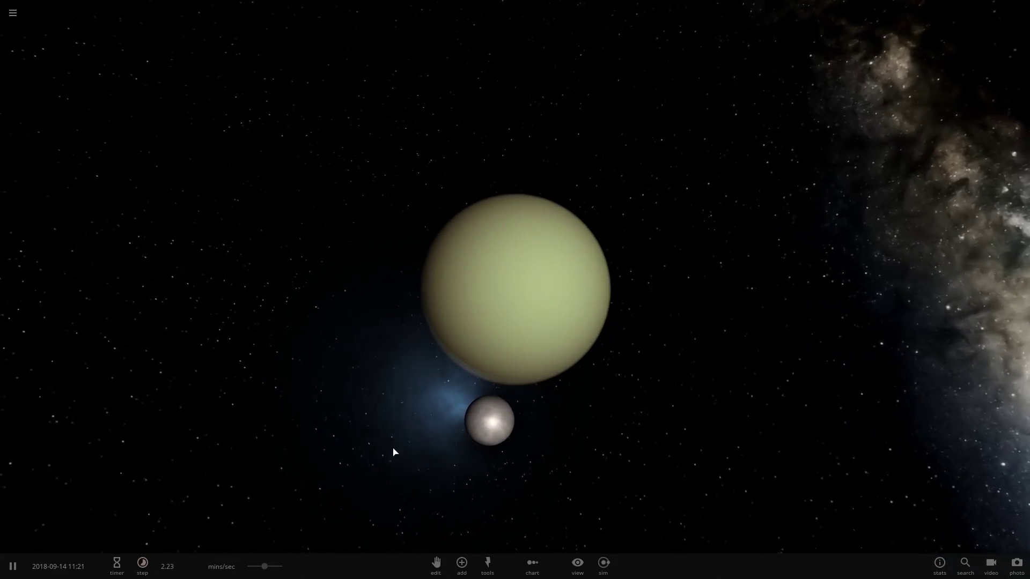
Step: Slow the simulation to below 1 sec/sec and pause it with Europa close beside Venus
{"action": "key", "text": "comma"}
{"action": "key", "text": "comma"}
{"action": "key", "text": "comma"}
{"action": "key", "text": "comma"}
{"action": "key", "text": "comma"}
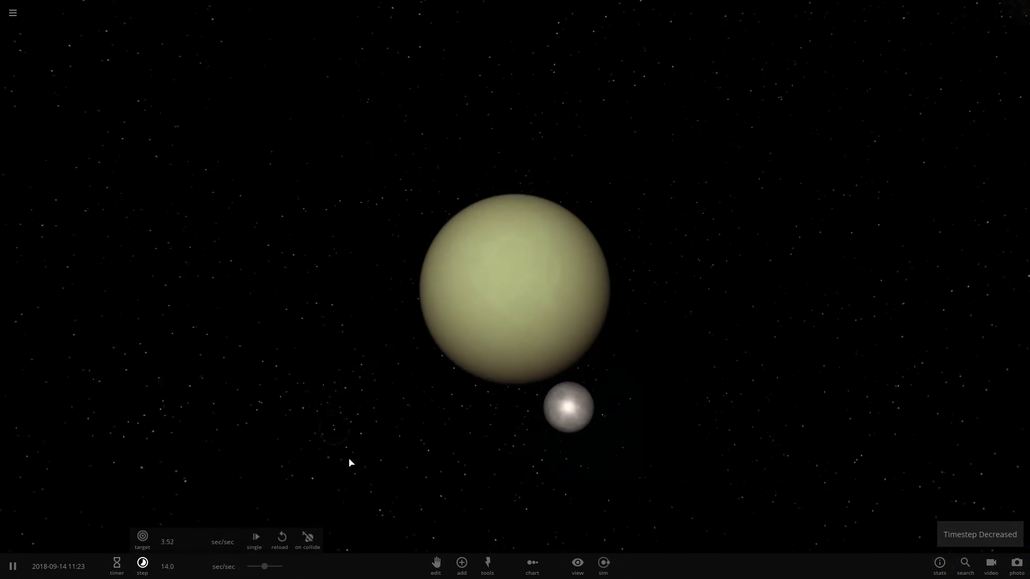
{"action": "key", "text": "space"}
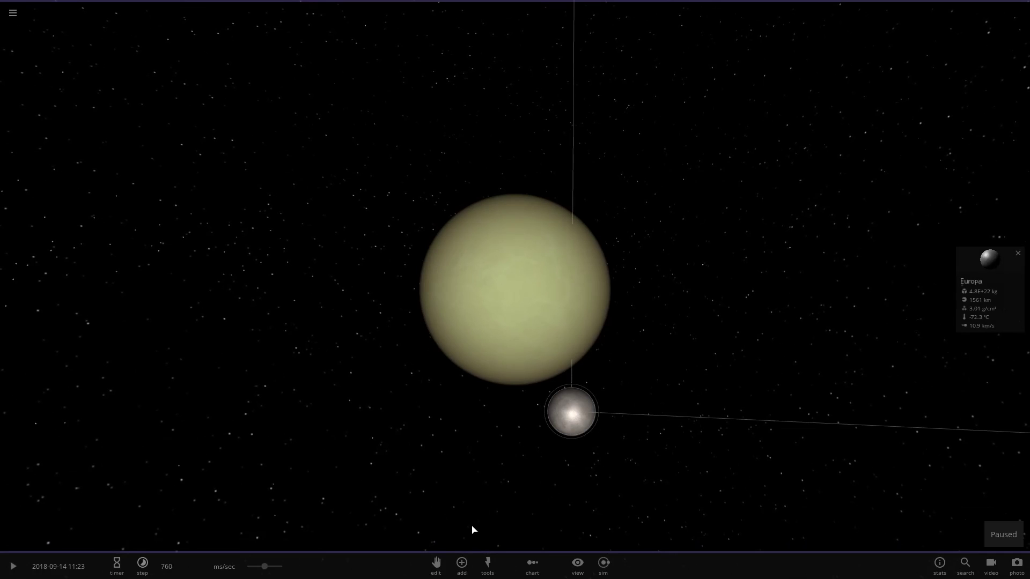
Step: Inspect the paused Europa beside Venus from several angles with its editing handles shown, and deselect it
{"action": "left_click", "coordinate": [463, 564]}
{"action": "left_click", "coordinate": [487, 564]}
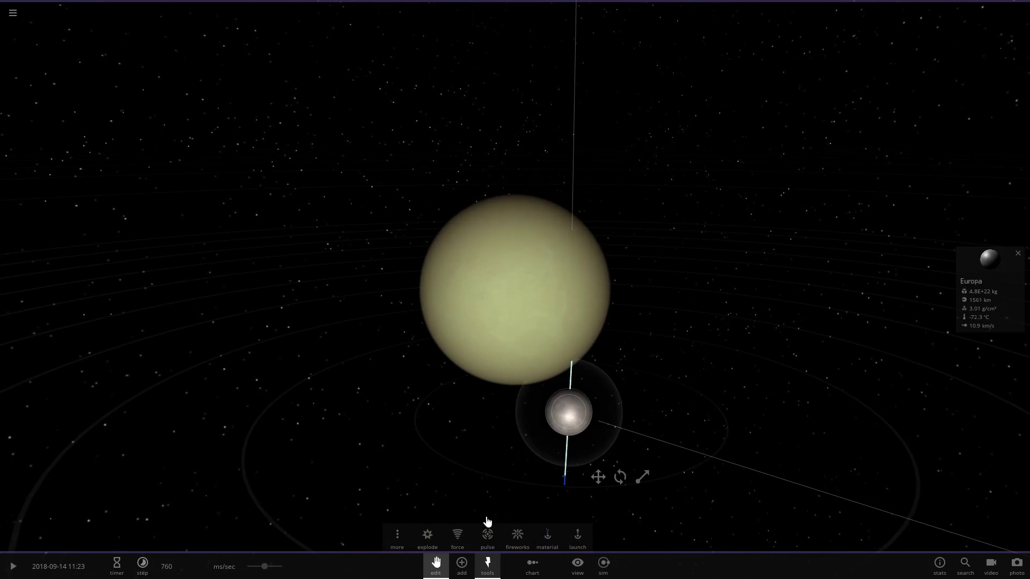
{"action": "left_click_drag", "start_coordinate": [622, 400], "coordinate": [381, 290]}
{"action": "left_click_drag", "start_coordinate": [453, 277], "coordinate": [638, 263]}
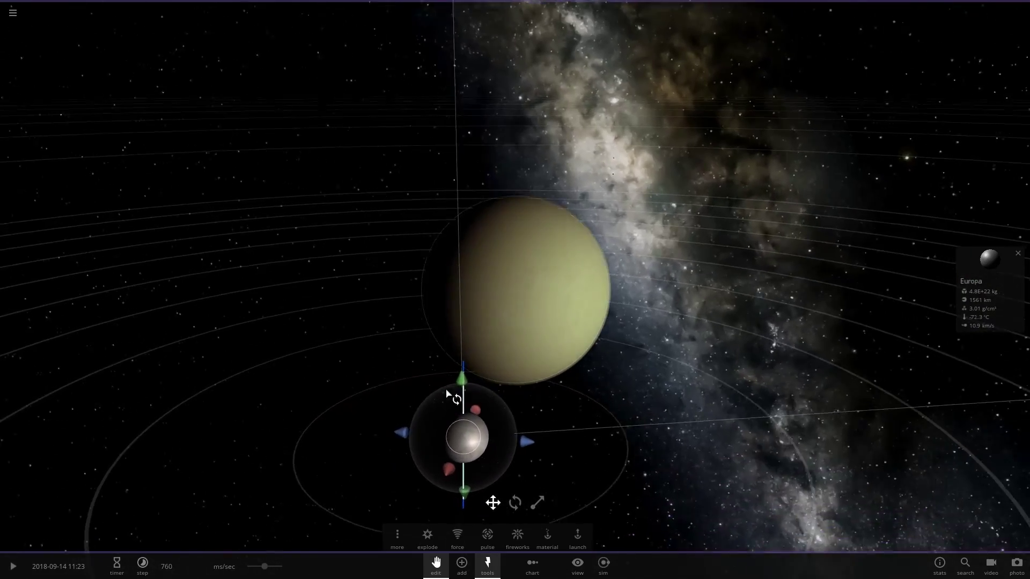
{"action": "left_click_drag", "start_coordinate": [456, 373], "coordinate": [349, 266]}
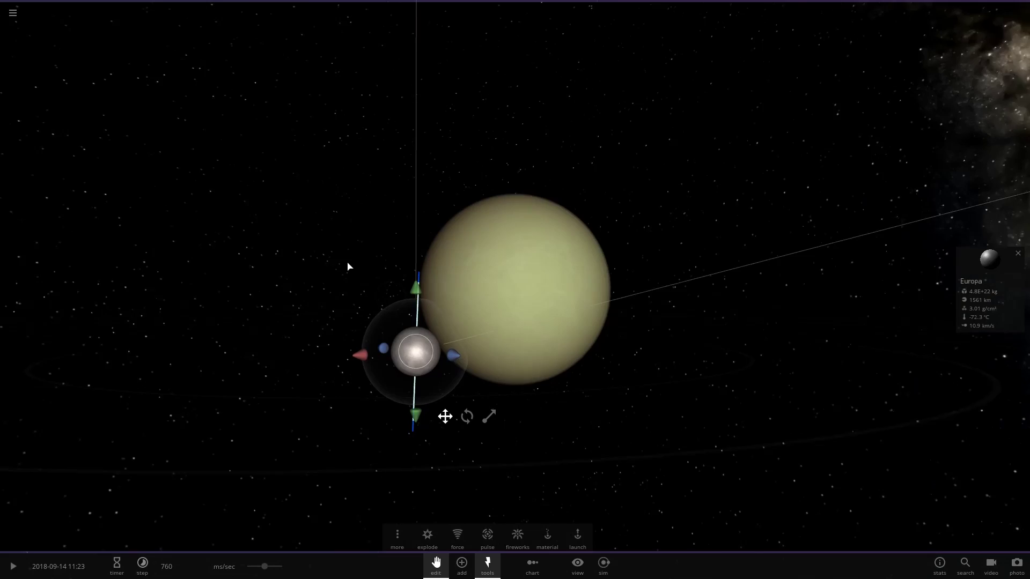
{"action": "left_click", "coordinate": [652, 301]}
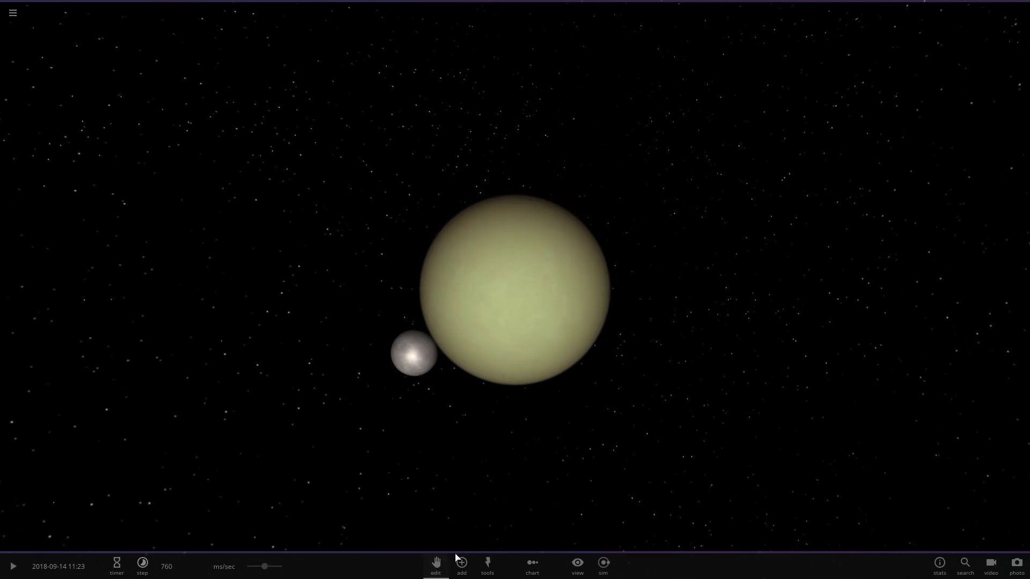
Step: Resume the simulation at about 650 ms/sec and observe Europa's impact on Venus close up from several angles
{"action": "scroll", "coordinate": [617, 338], "scroll_direction": "up", "scroll_amount": 3}
{"action": "key", "text": "space"}
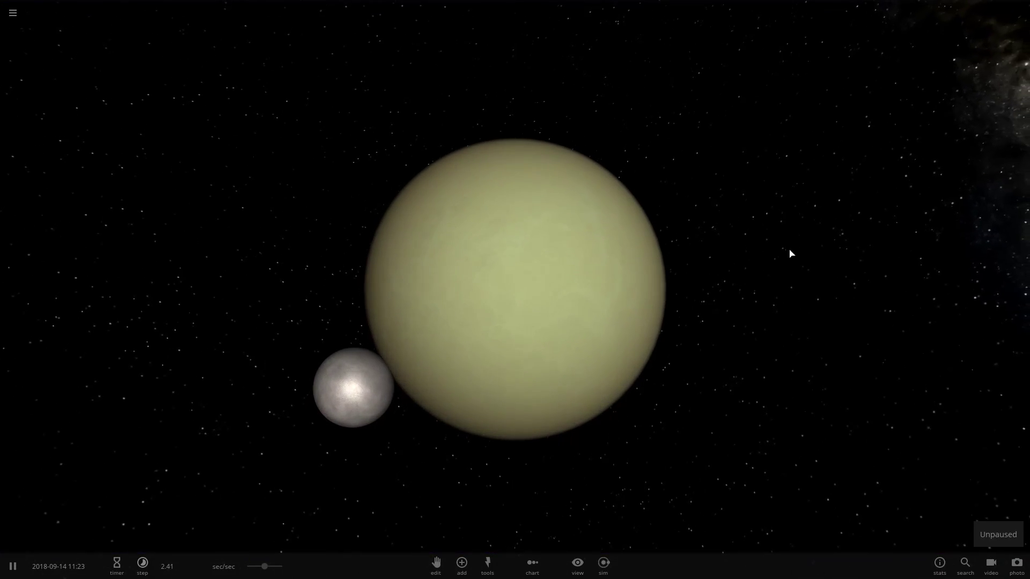
{"action": "left_click_drag", "start_coordinate": [782, 252], "coordinate": [864, 252]}
{"action": "scroll", "coordinate": [370, 469], "scroll_direction": "up", "scroll_amount": 3}
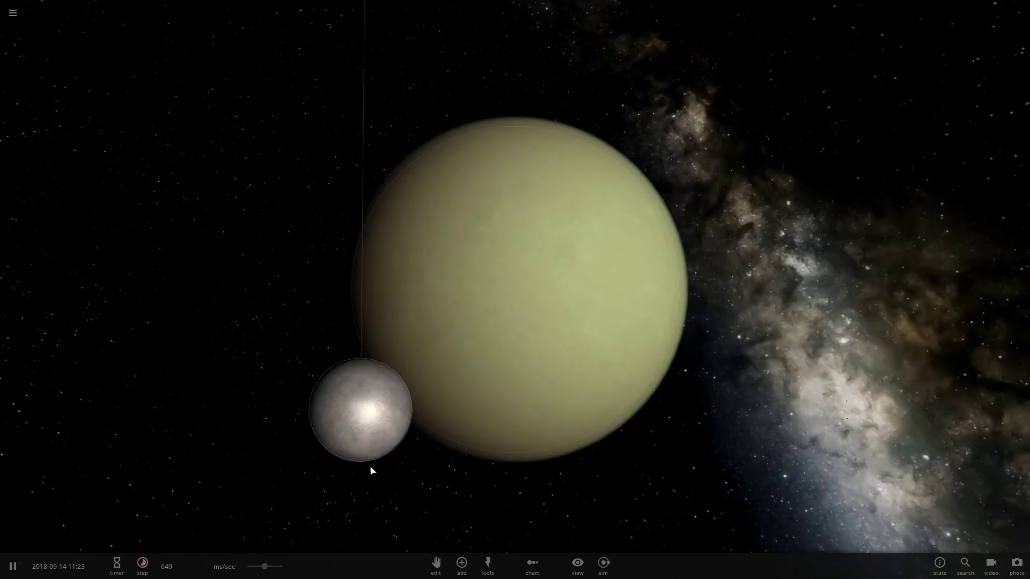
{"action": "left_click_drag", "start_coordinate": [375, 510], "coordinate": [347, 508]}
{"action": "left_click_drag", "start_coordinate": [298, 534], "coordinate": [258, 524]}
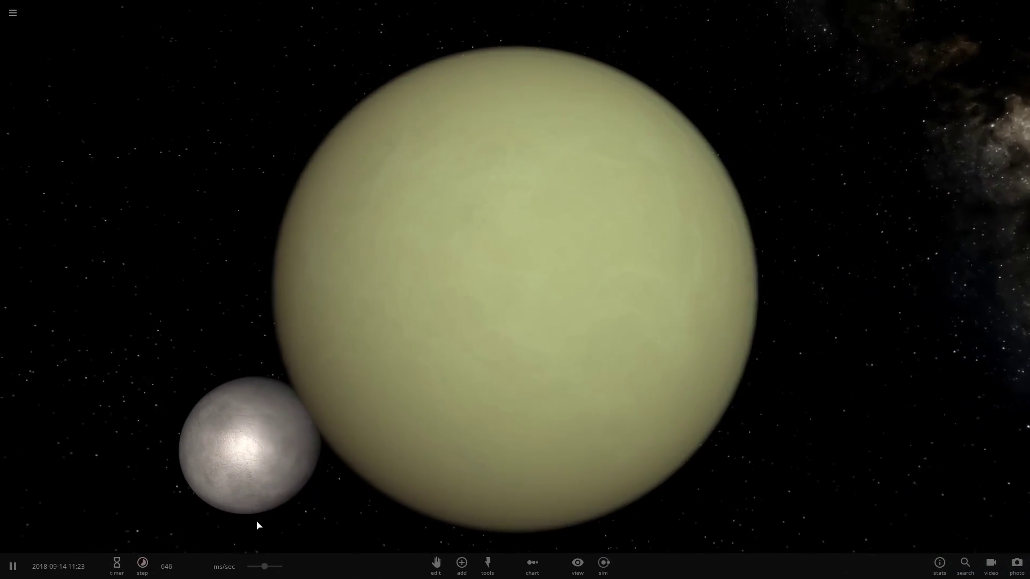
{"action": "scroll", "coordinate": [299, 524], "scroll_direction": "up", "scroll_amount": 4}
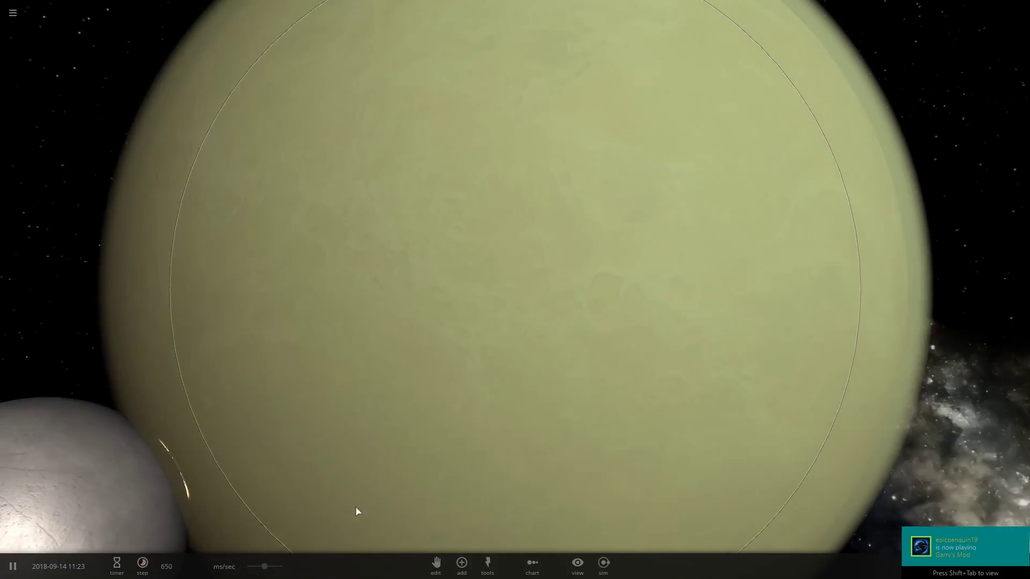
{"action": "scroll", "coordinate": [358, 511], "scroll_direction": "down", "scroll_amount": 5}
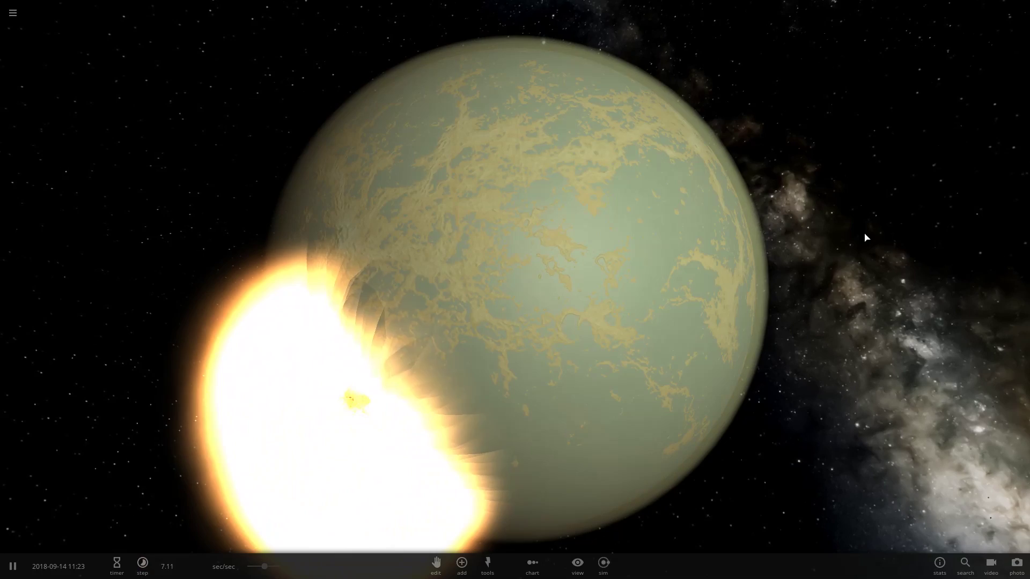
Step: View the impact site from other angles and raise the simulation speed to about 2.2 mins/sec
{"action": "left_click_drag", "start_coordinate": [865, 237], "coordinate": [835, 335]}
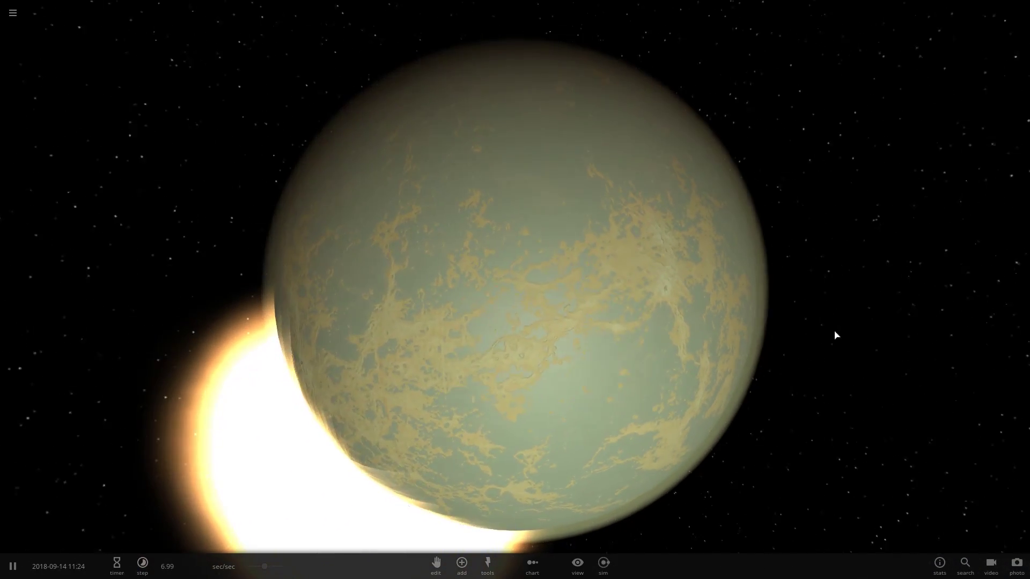
{"action": "left_click_drag", "start_coordinate": [497, 229], "coordinate": [457, 189]}
{"action": "key", "text": "period"}
{"action": "key", "text": "period"}
{"action": "key", "text": "period"}
{"action": "key", "text": "period"}
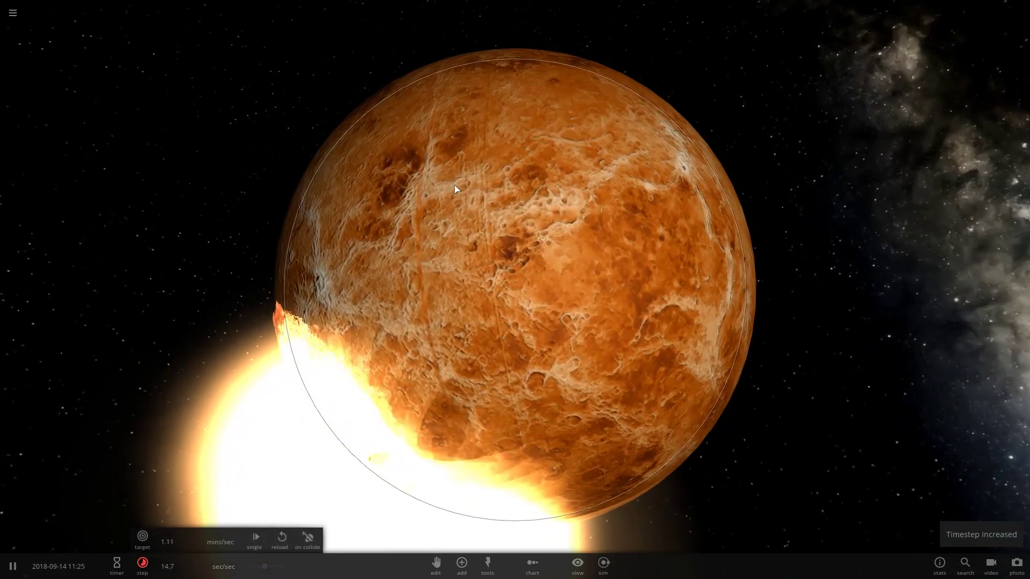
{"action": "key", "text": "period"}
{"action": "key", "text": "period"}
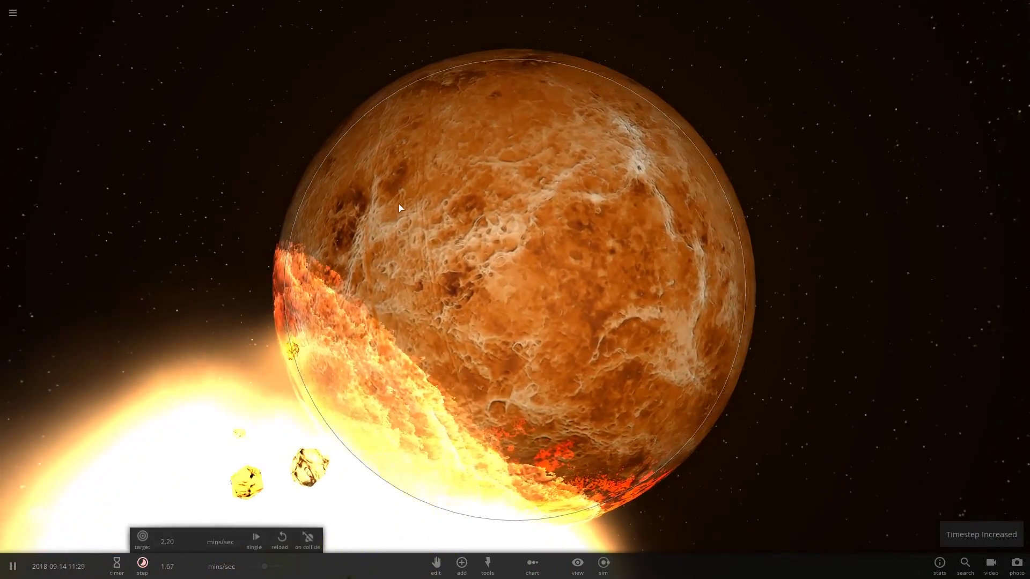
Step: Raise the simulation speed to about 10.6 hours/sec and follow the debris cloud around Venus from farther away
{"action": "scroll", "coordinate": [398, 206], "scroll_direction": "down", "scroll_amount": 5}
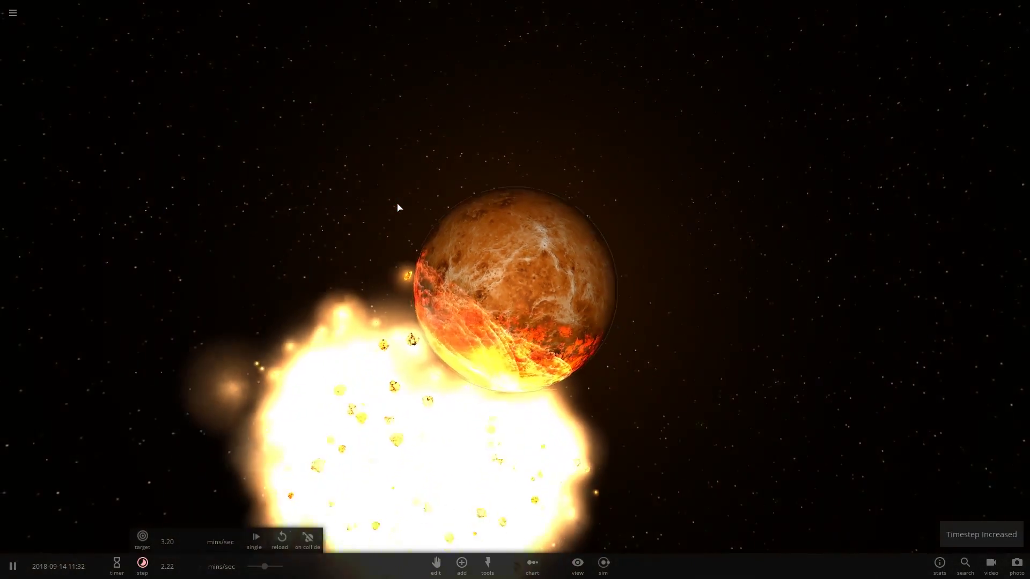
{"action": "key", "text": "period"}
{"action": "key", "text": "period"}
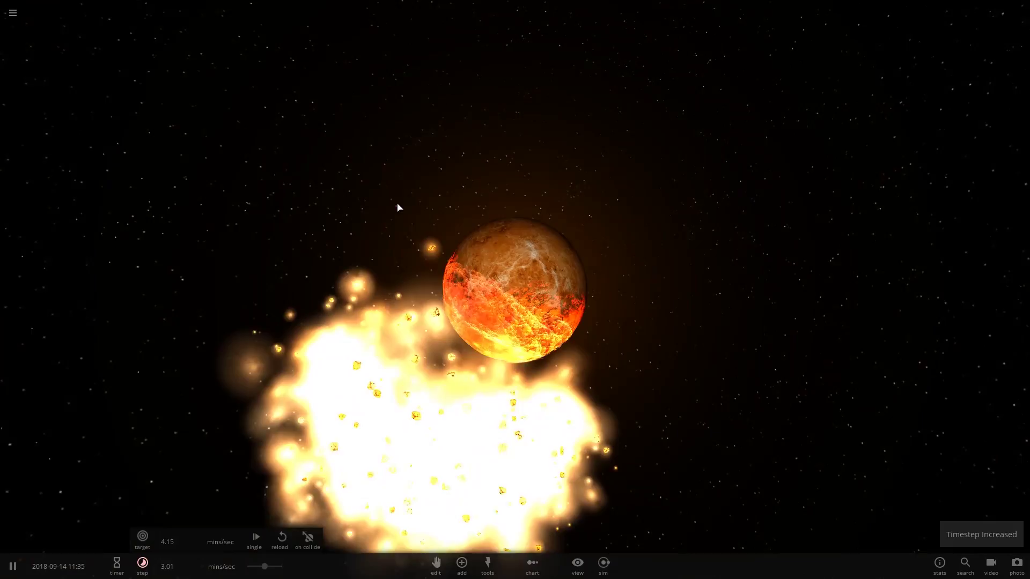
{"action": "left_click_drag", "start_coordinate": [397, 207], "coordinate": [331, 492]}
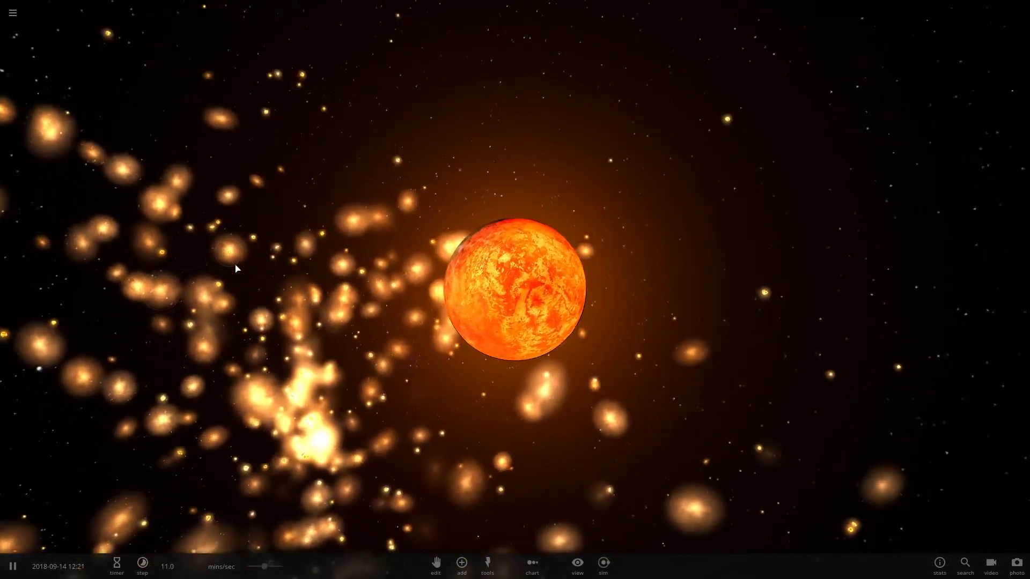
{"action": "key", "text": "period"}
{"action": "key", "text": "period"}
{"action": "scroll", "coordinate": [249, 240], "scroll_direction": "down", "scroll_amount": 2}
{"action": "scroll", "coordinate": [250, 240], "scroll_direction": "down", "scroll_amount": 4}
{"action": "key", "text": "period"}
{"action": "key", "text": "period"}
{"action": "key", "text": "period"}
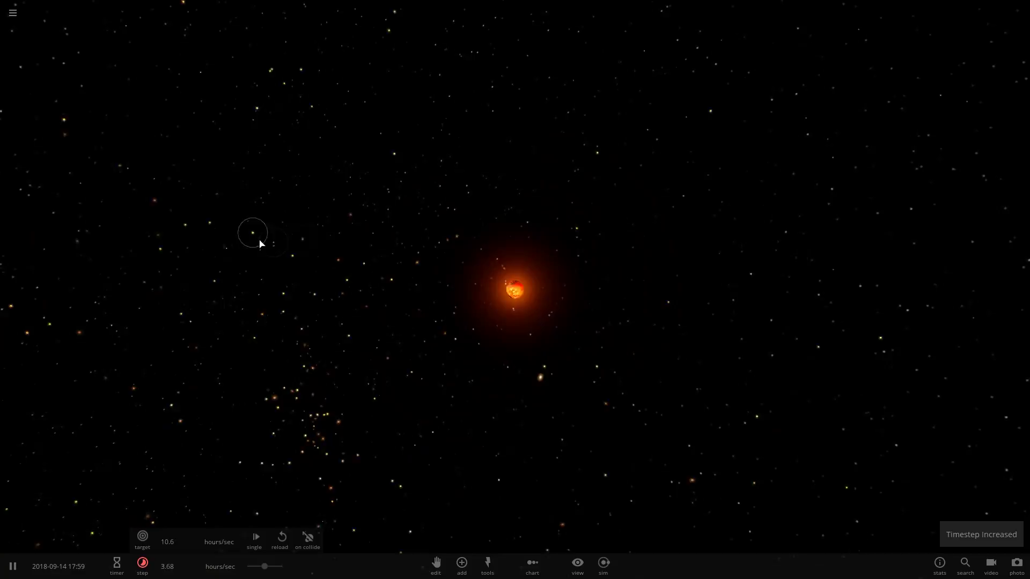
Step: Return to a close view of Venus and raise the simulation speed to about 1.15 months/sec
{"action": "key", "text": "comma"}
{"action": "scroll", "coordinate": [306, 243], "scroll_direction": "up", "scroll_amount": 5}
{"action": "key", "text": "period"}
{"action": "key", "text": "period"}
{"action": "key", "text": "period"}
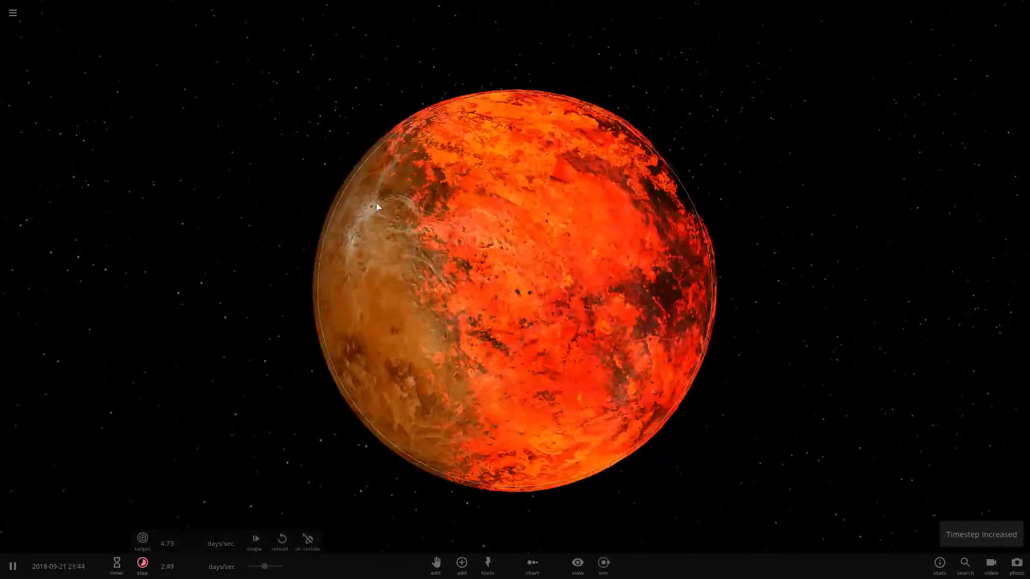
{"action": "key", "text": "period"}
{"action": "key", "text": "period"}
{"action": "key", "text": "period"}
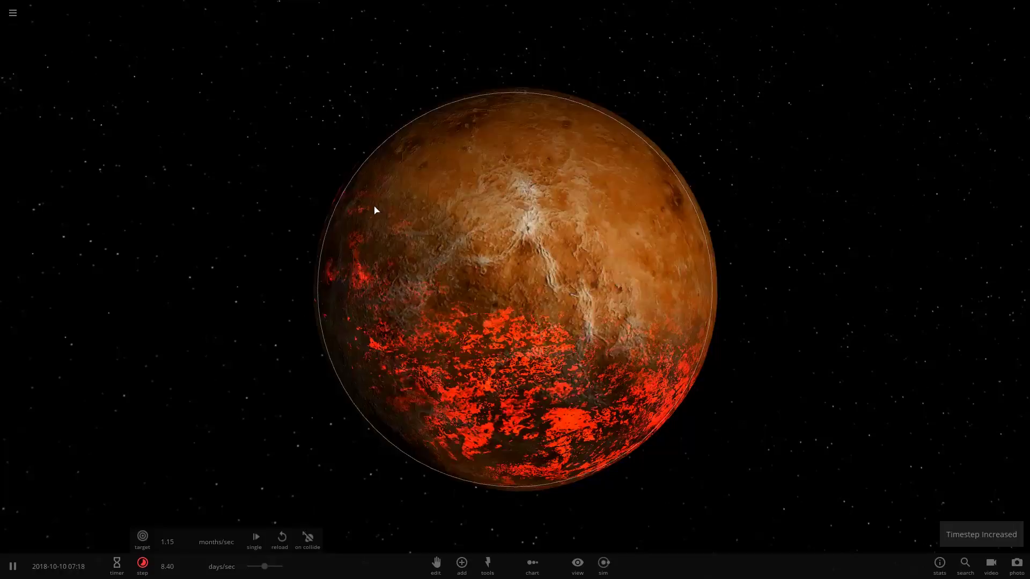
Step: Slow the simulation from months per second down to about 6 mins/sec while viewing Venus's surface
{"action": "key", "text": "comma"}
{"action": "key", "text": "comma"}
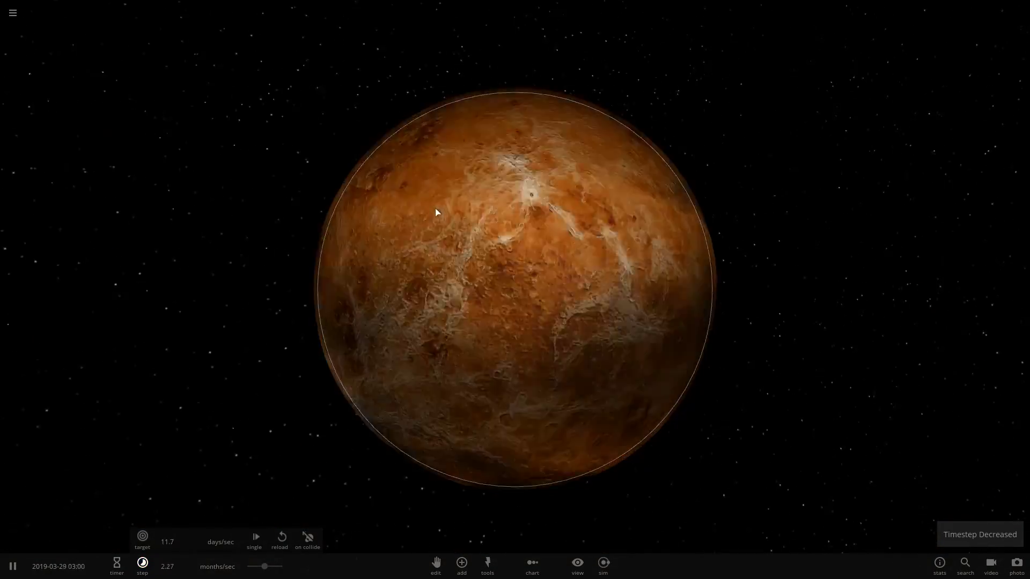
{"action": "key", "text": "minus"}
{"action": "key", "text": "minus"}
{"action": "key", "text": "minus"}
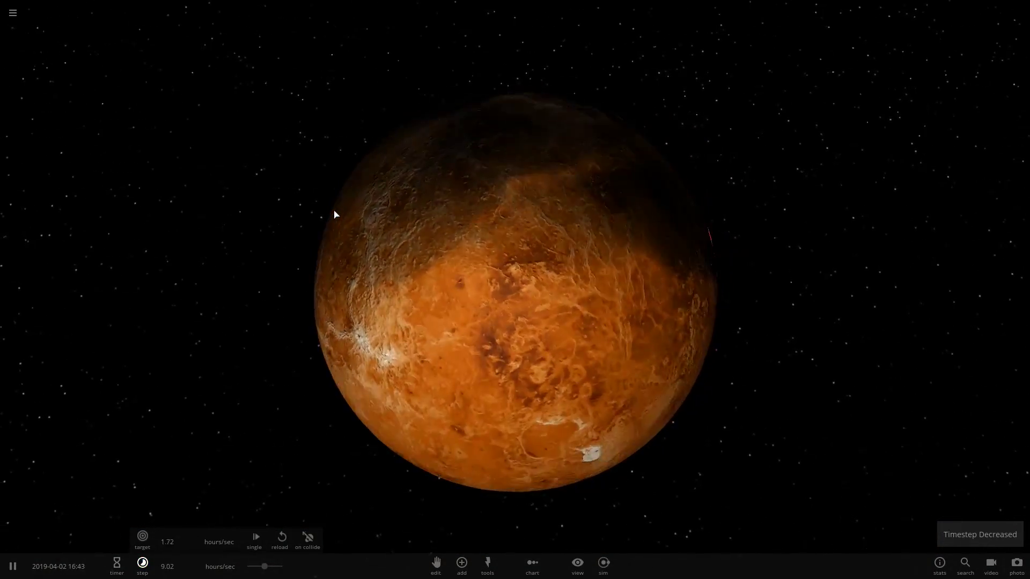
{"action": "key", "text": "minus"}
{"action": "key", "text": "minus"}
{"action": "key", "text": "minus"}
{"action": "key", "text": "minus"}
{"action": "key", "text": "minus"}
{"action": "key", "text": "minus"}
{"action": "key", "text": "minus"}
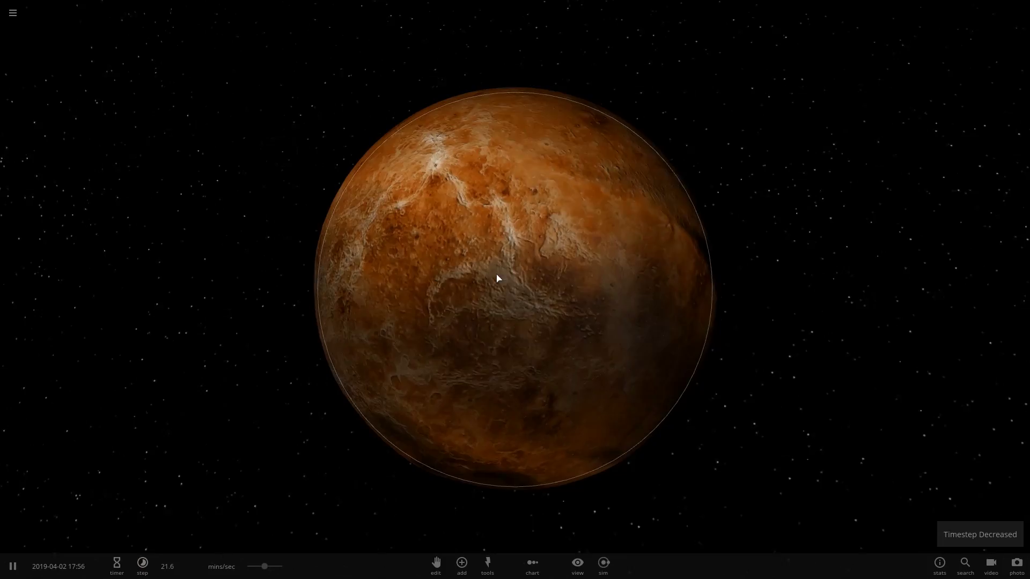
Step: Open Venus's temperature properties and raise the simulation speed to about 1.17 months/sec to monitor its surface temperature
{"action": "left_click", "coordinate": [501, 278]}
{"action": "left_click", "coordinate": [1007, 281]}
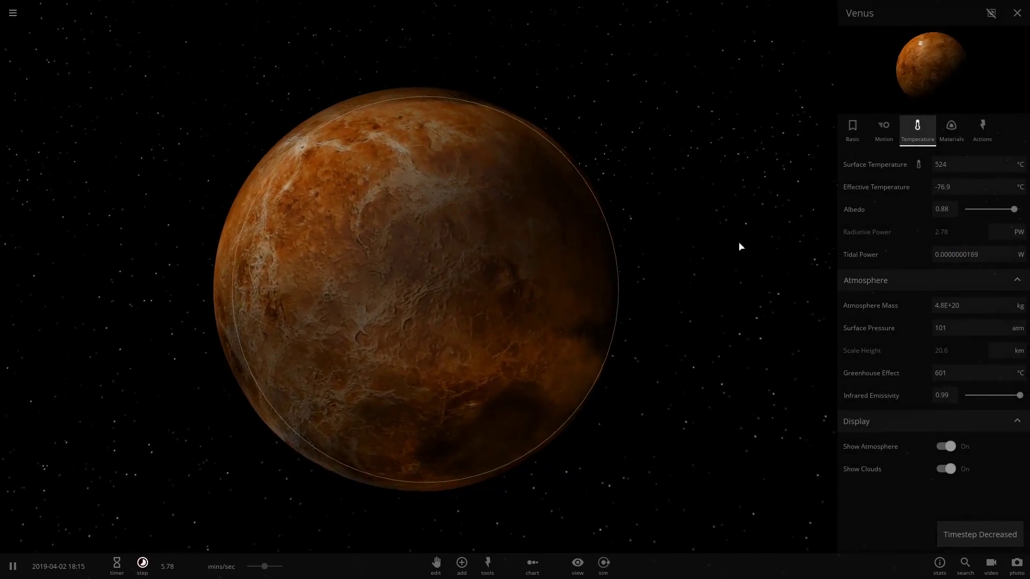
{"action": "key", "text": "period"}
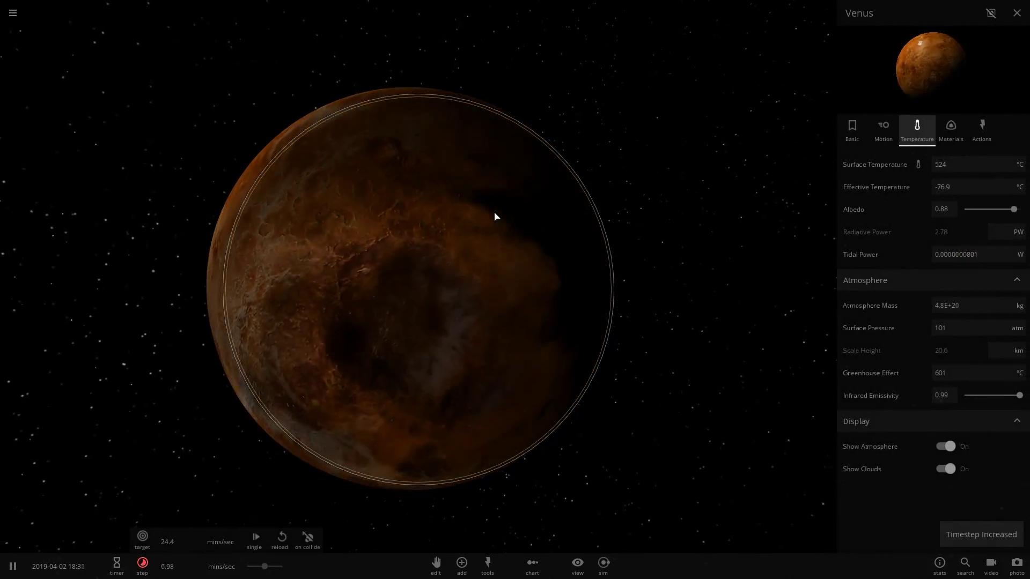
{"action": "key", "text": "period"}
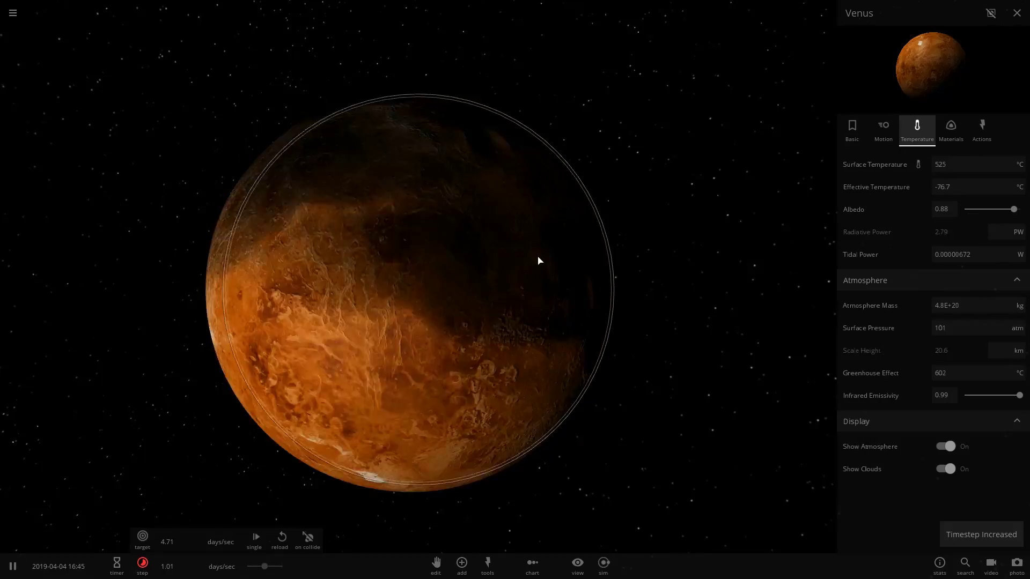
{"action": "key", "text": "period"}
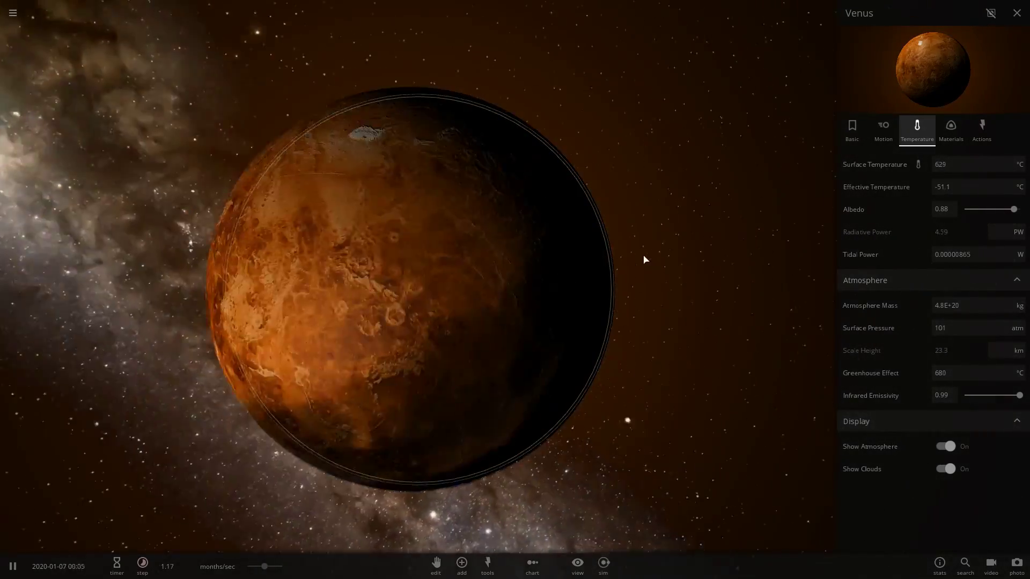
Step: Slow the simulation to about 53 sec/sec and frame Venus's sunlit side in close view
{"action": "scroll", "coordinate": [643, 259], "scroll_direction": "down", "scroll_amount": 3}
{"action": "left_click_drag", "start_coordinate": [627, 373], "coordinate": [554, 333]}
{"action": "scroll", "coordinate": [462, 347], "scroll_direction": "down", "scroll_amount": 3}
{"action": "key", "text": "["}
{"action": "scroll", "coordinate": [485, 307], "scroll_direction": "up", "scroll_amount": 5}
{"action": "scroll", "coordinate": [480, 338], "scroll_direction": "down", "scroll_amount": 3}
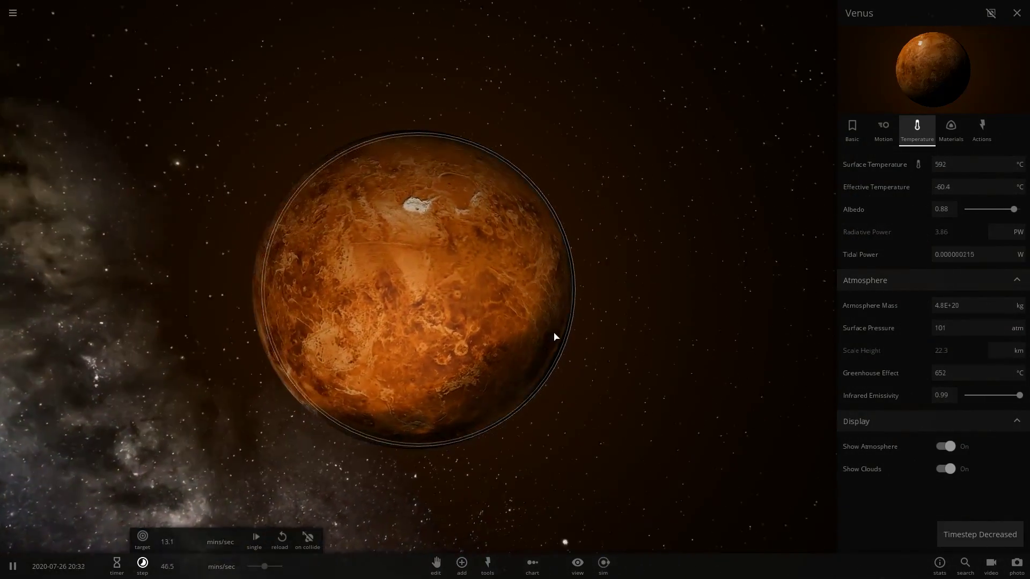
{"action": "scroll", "coordinate": [557, 337], "scroll_direction": "up", "scroll_amount": 4}
{"action": "key", "text": "comma"}
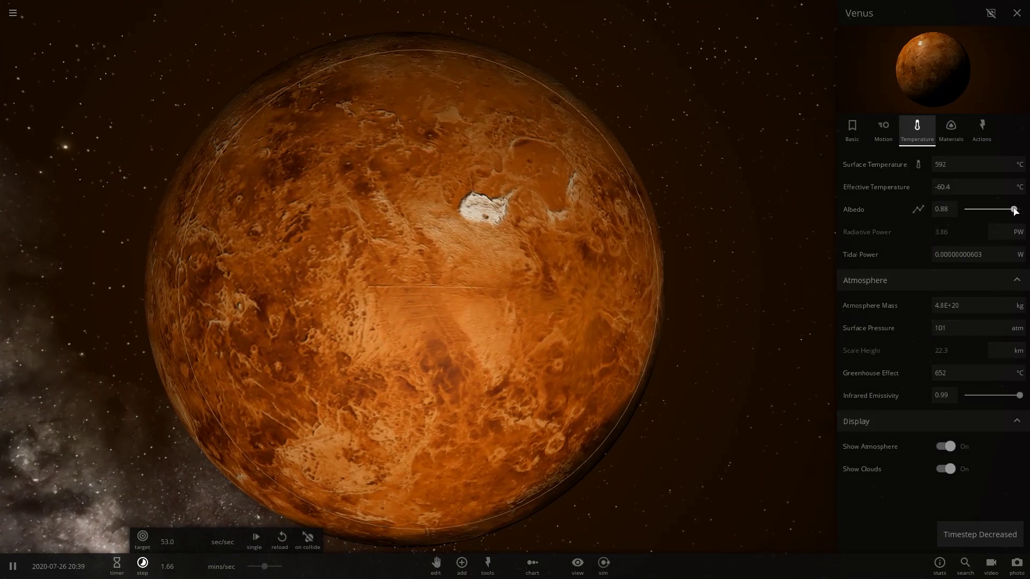
Step: Set Venus's albedo to 1.00 and raise the simulation speed to about 27.5 mins/sec
{"action": "mouse_move", "coordinate": [1013, 209]}
{"action": "left_mouse_down"}
{"action": "mouse_move", "coordinate": [991, 209]}
{"action": "mouse_move", "coordinate": [1022, 209]}
{"action": "left_mouse_up"}
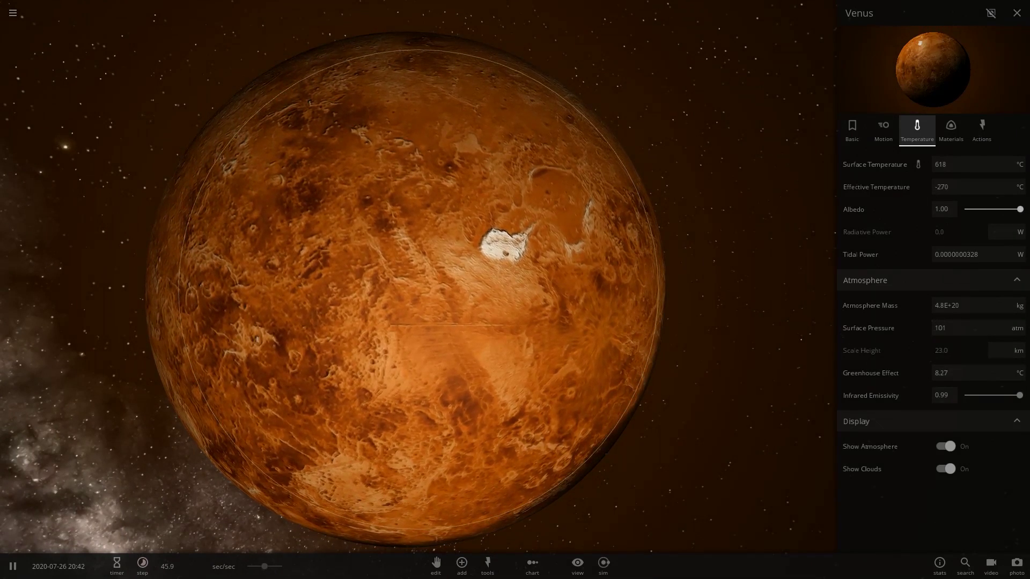
{"action": "key", "text": "period"}
{"action": "key", "text": "period"}
{"action": "key", "text": "period"}
{"action": "key", "text": "period"}
{"action": "key", "text": "period"}
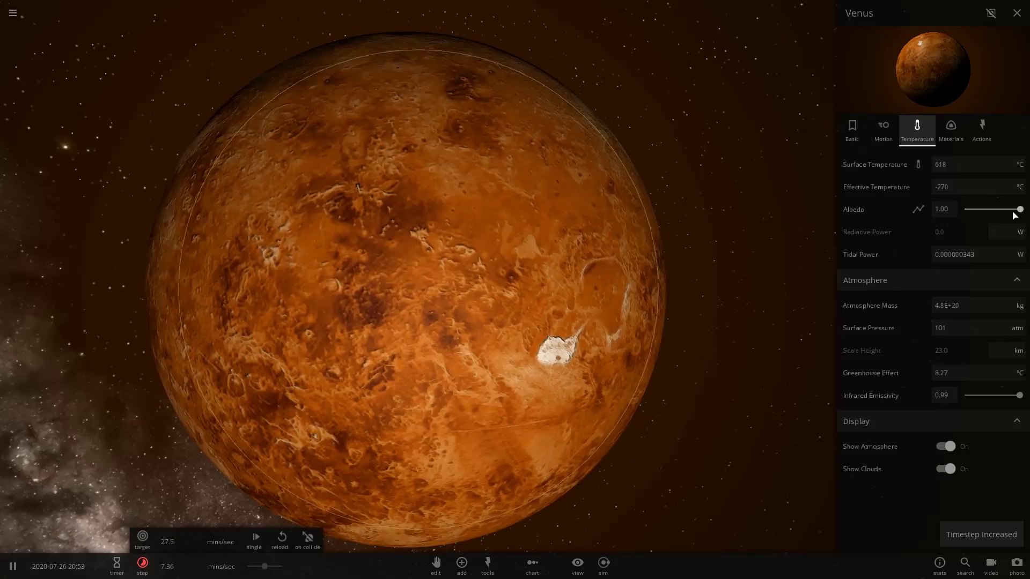
Step: Set Venus's albedo to 0.96 and raise the simulation speed to about 8.9 hours/sec
{"action": "left_click_drag", "start_coordinate": [1022, 210], "coordinate": [1019, 210]}
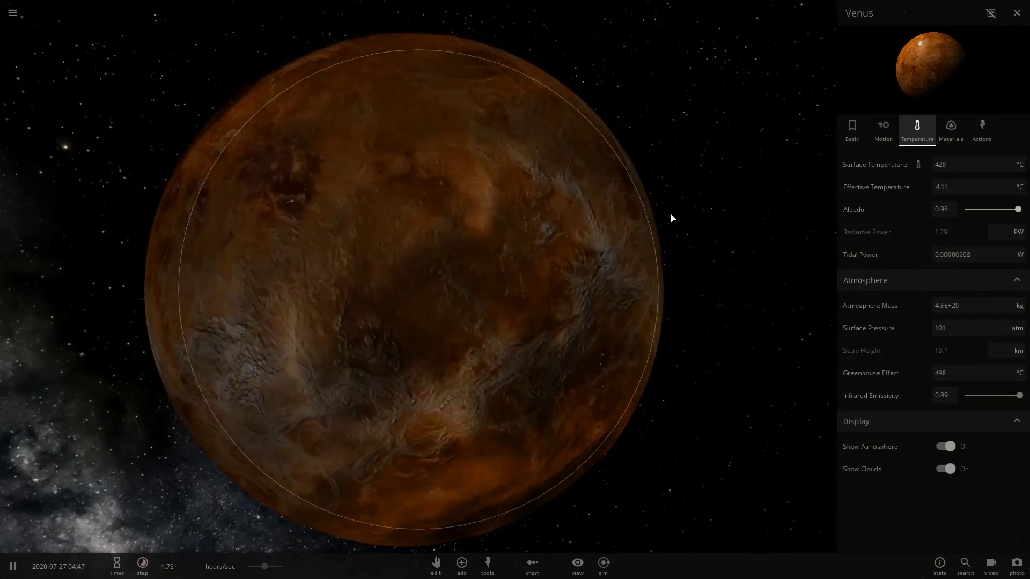
{"action": "key", "text": "period"}
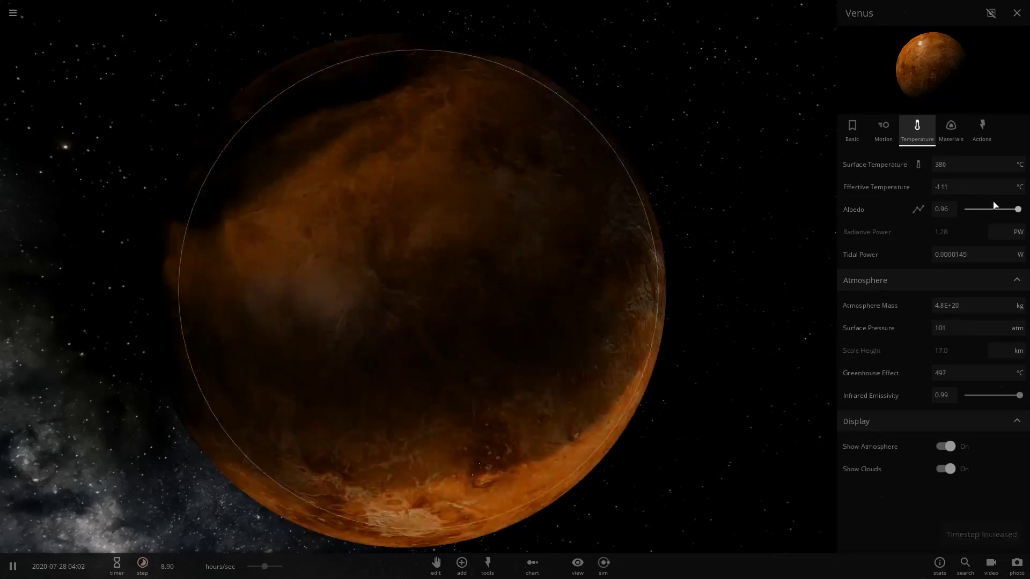
Step: Slow the simulation to about 48 mins/sec, set Venus's albedo to 0.98 and keep its temperature properties open
{"action": "key", "text": "comma"}
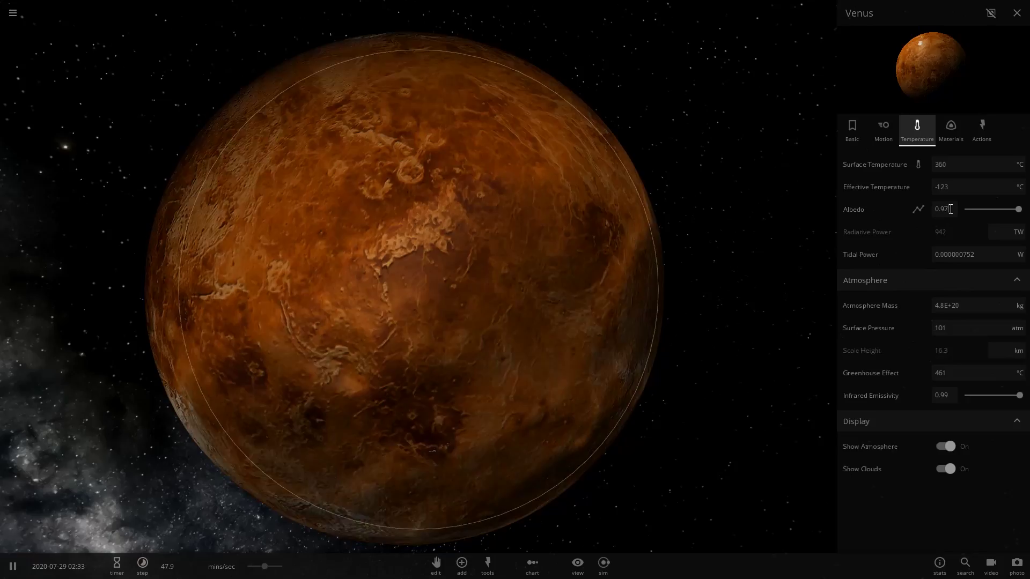
{"action": "key", "text": "BackSpace"}
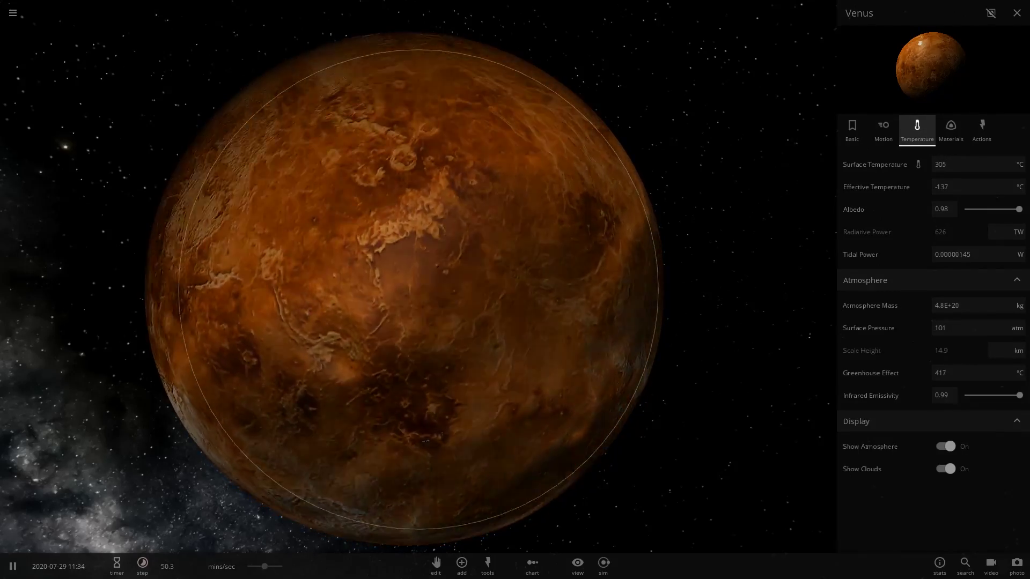
{"action": "left_click", "coordinate": [606, 39]}
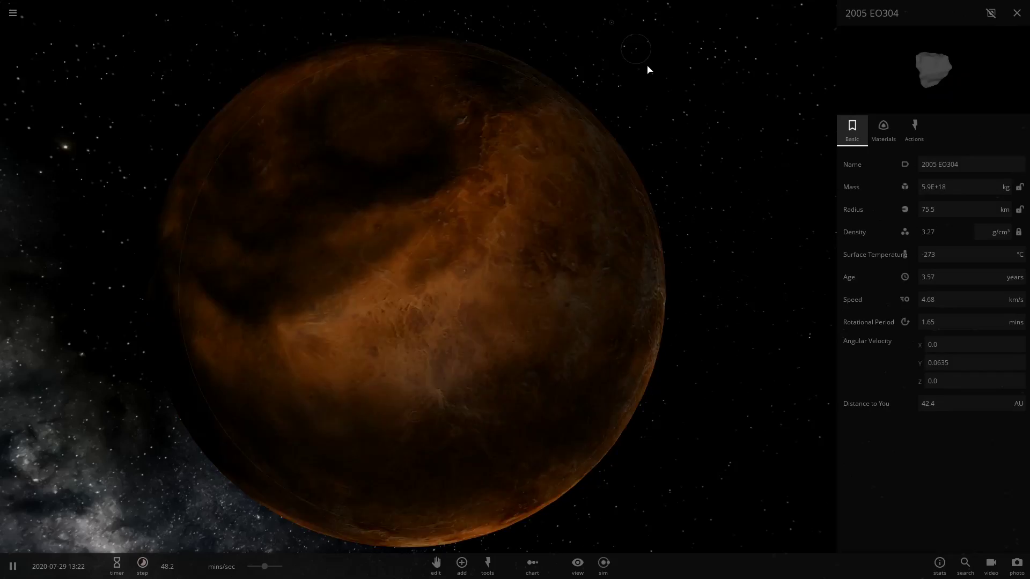
{"action": "left_click", "coordinate": [519, 258]}
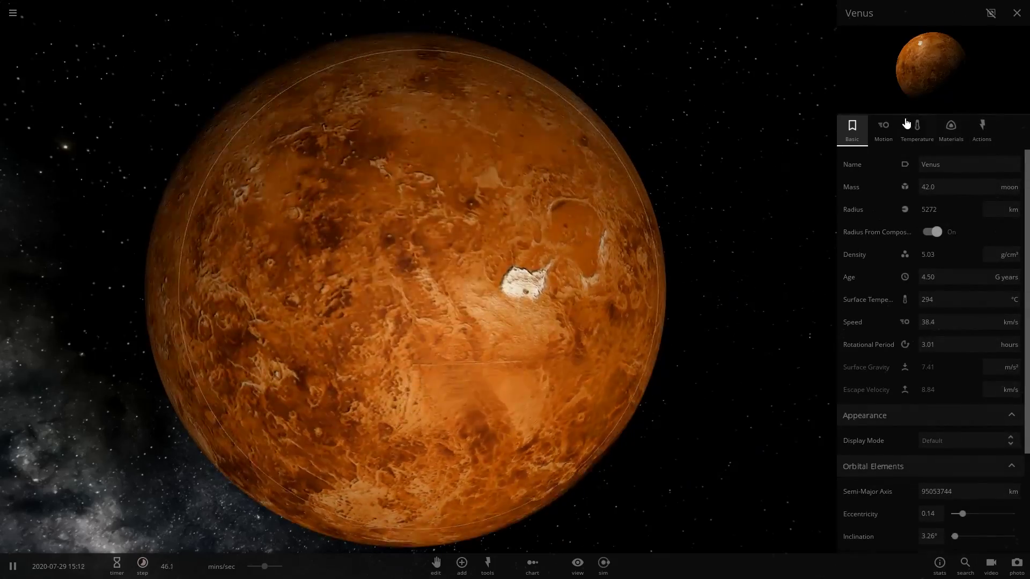
{"action": "left_click", "coordinate": [906, 123]}
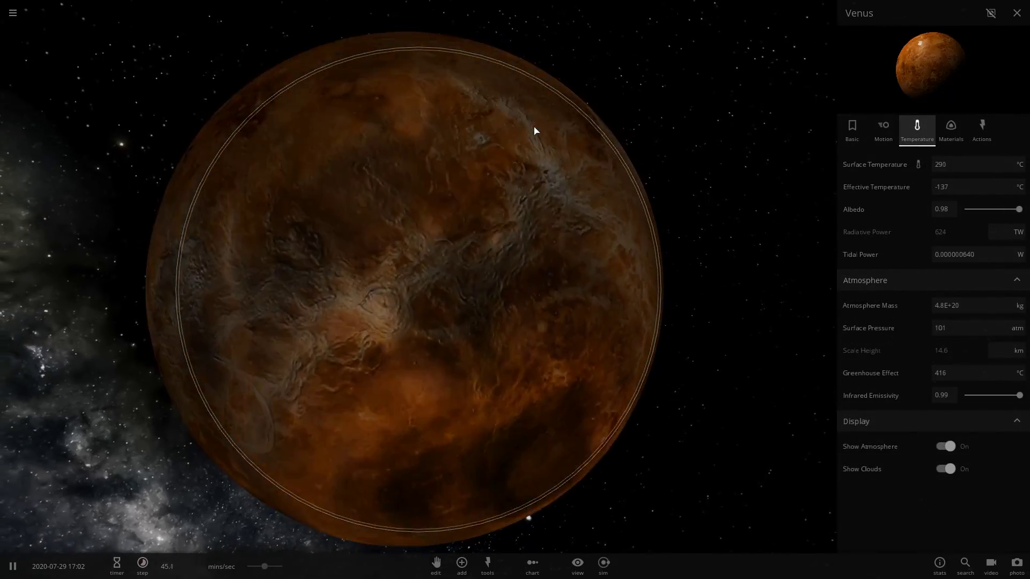
Step: Run the simulation at up to about 16.8 hours/sec, slow it to about 6.8 mins/sec and set Venus's albedo to 0.99
{"action": "key", "text": "period"}
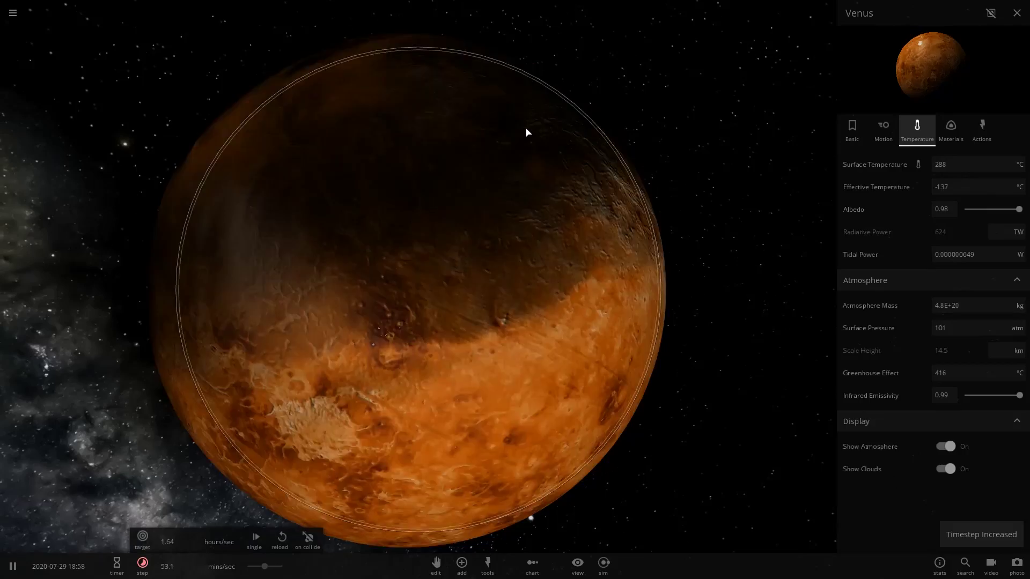
{"action": "key", "text": "period"}
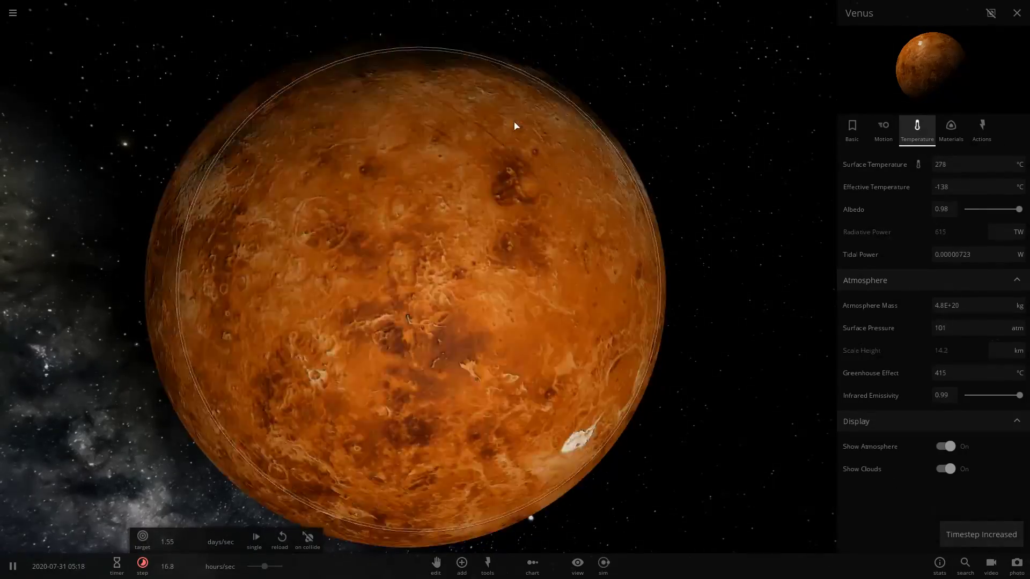
{"action": "key", "text": "comma"}
{"action": "key", "text": "comma"}
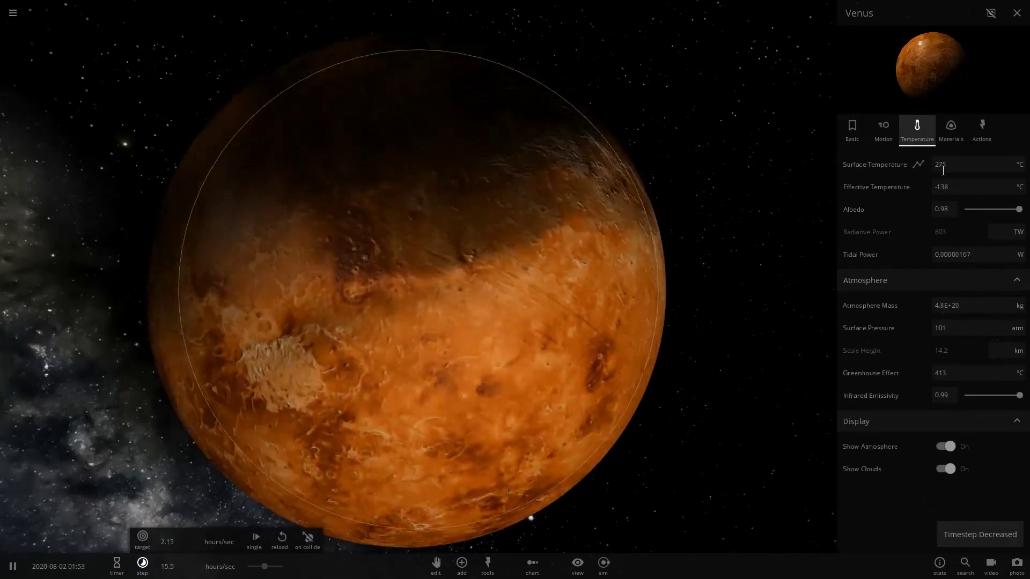
{"action": "key", "text": "Escape"}
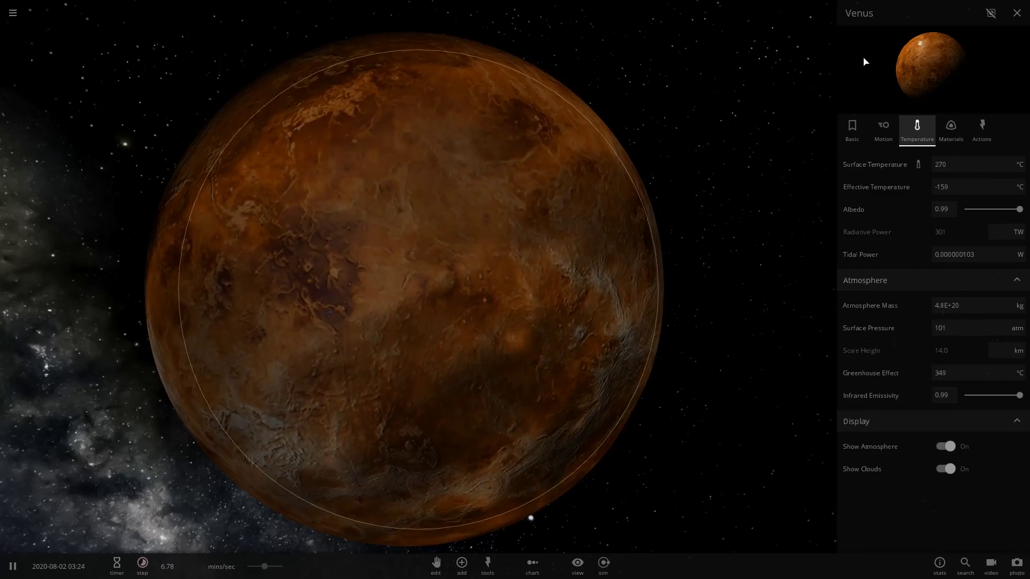
Step: Raise the simulation speed to about 7.1 days/sec with Venus's temperature properties open
{"action": "left_click", "coordinate": [746, 159]}
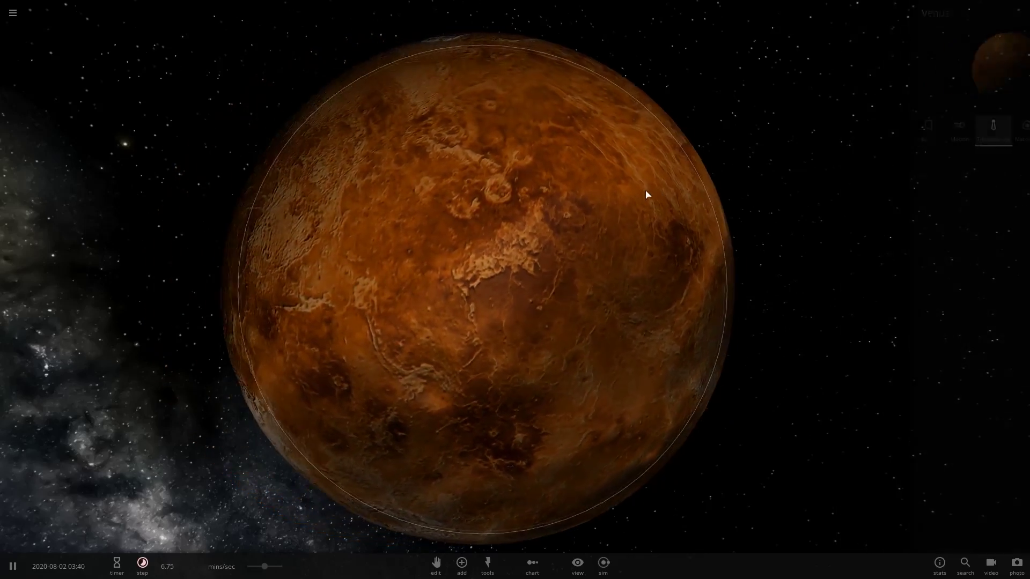
{"action": "key", "text": "."}
{"action": "left_click", "coordinate": [1008, 288]}
{"action": "key", "text": "."}
{"action": "key", "text": "."}
{"action": "key", "text": "."}
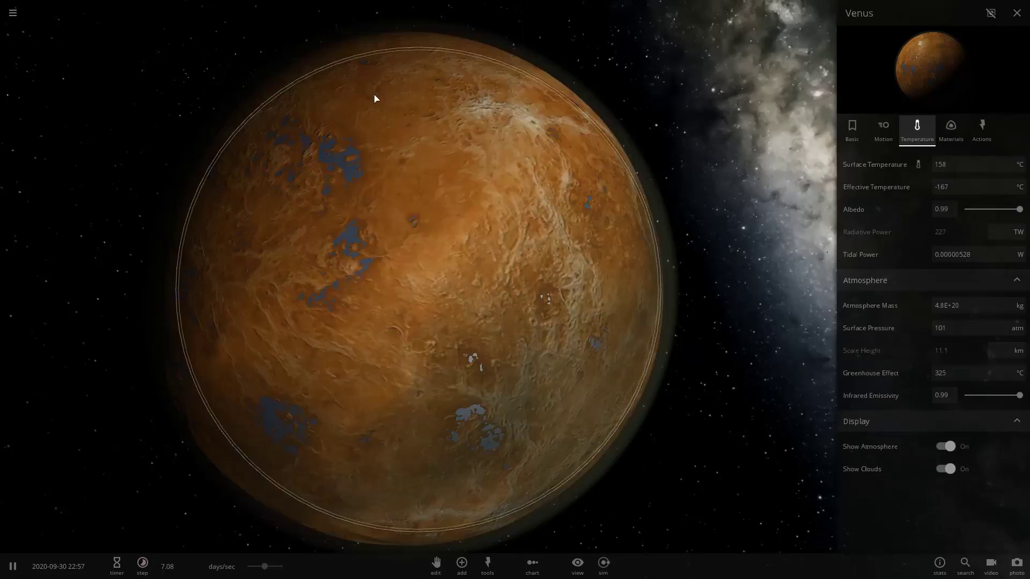
Step: Slow the simulation to about 1 min/sec and bring Venus's surface into close view
{"action": "key", "text": "comma"}
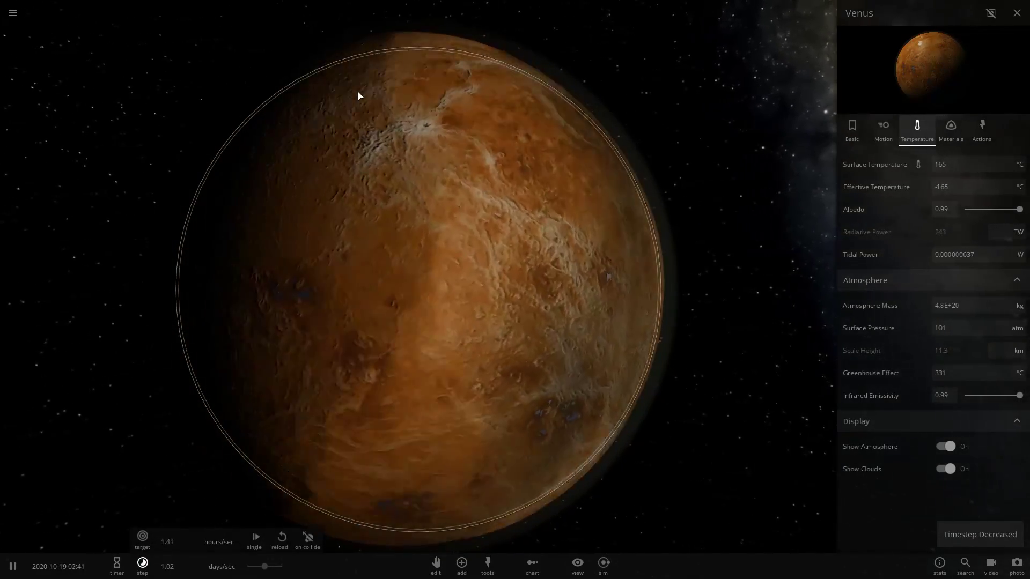
{"action": "key", "text": "comma"}
{"action": "left_click_drag", "start_coordinate": [358, 92], "coordinate": [401, 53]}
{"action": "scroll", "coordinate": [403, 57], "scroll_direction": "up", "scroll_amount": 3}
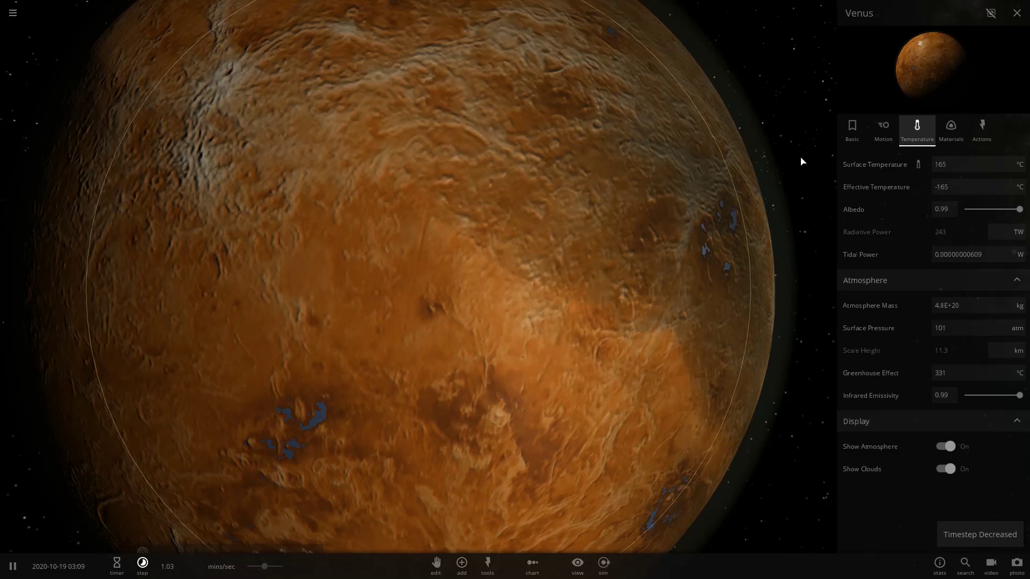
Step: Set Venus's albedo to 1.00 and raise the simulation speed to about 1.3 days/sec
{"action": "left_click", "coordinate": [950, 210]}
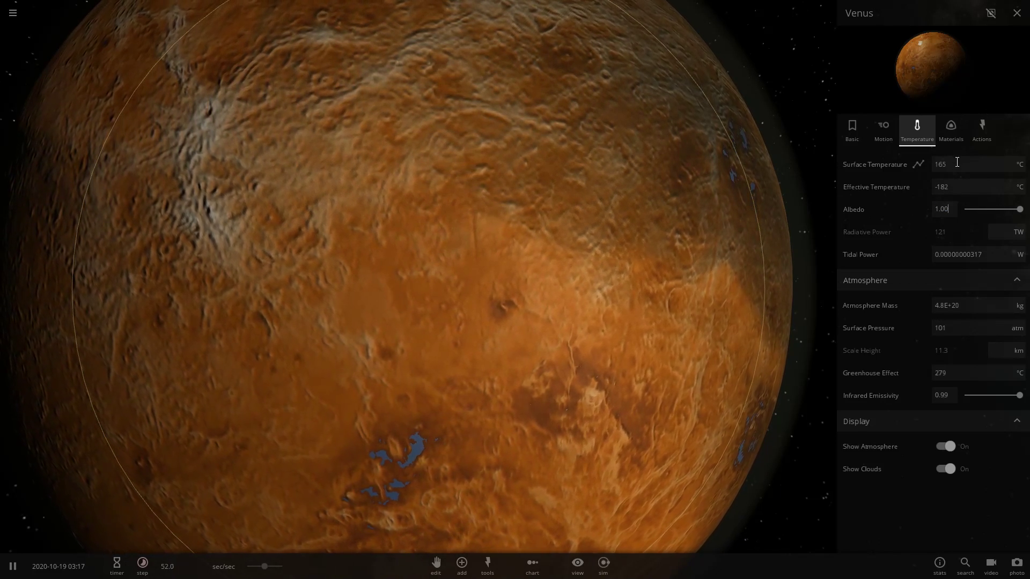
{"action": "key", "text": "BackSpace"}
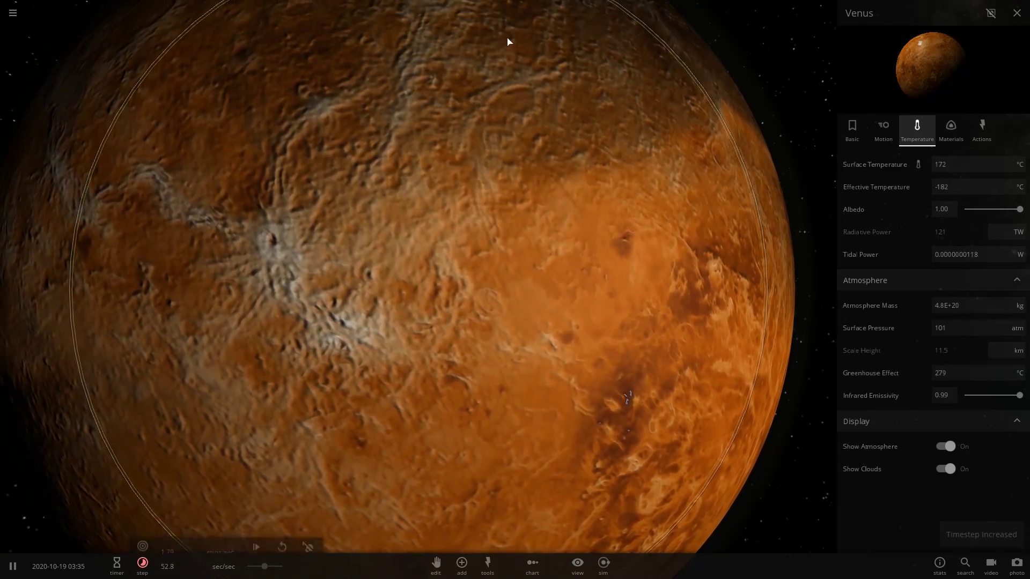
{"action": "key", "text": "period"}
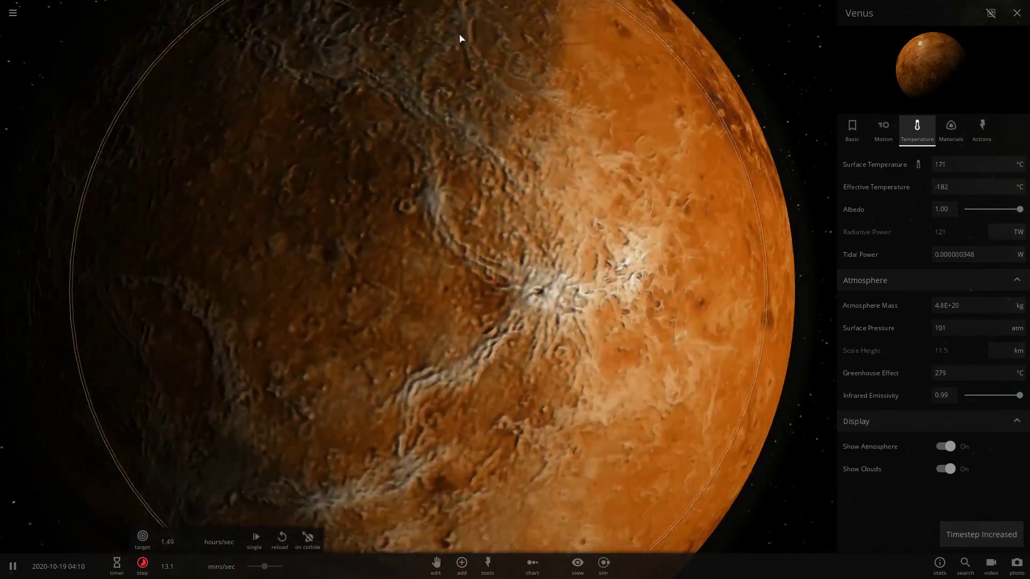
{"action": "key", "text": "period"}
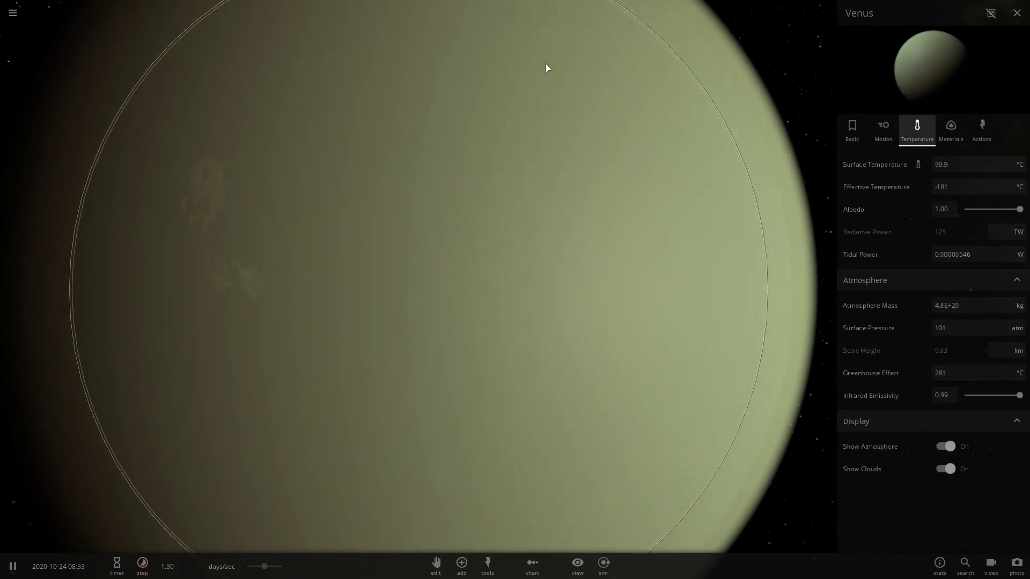
Step: Frame all of Venus in view and slow the simulation to about 3.4 ms/sec
{"action": "scroll", "coordinate": [533, 66], "scroll_direction": "down", "scroll_amount": 5}
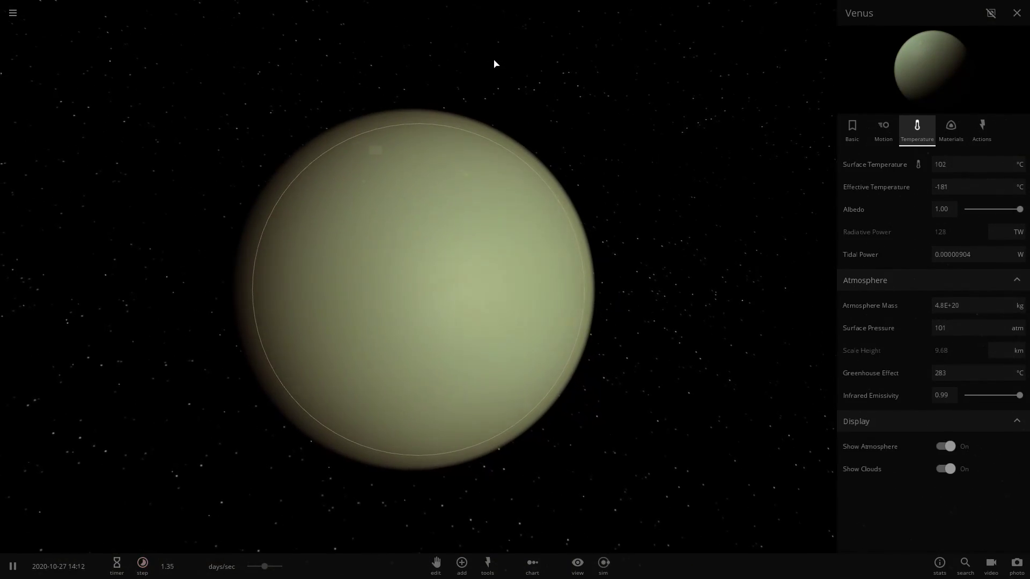
{"action": "scroll", "coordinate": [495, 63], "scroll_direction": "up", "scroll_amount": 3}
{"action": "scroll", "coordinate": [499, 66], "scroll_direction": "down", "scroll_amount": 3}
{"action": "key", "text": "comma"}
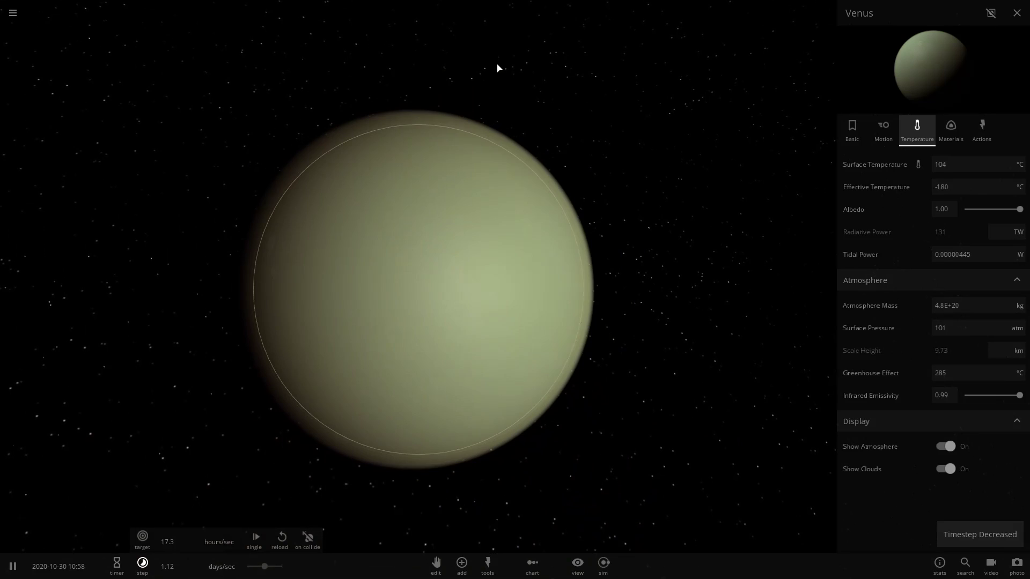
{"action": "key", "text": "comma"}
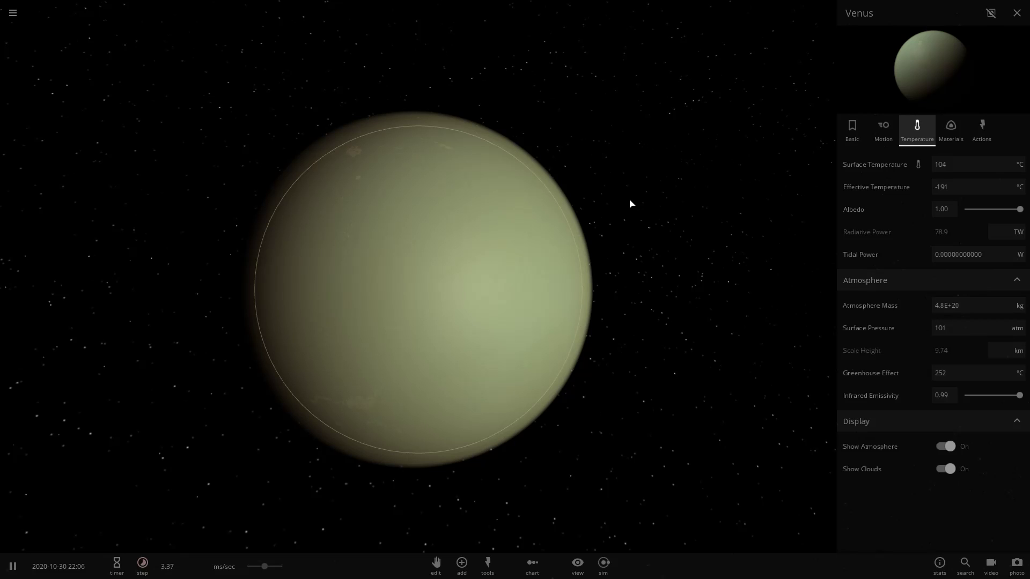
Step: Raise the simulation speed to about 2 months/sec to let Venus's surface temperature evolve
{"action": "key", "text": "period"}
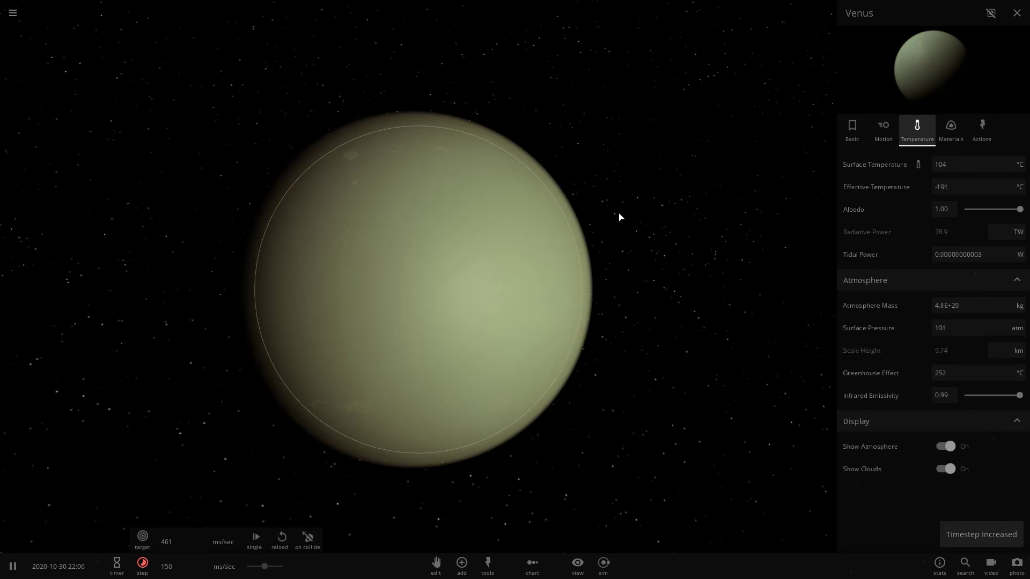
{"action": "key", "text": "period"}
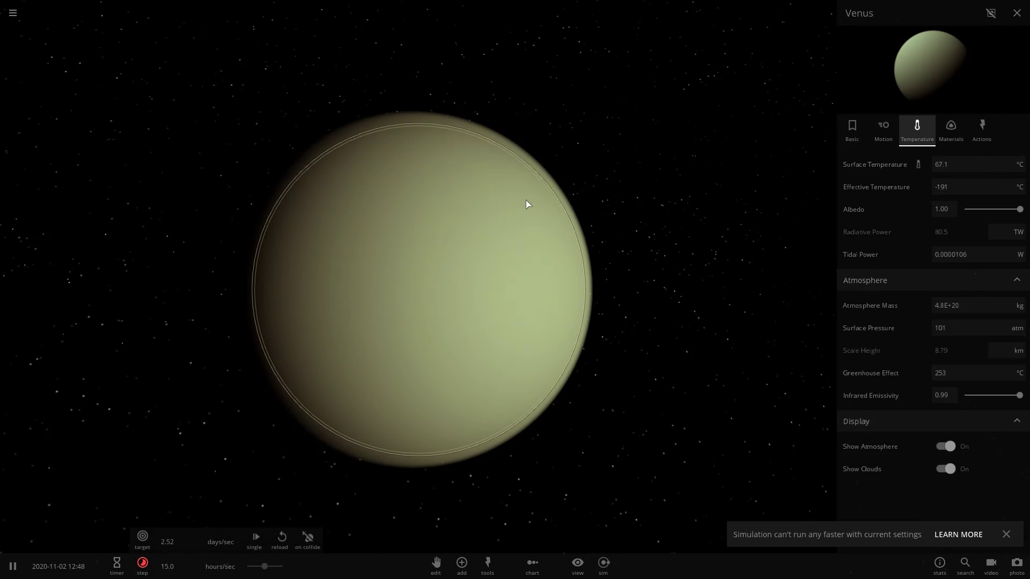
{"action": "key", "text": "period"}
{"action": "key", "text": "period"}
{"action": "key", "text": "period"}
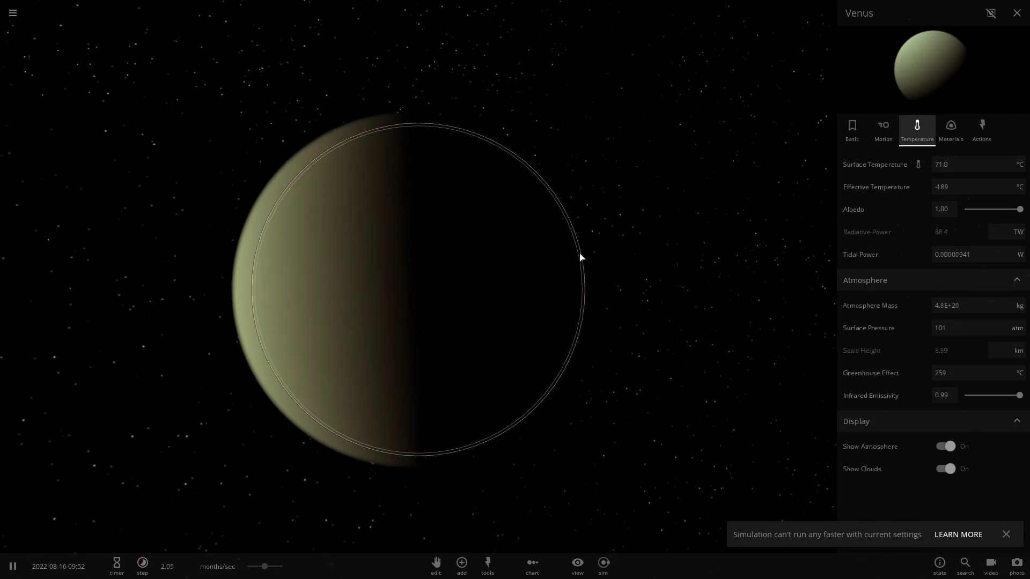
Step: Slow the simulation to about 15.8 hours/sec, fine-tune Venus's albedo to about 1.00 and face the planet's sunlit side
{"action": "key", "text": "comma"}
{"action": "key", "text": "comma"}
{"action": "key", "text": "comma"}
{"action": "key", "text": "comma"}
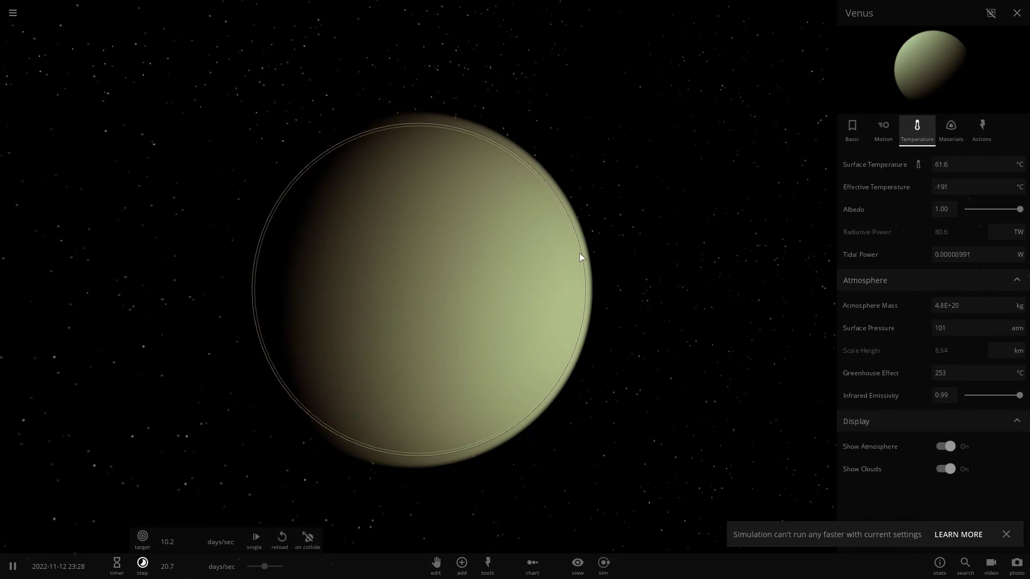
{"action": "key", "text": "comma"}
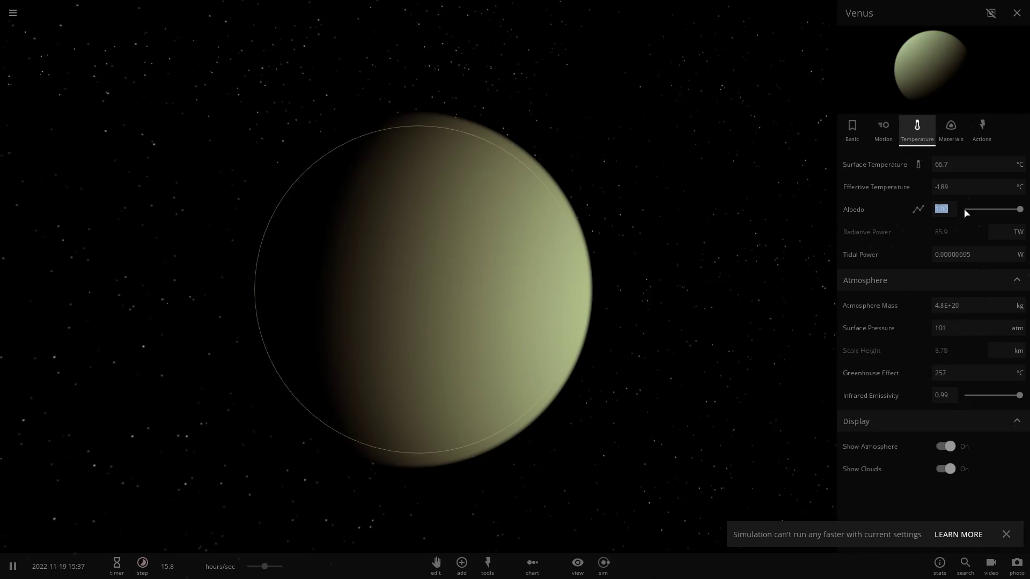
{"action": "type", "text": "0"}
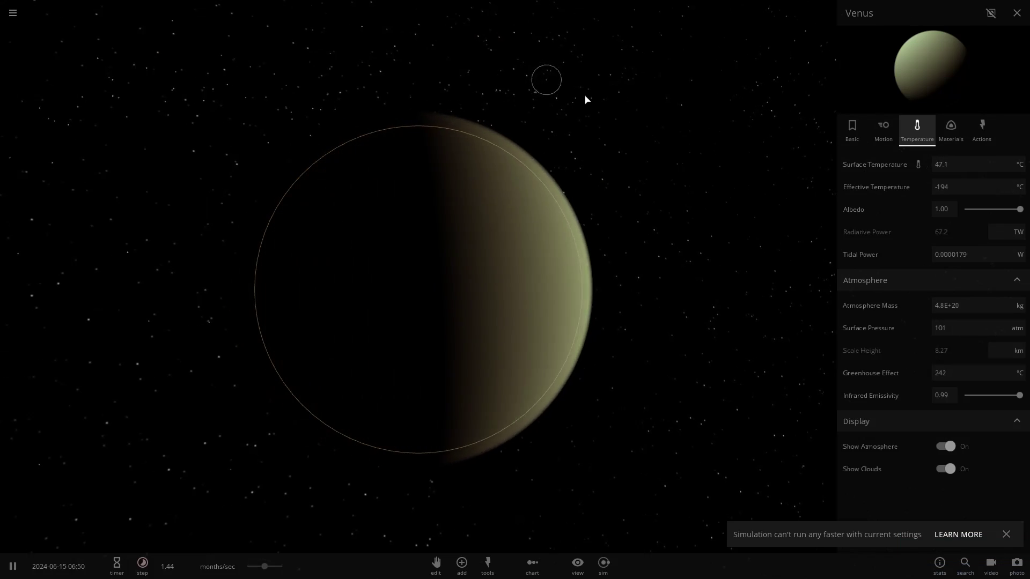
{"action": "left_click_drag", "start_coordinate": [585, 96], "coordinate": [329, 216]}
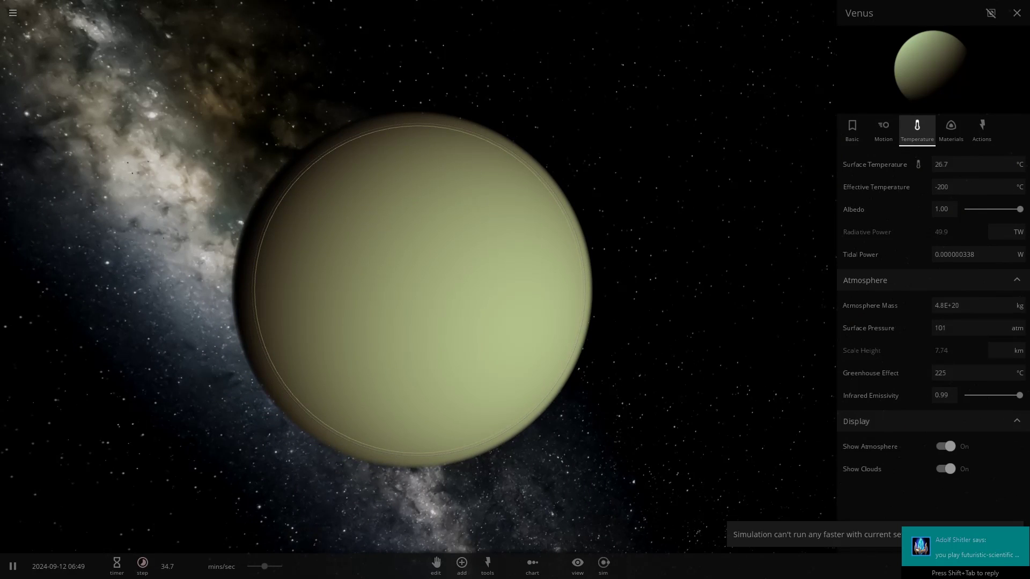
Step: Set the Steam friends status to Offline in the Steam overlay and return to the simulation
{"action": "key", "text": "shift+Tab"}
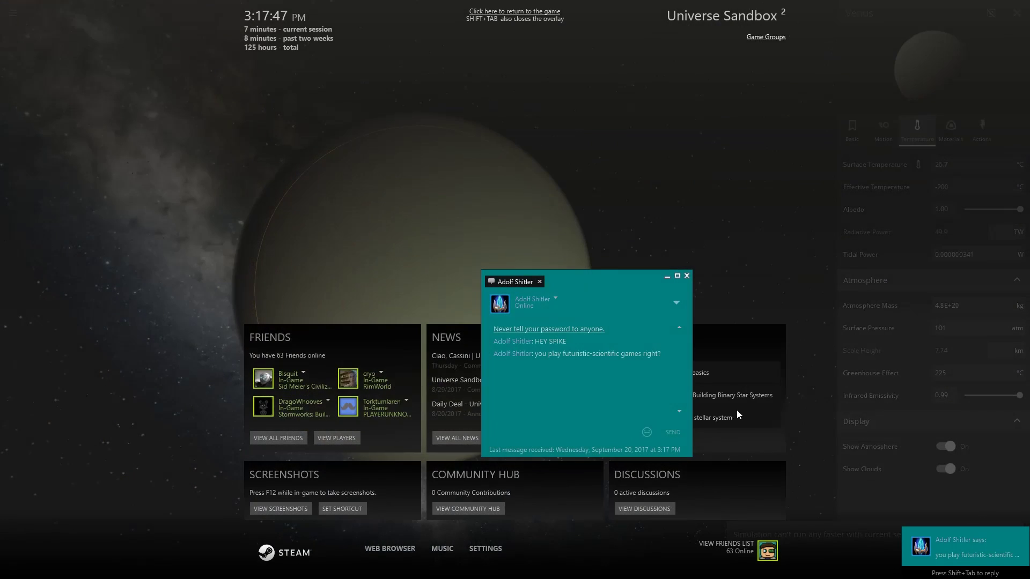
{"action": "left_click", "coordinate": [736, 546]}
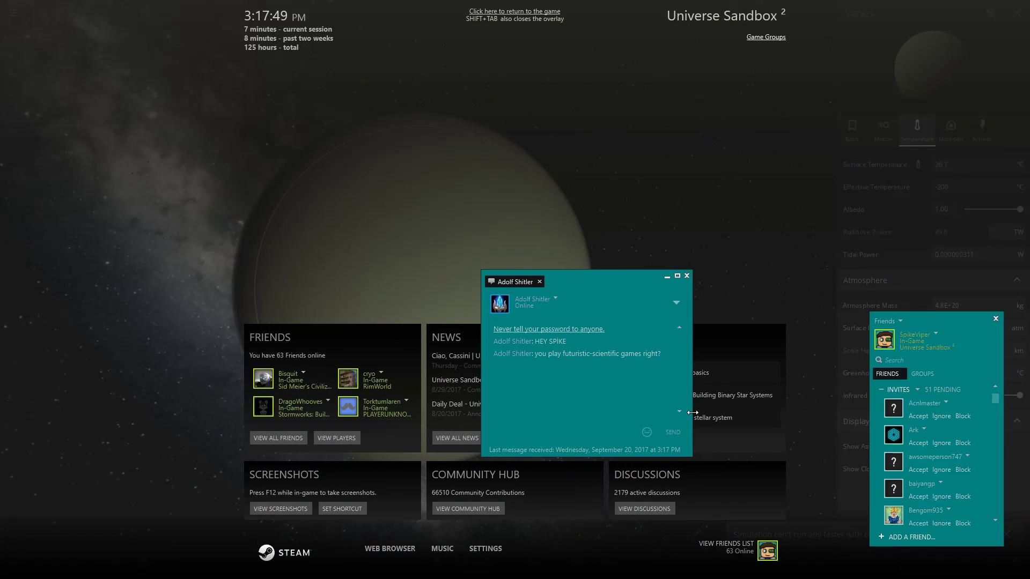
{"action": "left_click", "coordinate": [935, 334]}
{"action": "left_click", "coordinate": [955, 408]}
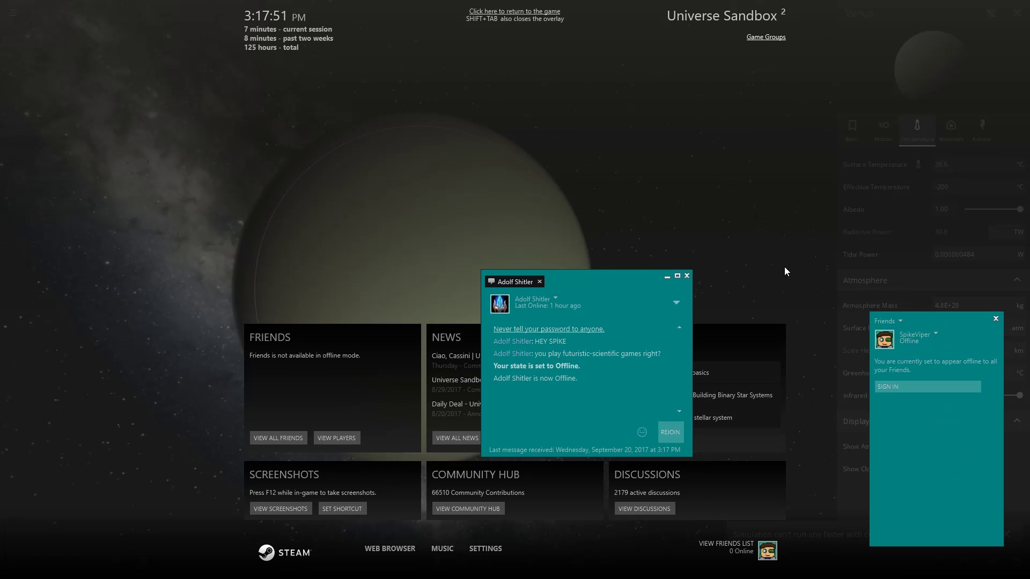
{"action": "key", "text": "shift+Tab"}
Step: Set Venus's atmospheric surface pressure to 1 atm and raise the simulation speed to about 1.2 months/sec
{"action": "left_click", "coordinate": [955, 141]}
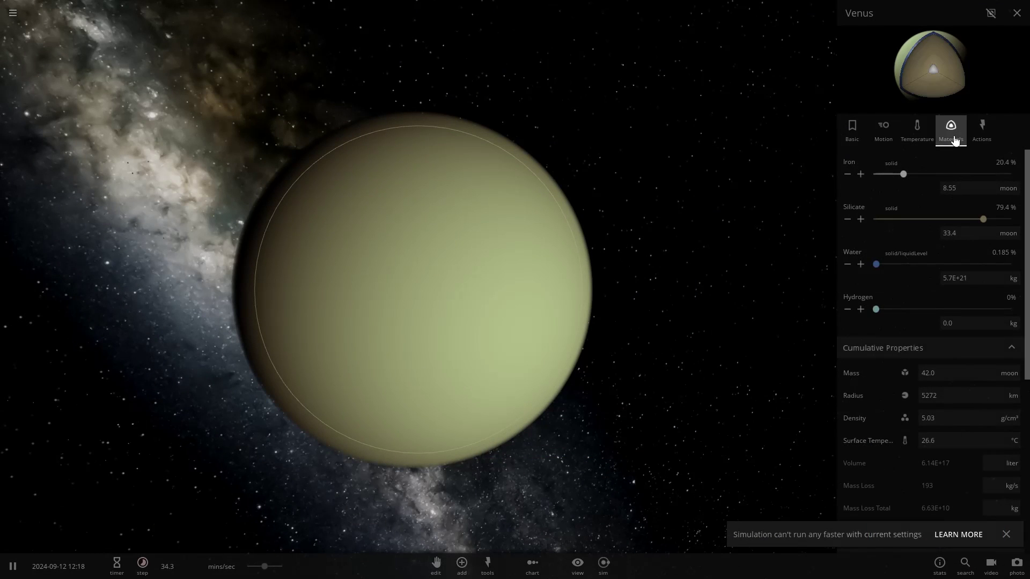
{"action": "left_click", "coordinate": [921, 137]}
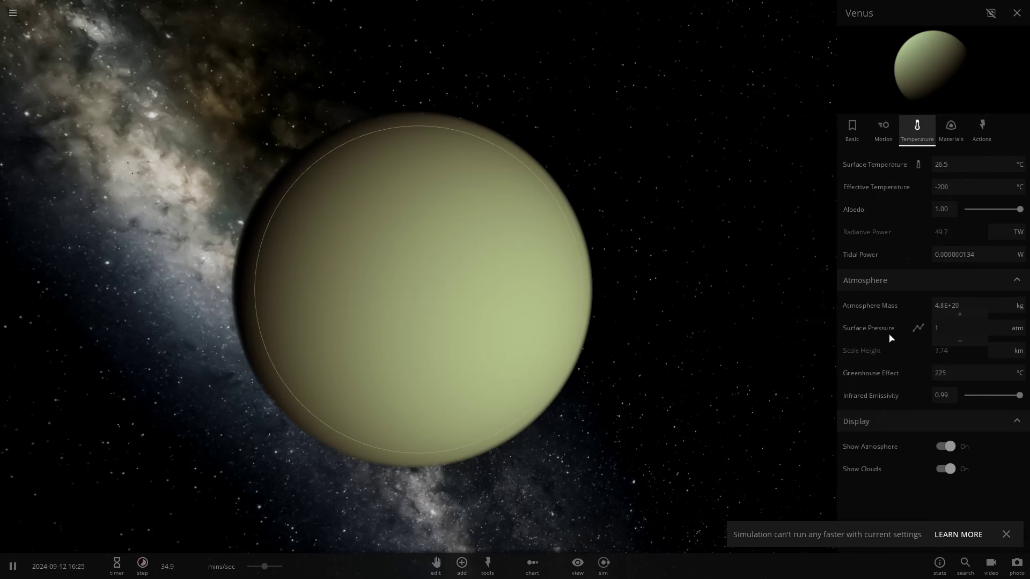
{"action": "key", "text": "Return"}
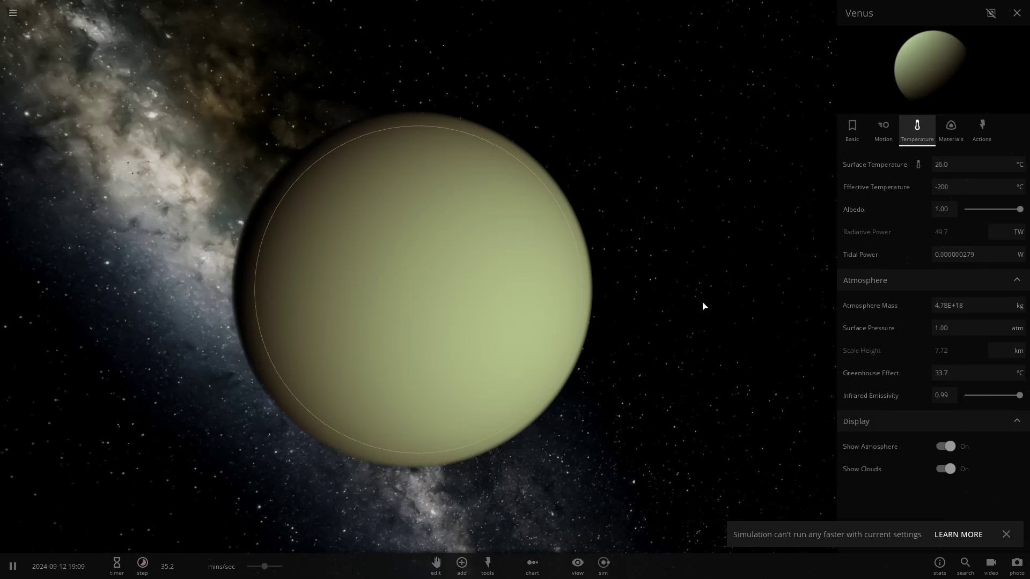
{"action": "left_click_drag", "start_coordinate": [702, 316], "coordinate": [700, 325]}
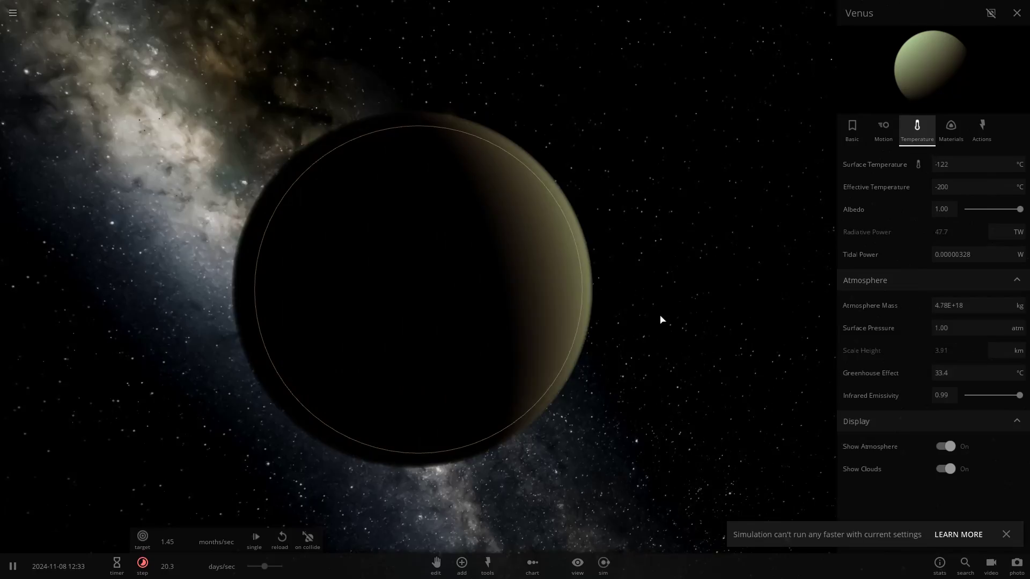
{"action": "left_click_drag", "start_coordinate": [661, 321], "coordinate": [318, 292]}
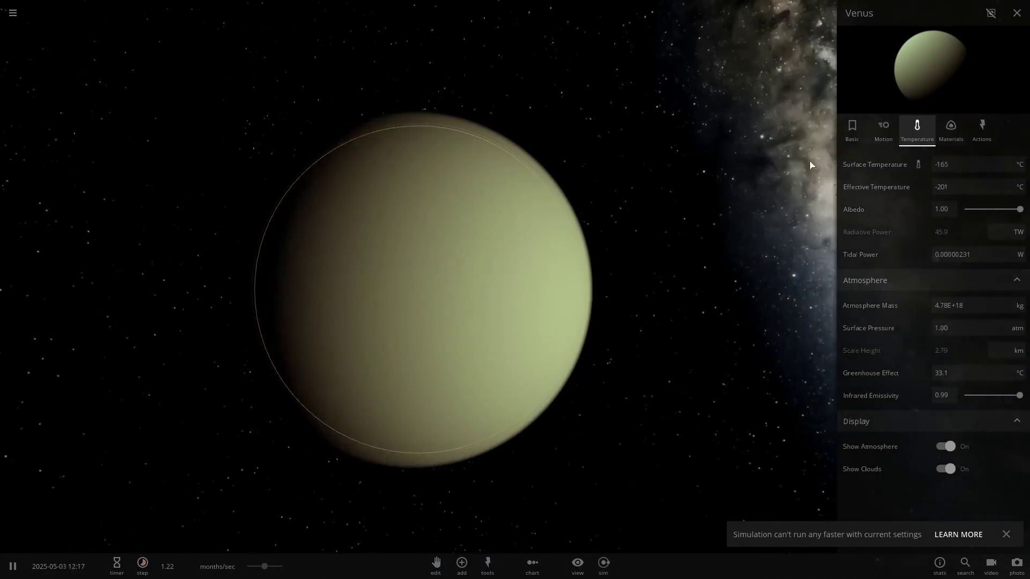
Step: Check Venus's basic properties and lower its albedo to about 0.88
{"action": "left_click", "coordinate": [849, 129]}
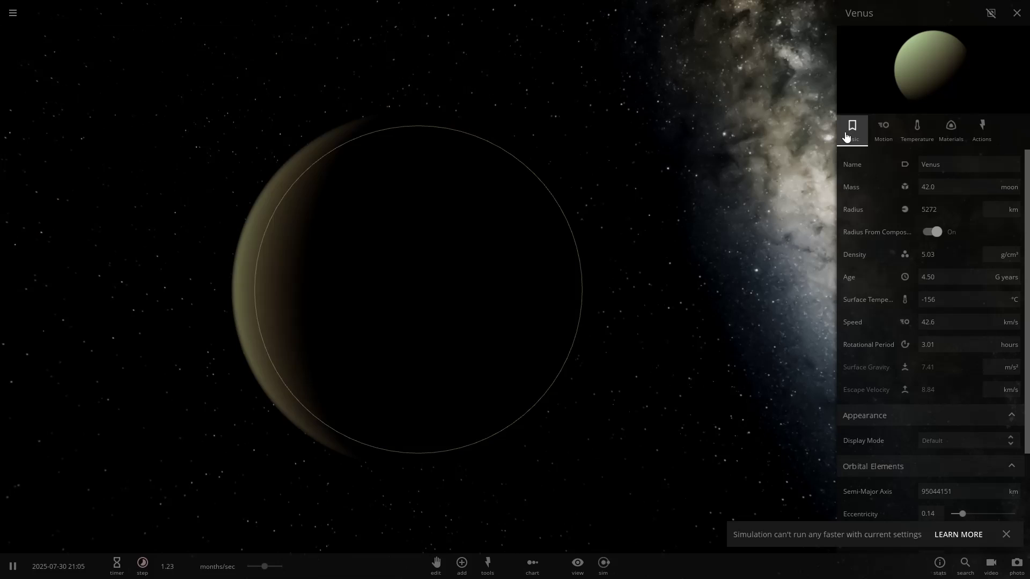
{"action": "left_click", "coordinate": [914, 131]}
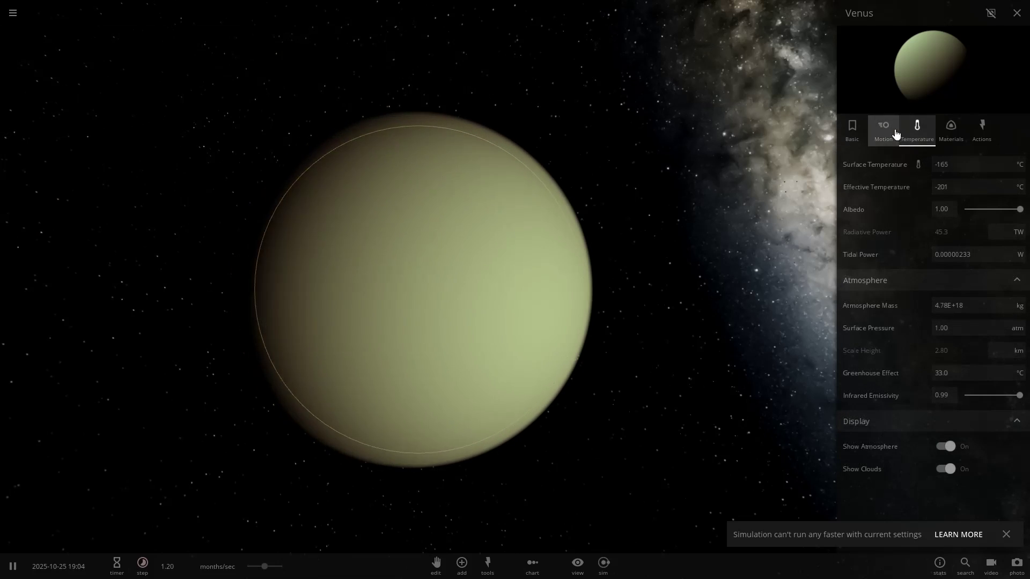
{"action": "left_click_drag", "start_coordinate": [1019, 211], "coordinate": [1013, 212]}
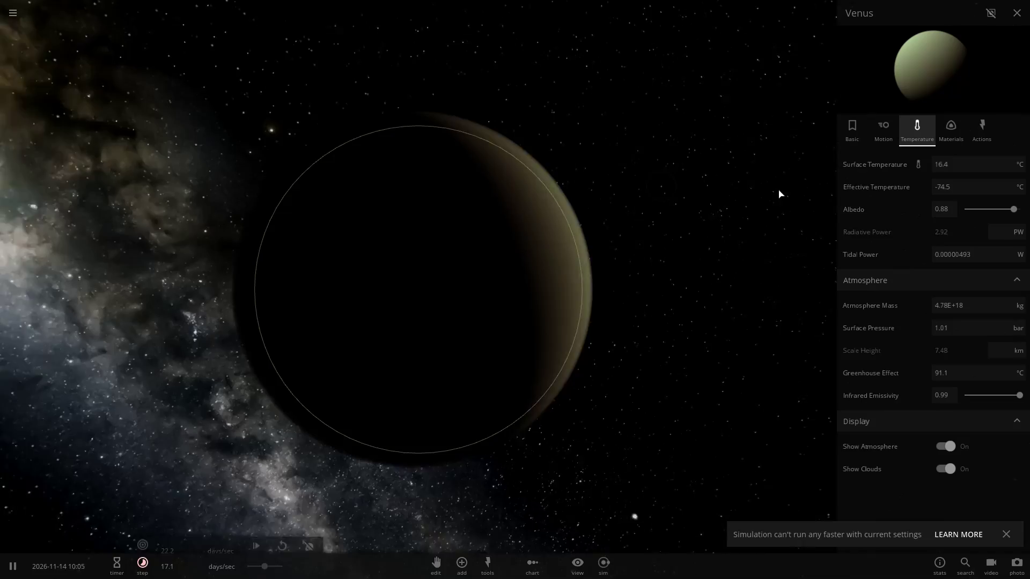
Step: Slow the simulation to about 5 hours/sec and hide Venus's atmosphere
{"action": "scroll", "coordinate": [425, 190], "scroll_direction": "down", "scroll_amount": 5}
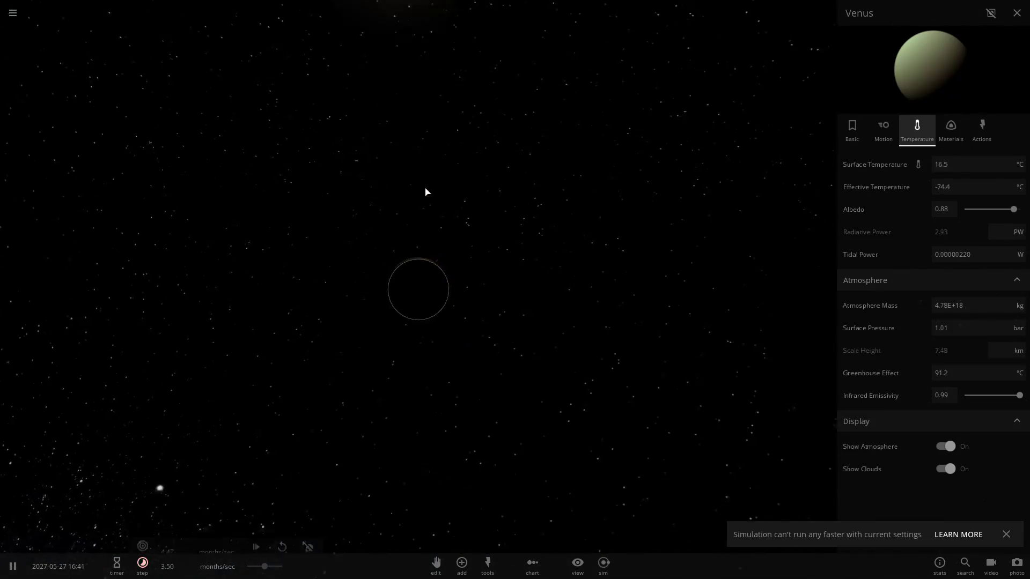
{"action": "scroll", "coordinate": [496, 195], "scroll_direction": "up", "scroll_amount": 5}
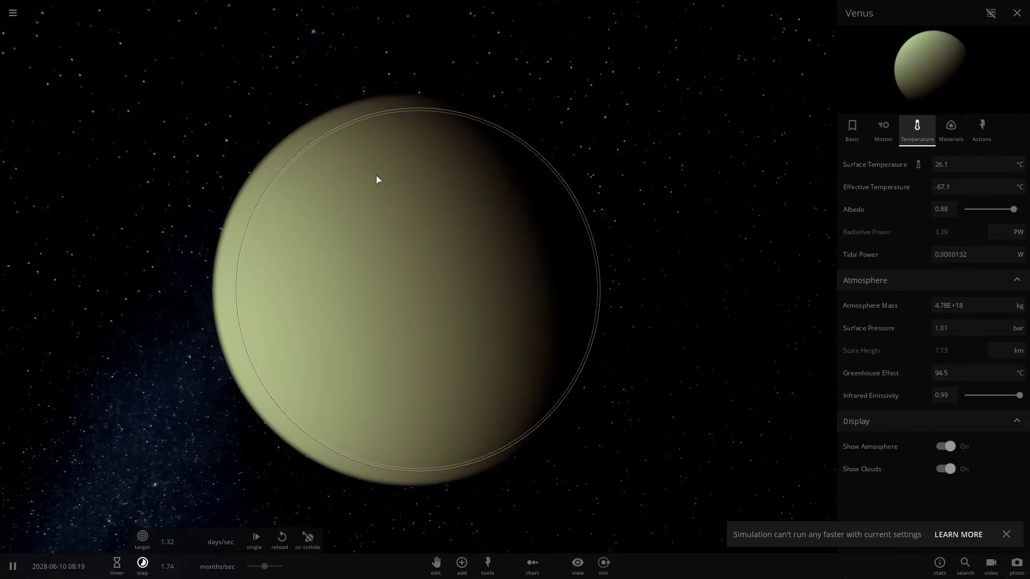
{"action": "scroll", "coordinate": [600, 161], "scroll_direction": "up", "scroll_amount": 5}
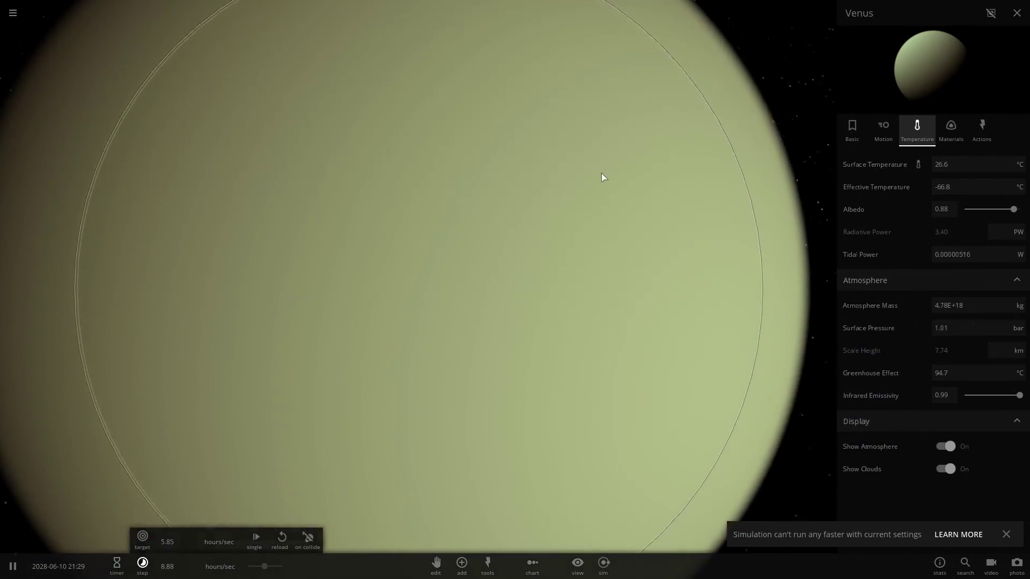
{"action": "scroll", "coordinate": [448, 168], "scroll_direction": "down", "scroll_amount": 6}
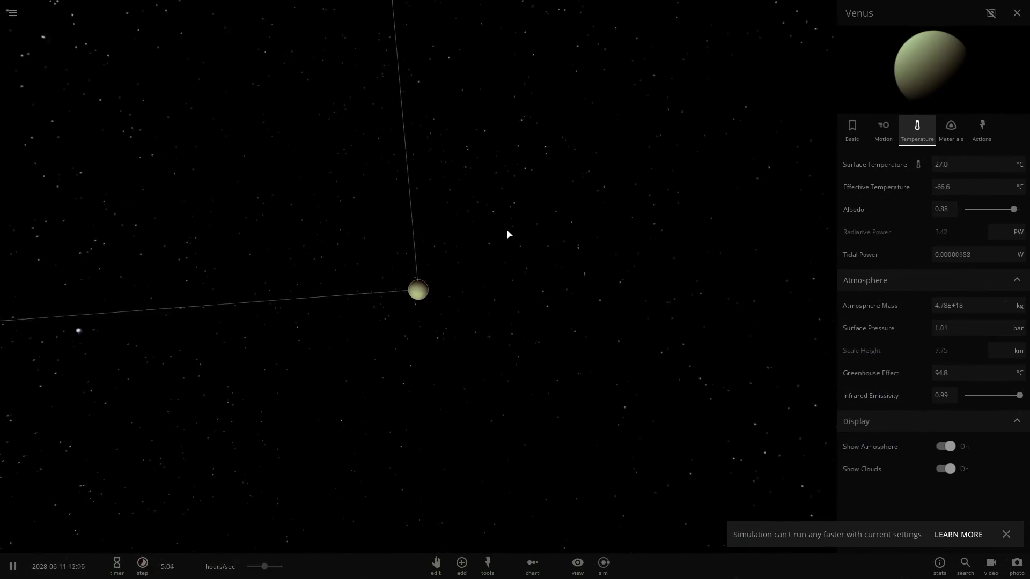
{"action": "scroll", "coordinate": [482, 204], "scroll_direction": "up", "scroll_amount": 5}
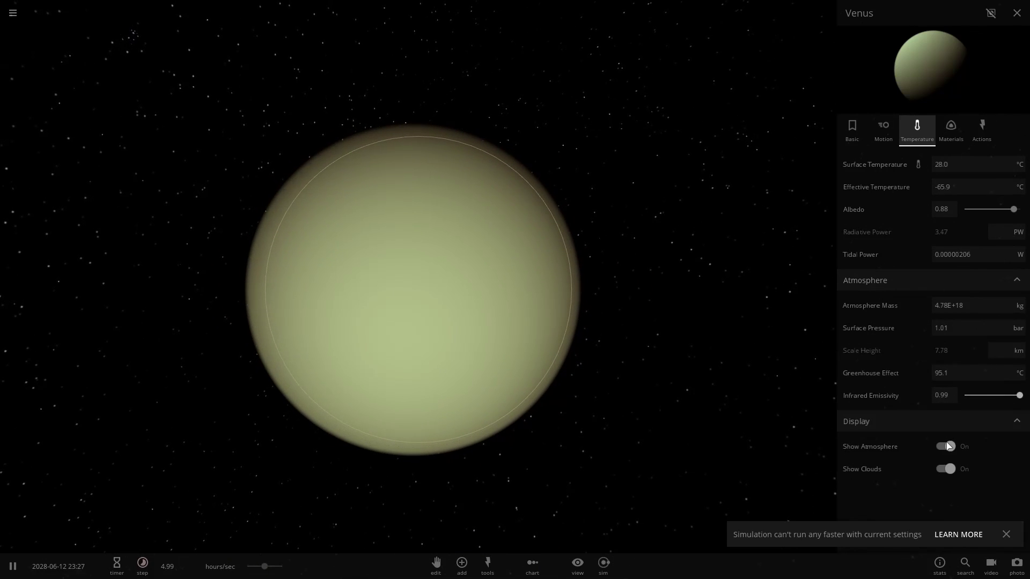
{"action": "left_click", "coordinate": [950, 447]}
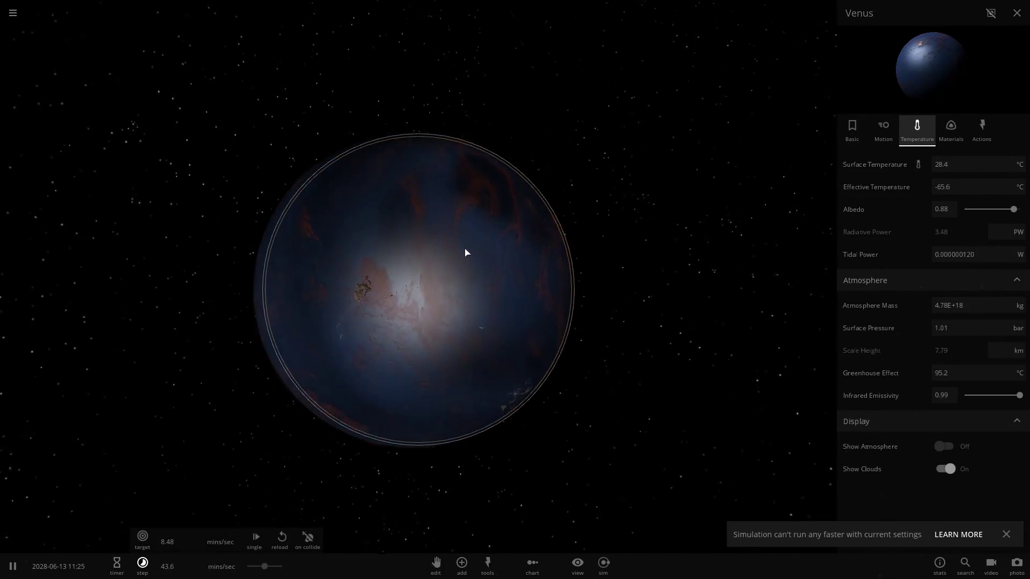
Step: Examine Venus's oceans, clouds and landmasses up close from several sides with the atmosphere hidden
{"action": "scroll", "coordinate": [466, 252], "scroll_direction": "up", "scroll_amount": 5}
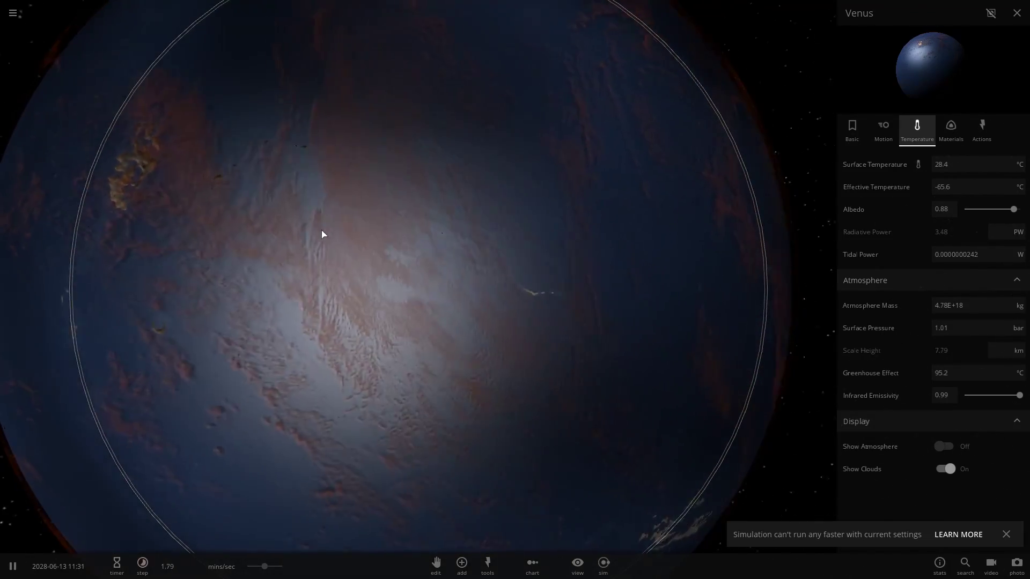
{"action": "scroll", "coordinate": [301, 232], "scroll_direction": "down", "scroll_amount": 5}
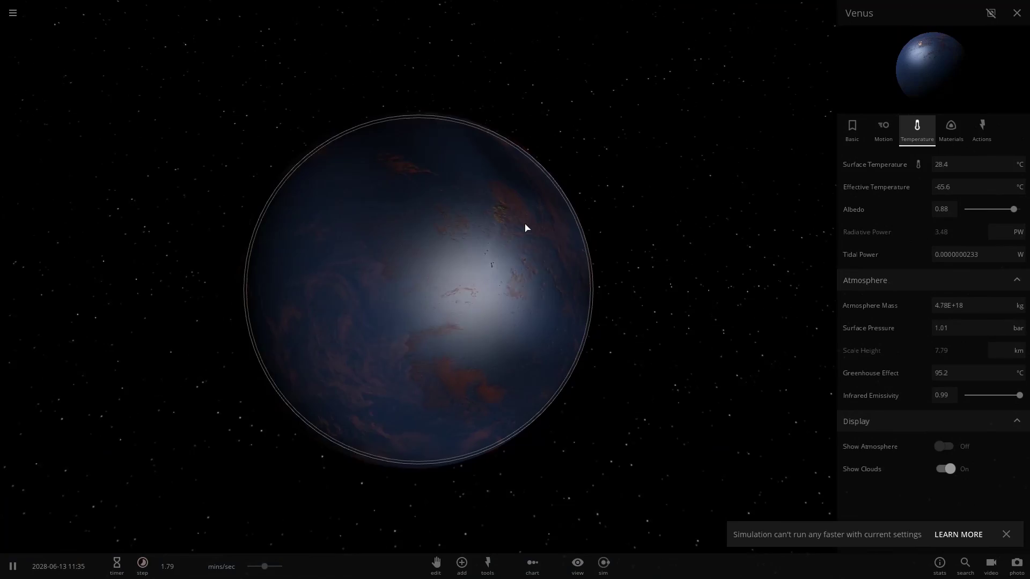
{"action": "scroll", "coordinate": [471, 210], "scroll_direction": "up", "scroll_amount": 5}
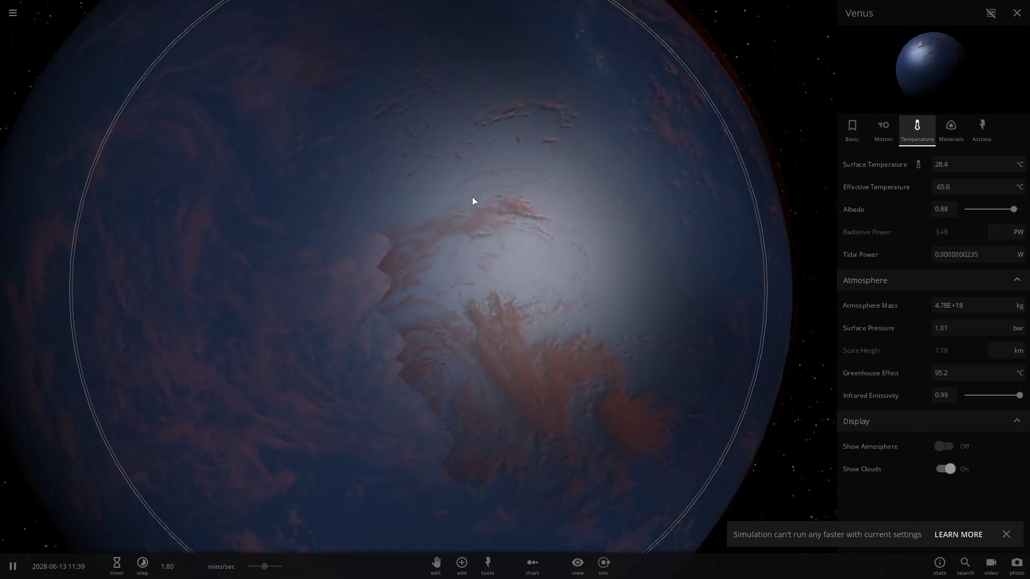
{"action": "left_click_drag", "start_coordinate": [473, 196], "coordinate": [451, 295]}
{"action": "scroll", "coordinate": [439, 320], "scroll_direction": "down", "scroll_amount": 3}
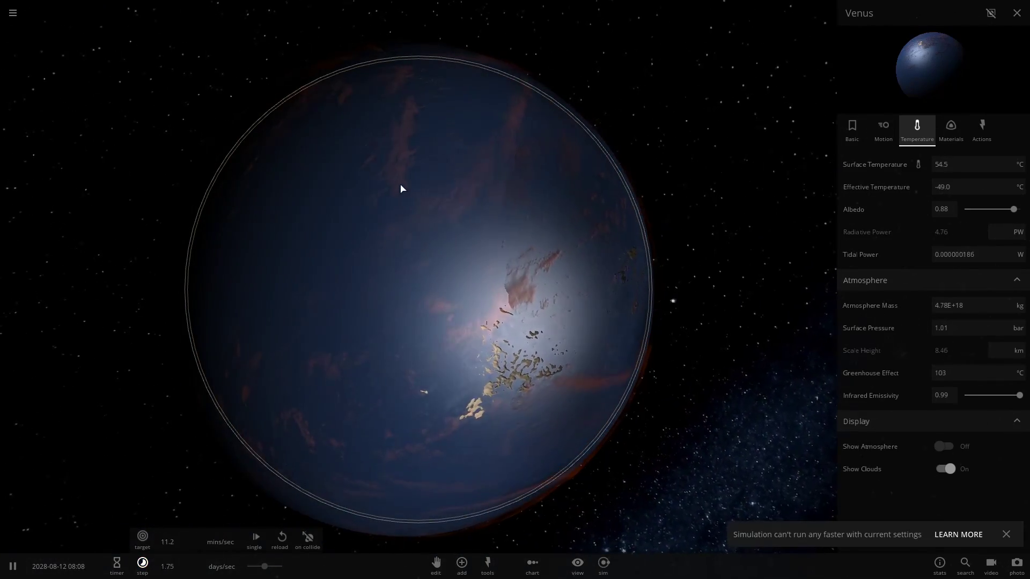
{"action": "left_click_drag", "start_coordinate": [384, 140], "coordinate": [310, 138]}
{"action": "scroll", "coordinate": [333, 161], "scroll_direction": "up", "scroll_amount": 3}
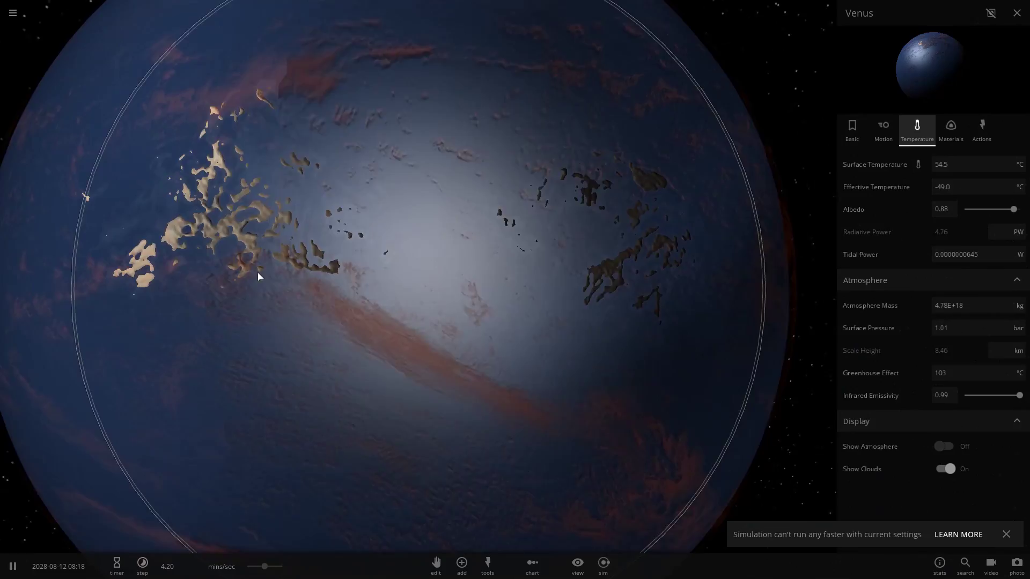
{"action": "left_click_drag", "start_coordinate": [260, 277], "coordinate": [408, 310]}
{"action": "scroll", "coordinate": [408, 310], "scroll_direction": "down", "scroll_amount": 4}
{"action": "scroll", "coordinate": [340, 294], "scroll_direction": "up", "scroll_amount": 4}
{"action": "left_click_drag", "start_coordinate": [310, 285], "coordinate": [240, 230]}
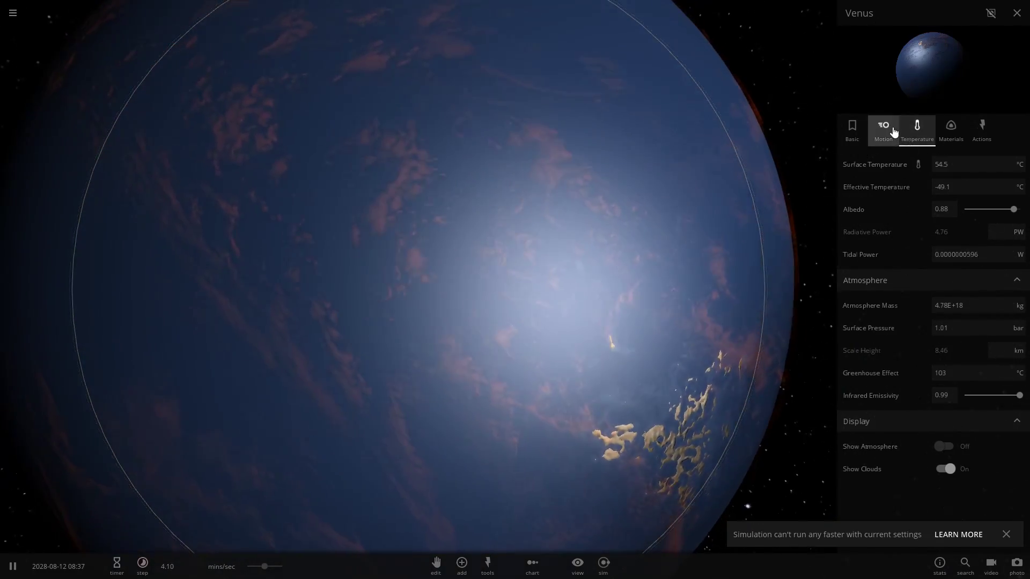
Step: Reduce Venus's water content to 0.00373 % and view the whole globe
{"action": "left_click", "coordinate": [882, 130]}
{"action": "left_click", "coordinate": [916, 130]}
{"action": "left_click", "coordinate": [950, 130]}
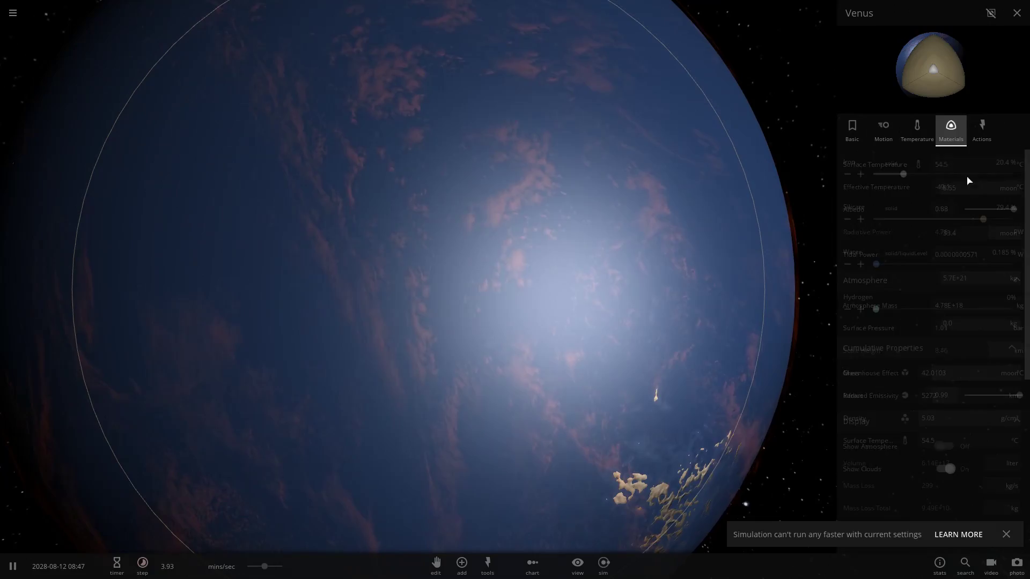
{"action": "left_click", "coordinate": [847, 265]}
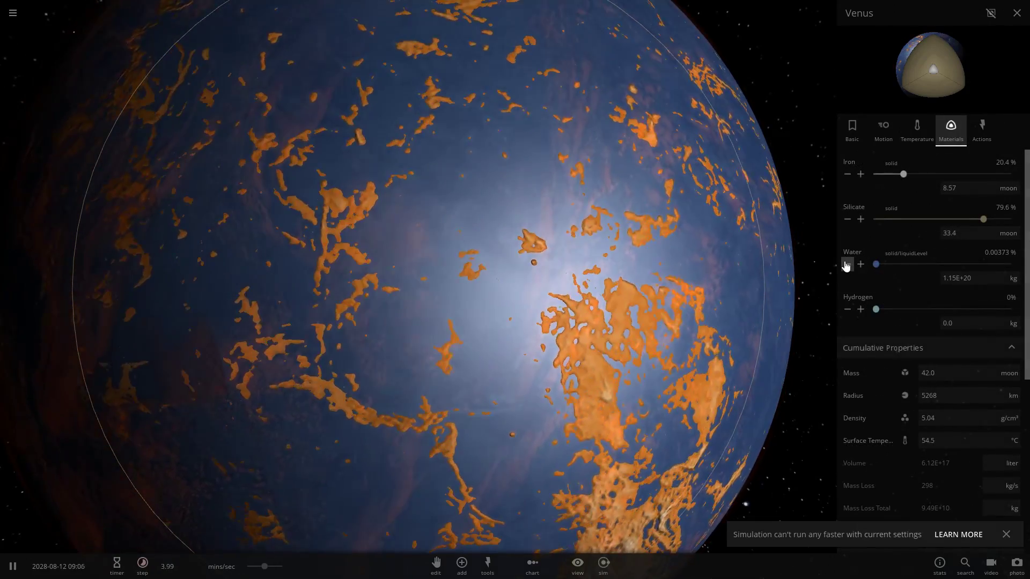
{"action": "scroll", "coordinate": [616, 298], "scroll_direction": "down", "scroll_amount": 5}
{"action": "scroll", "coordinate": [575, 202], "scroll_direction": "up", "scroll_amount": 2}
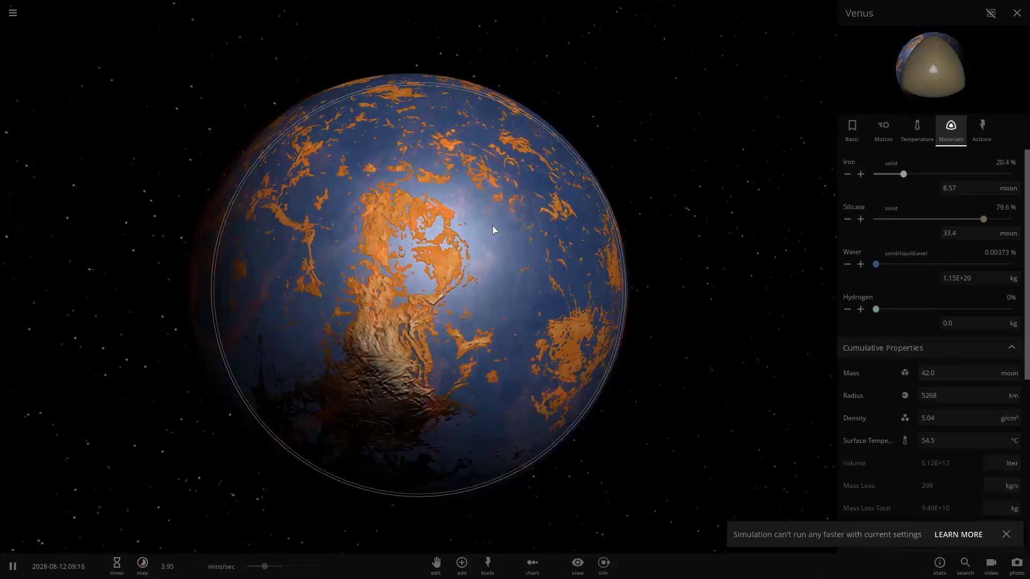
{"action": "left_click_drag", "start_coordinate": [492, 230], "coordinate": [493, 262]}
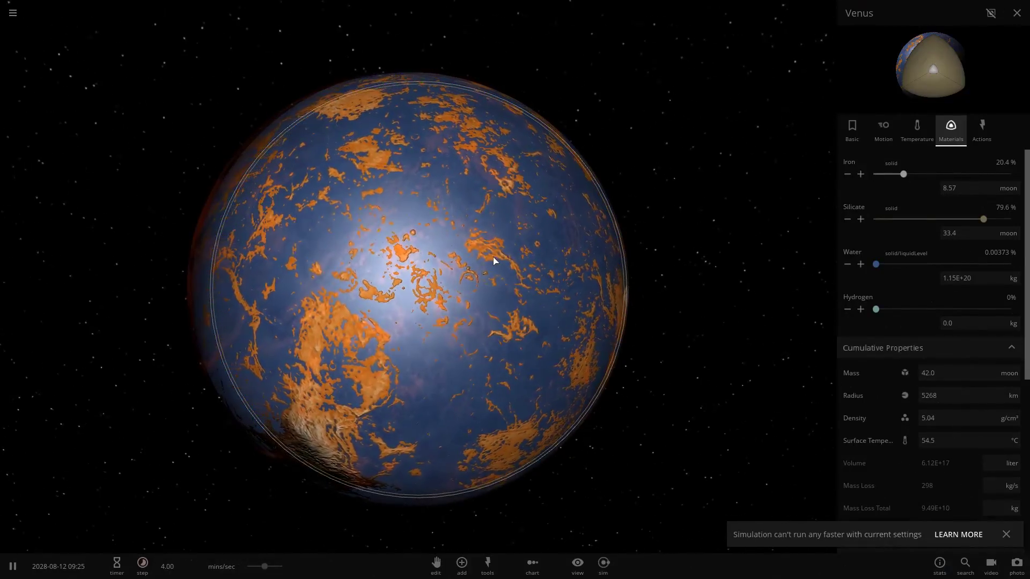
Step: Pause the simulation and review Venus's temperature, material composition and Earth comparison values
{"action": "key", "text": "space"}
{"action": "left_click", "coordinate": [693, 264]}
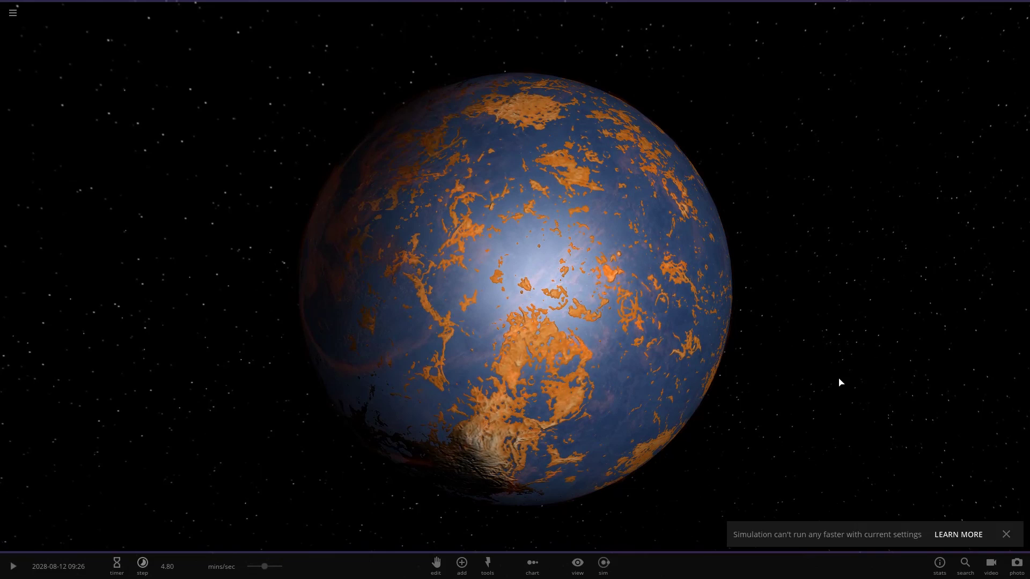
{"action": "left_click", "coordinate": [591, 294]}
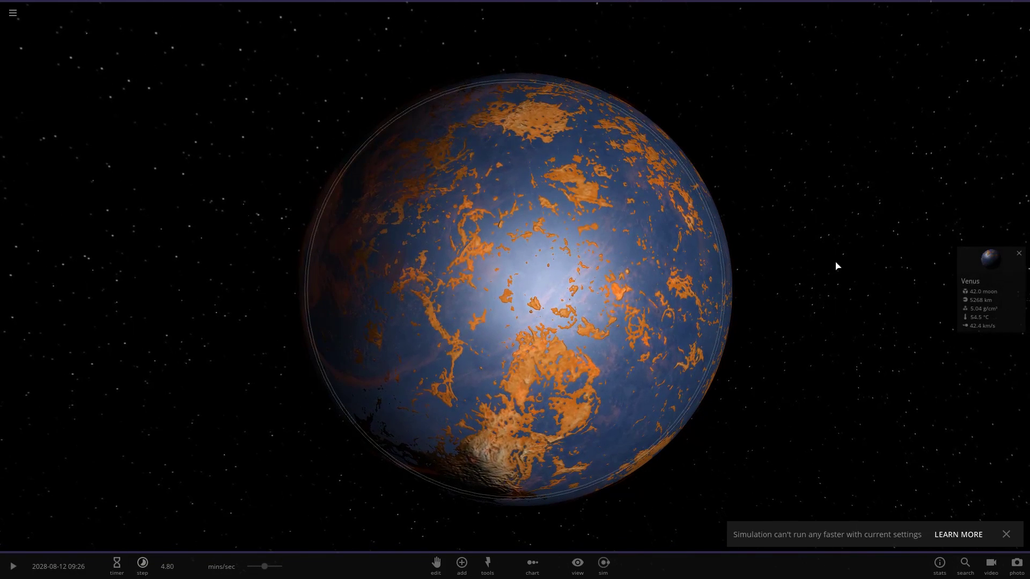
{"action": "left_click", "coordinate": [995, 311]}
{"action": "left_click", "coordinate": [918, 131]}
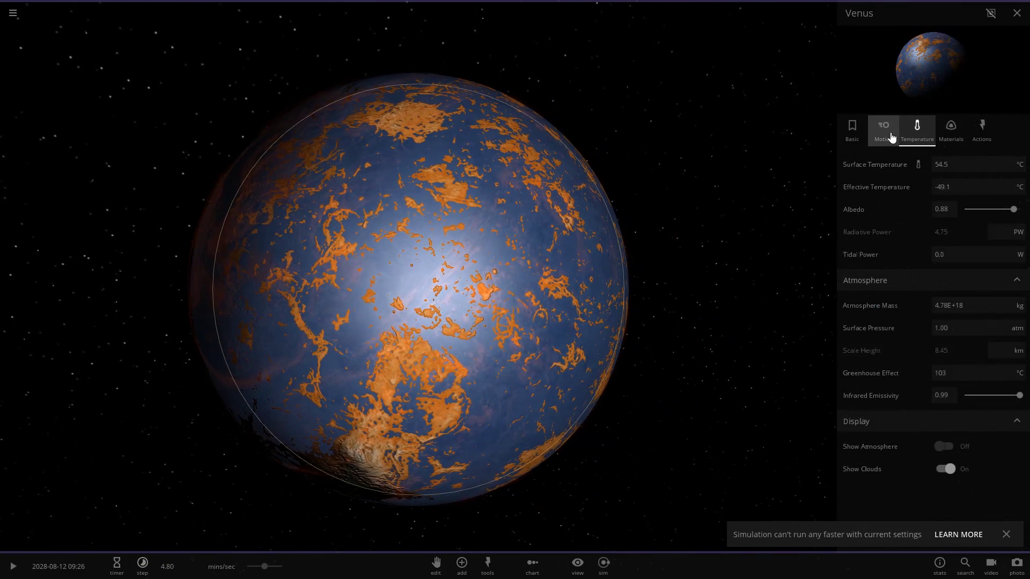
{"action": "left_click", "coordinate": [949, 138]}
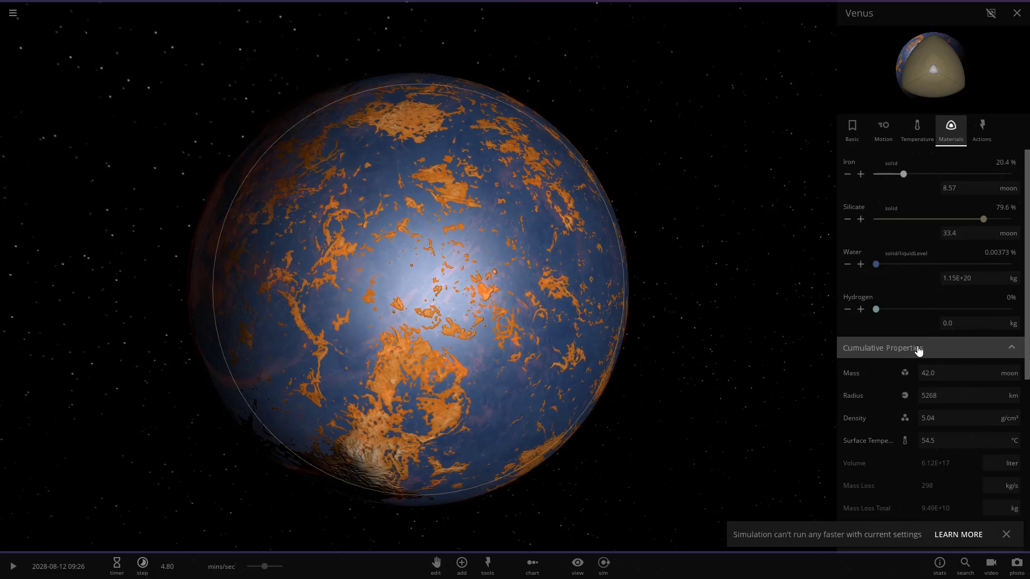
{"action": "scroll", "coordinate": [908, 368], "scroll_direction": "down", "scroll_amount": 5}
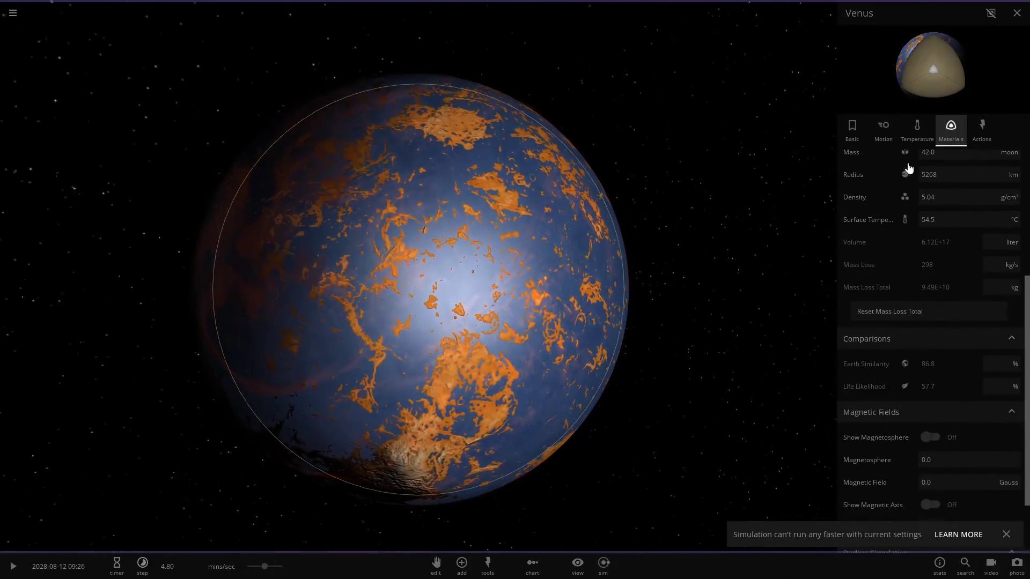
Step: Switch Venus's mass unit to Earth masses and set the mass to 1
{"action": "left_click", "coordinate": [852, 132]}
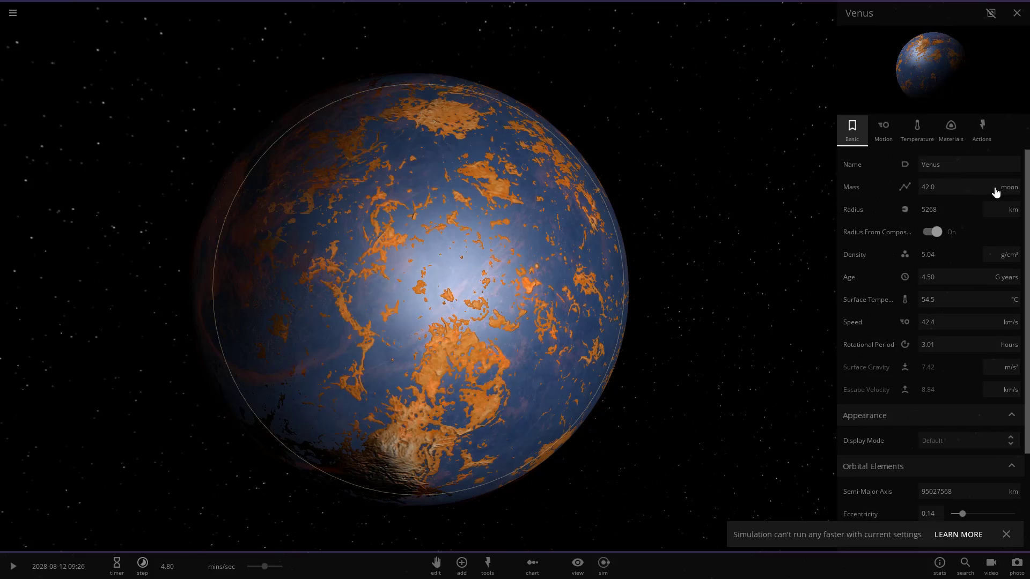
{"action": "left_click", "coordinate": [1008, 172]}
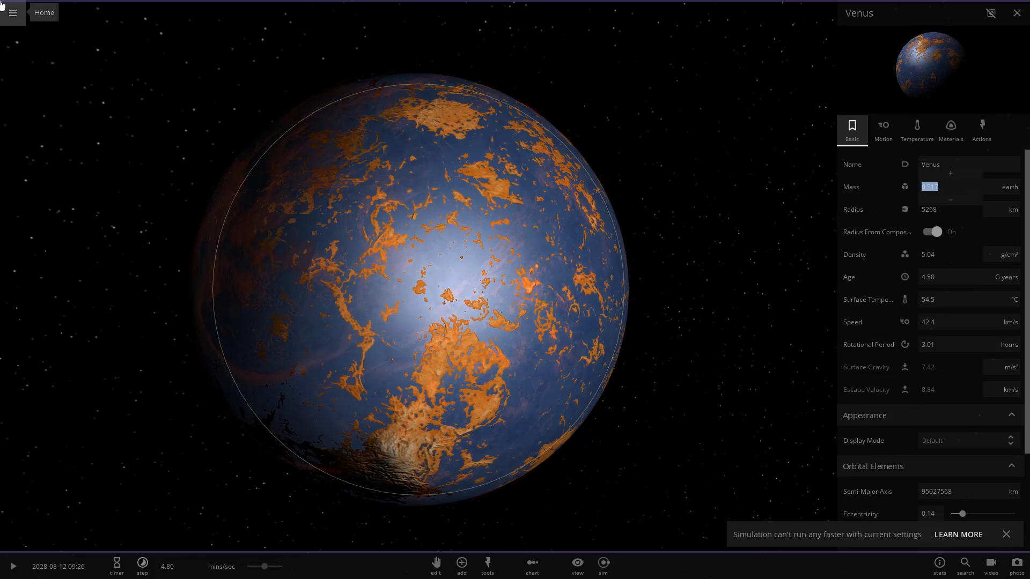
{"action": "type", "text": "1"}
{"action": "key", "text": "Return"}
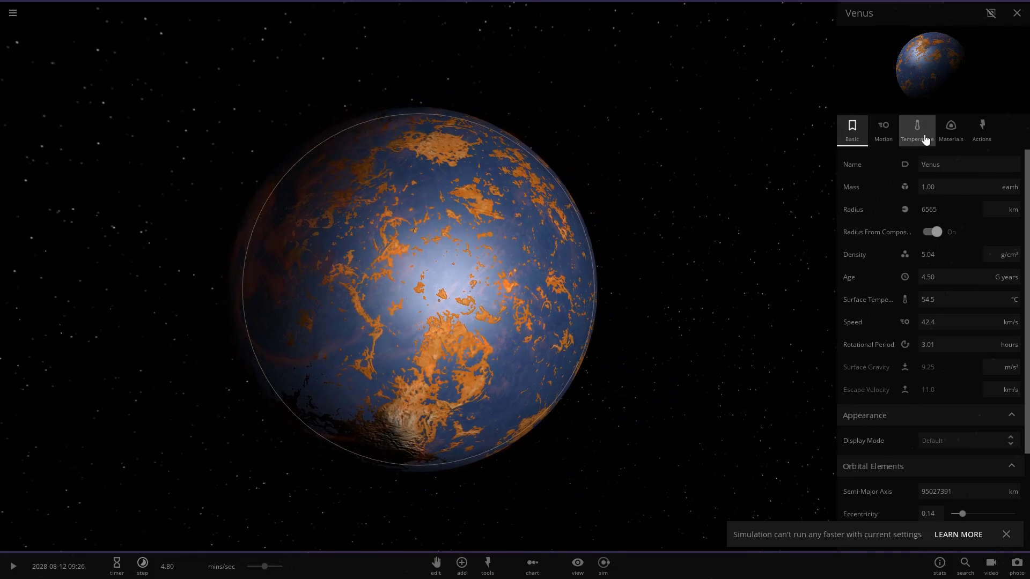
Step: Resume the simulation and review Venus's comparison, motion and temperature properties as the planet evolves
{"action": "left_click", "coordinate": [919, 138]}
{"action": "left_click", "coordinate": [951, 139]}
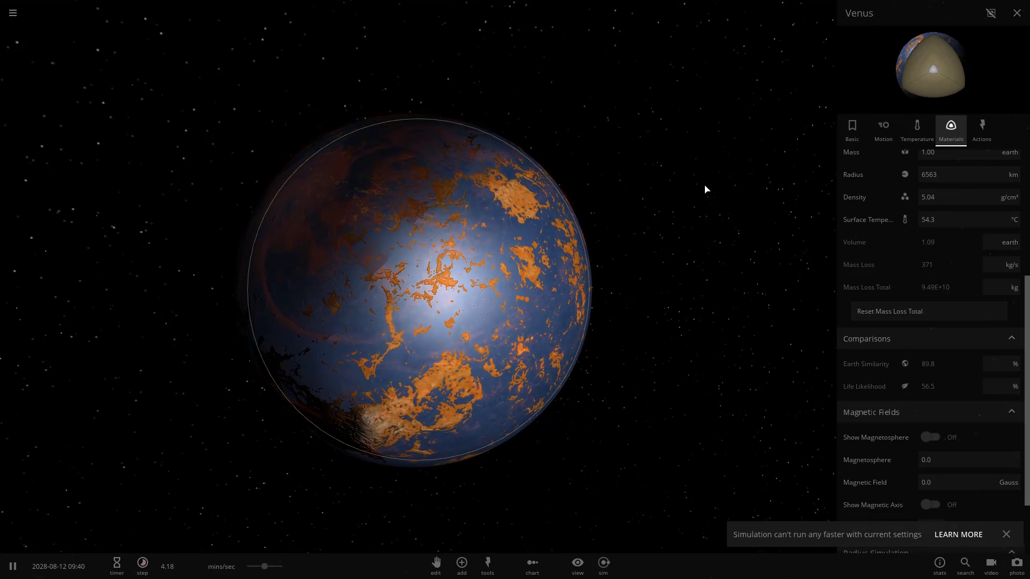
{"action": "left_click", "coordinate": [870, 132]}
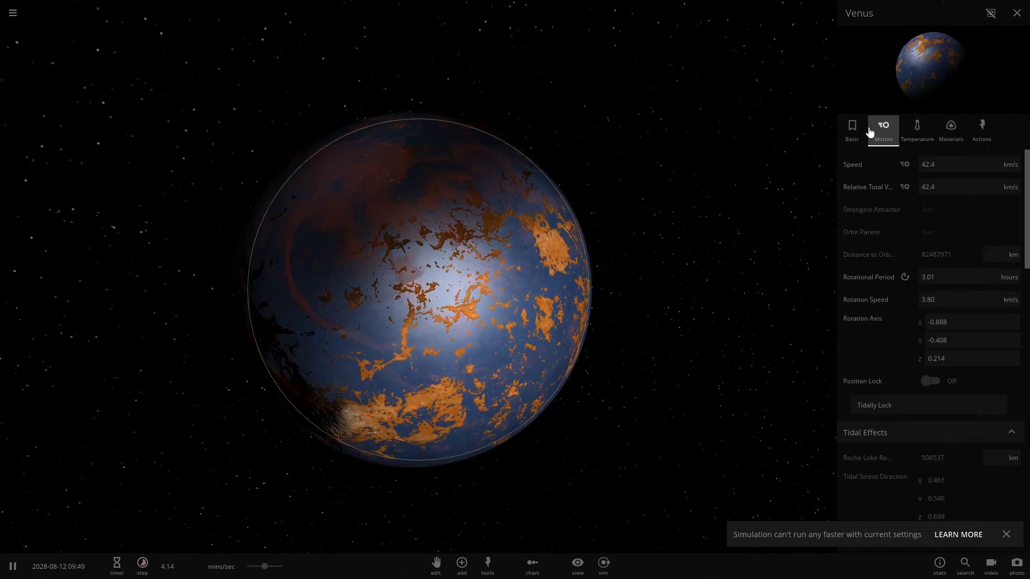
{"action": "left_click", "coordinate": [932, 136]}
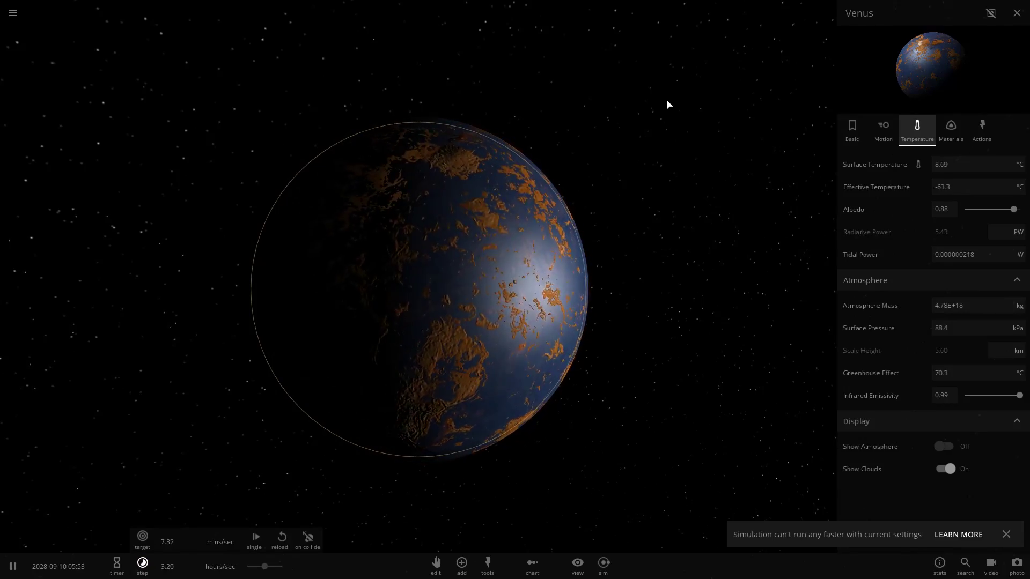
{"action": "scroll", "coordinate": [514, 115], "scroll_direction": "up", "scroll_amount": 3}
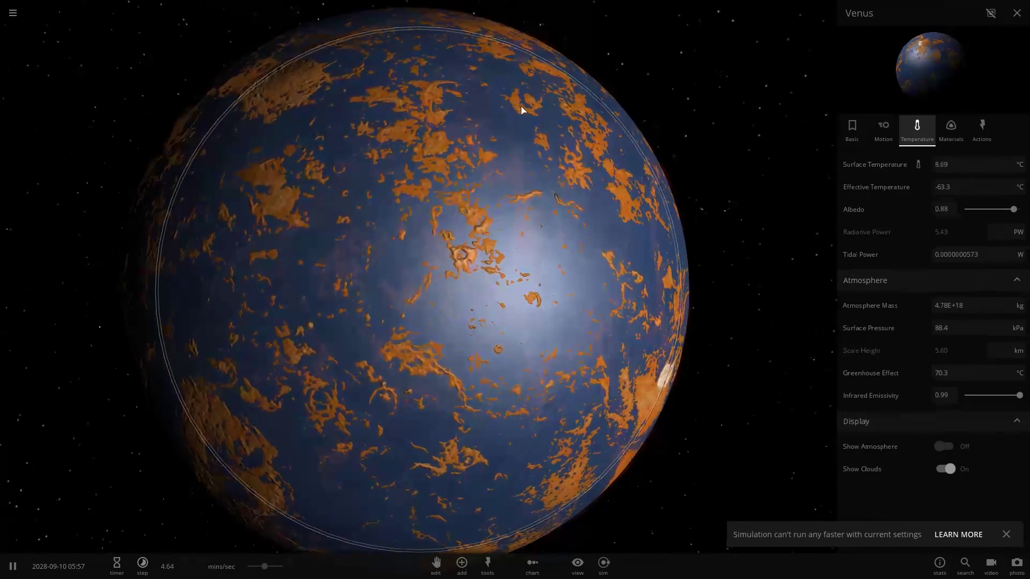
Step: Pause the simulation and check Venus's Earth similarity and life likelihood against its surface
{"action": "key", "text": "space"}
{"action": "scroll", "coordinate": [697, 101], "scroll_direction": "down", "scroll_amount": 3}
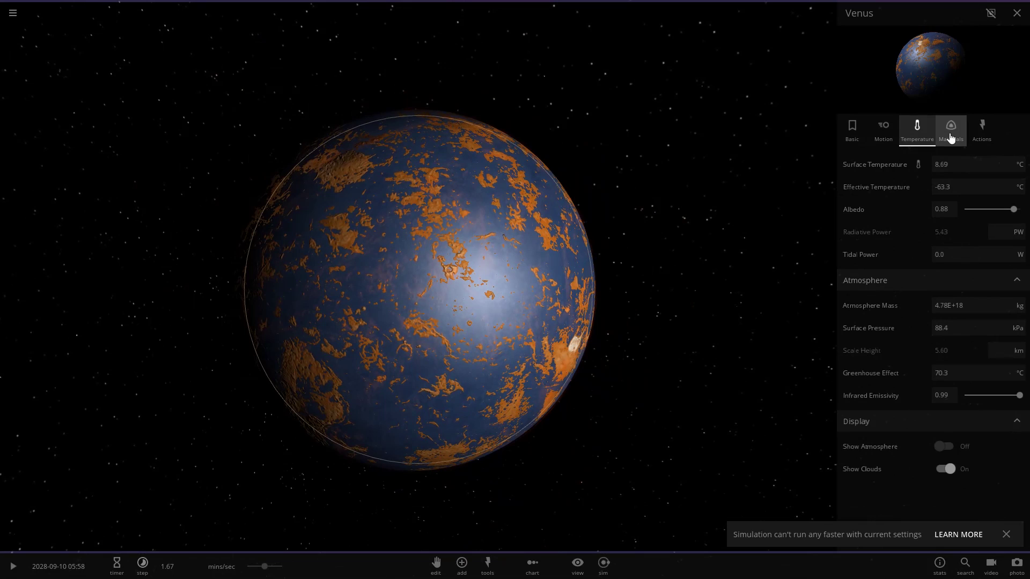
{"action": "left_click", "coordinate": [951, 128]}
{"action": "scroll", "coordinate": [970, 253], "scroll_direction": "down", "scroll_amount": 2}
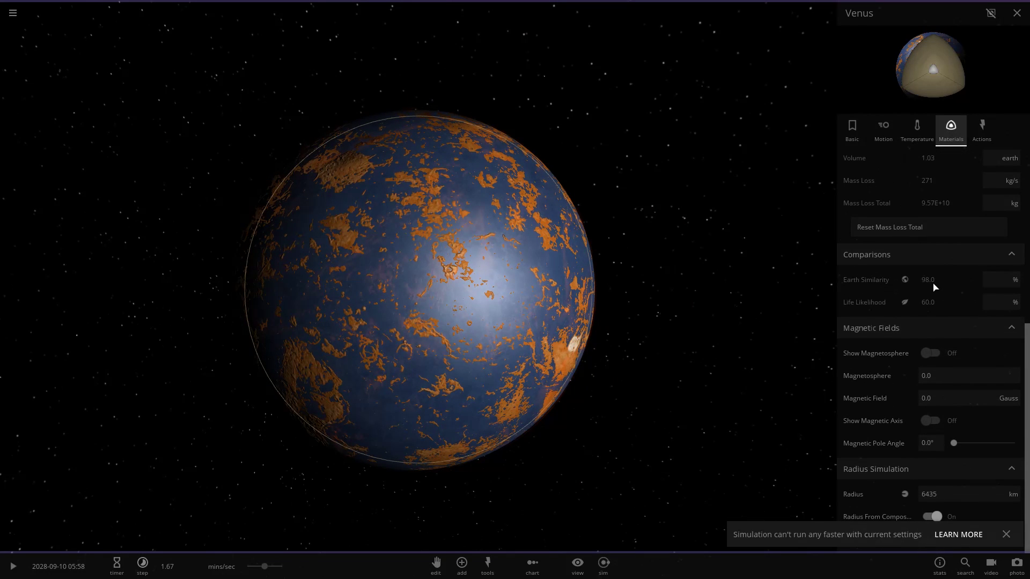
{"action": "scroll", "coordinate": [419, 289], "scroll_direction": "up", "scroll_amount": 3}
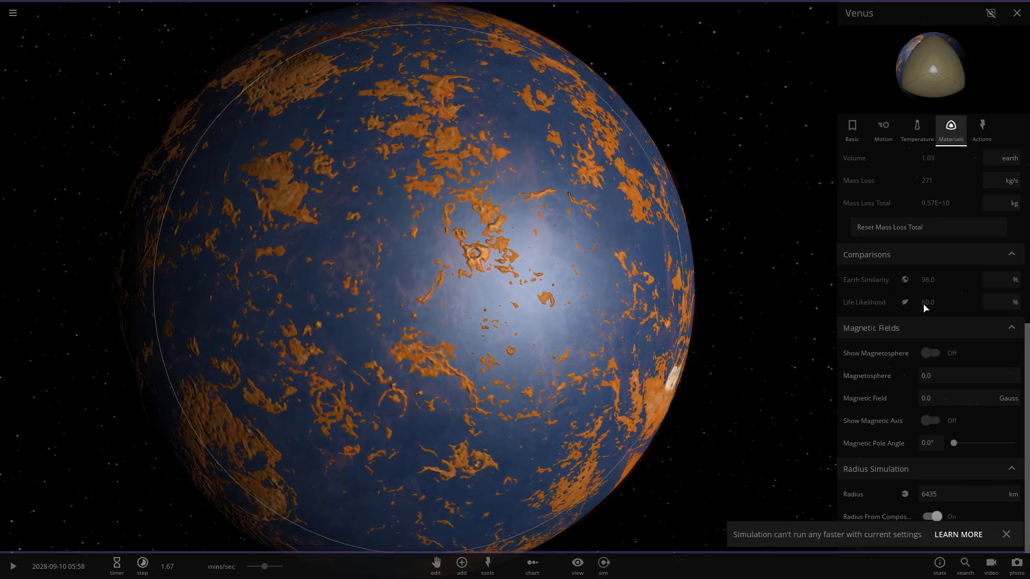
{"action": "scroll", "coordinate": [690, 253], "scroll_direction": "down", "scroll_amount": 3}
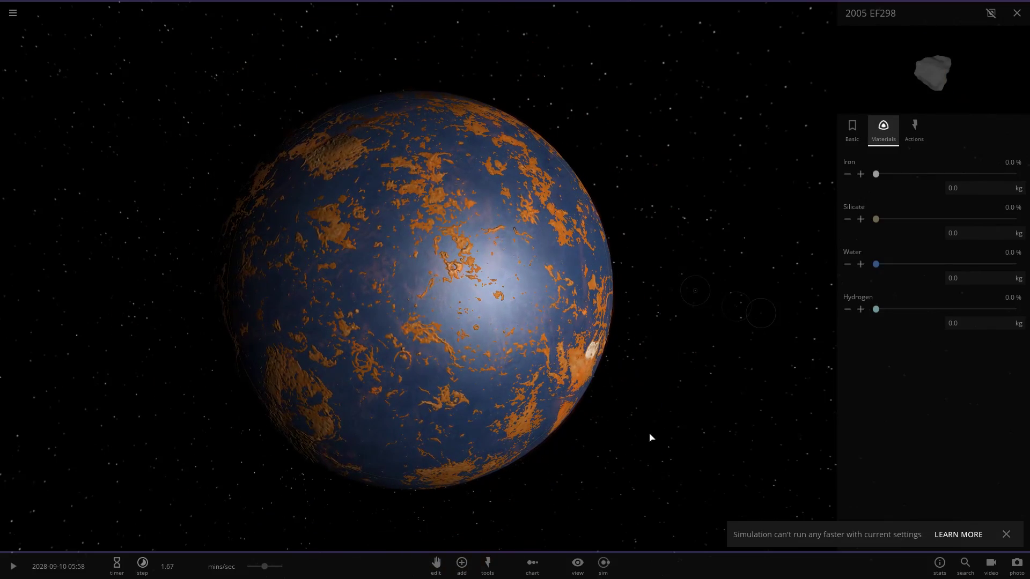
Step: Close the 2005 EF298 properties, dismiss the simulation speed notice and view Venus's surface from several distances
{"action": "key", "text": "Escape"}
{"action": "key", "text": "Escape"}
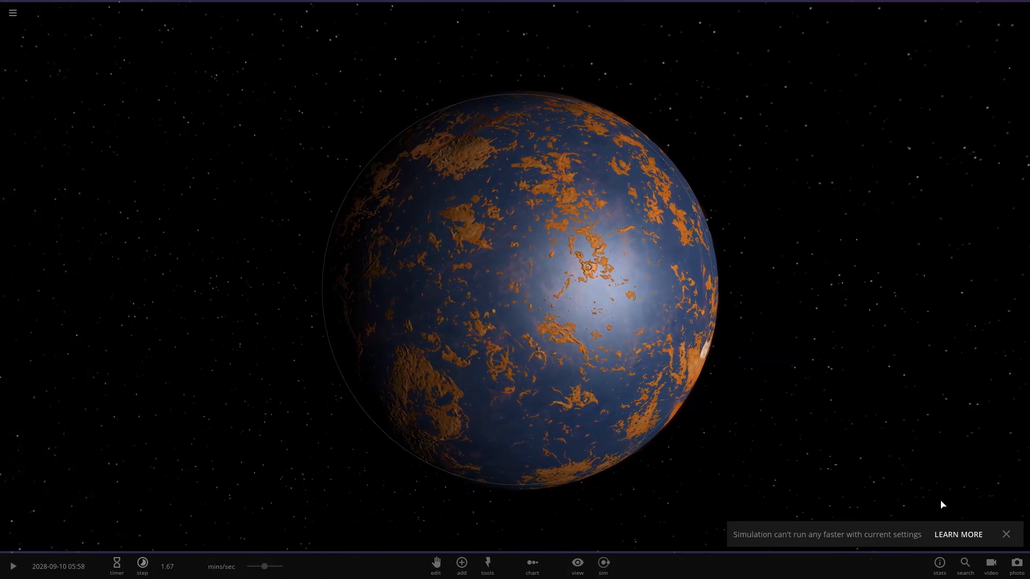
{"action": "left_click", "coordinate": [1005, 534]}
{"action": "scroll", "coordinate": [805, 409], "scroll_direction": "down", "scroll_amount": 3}
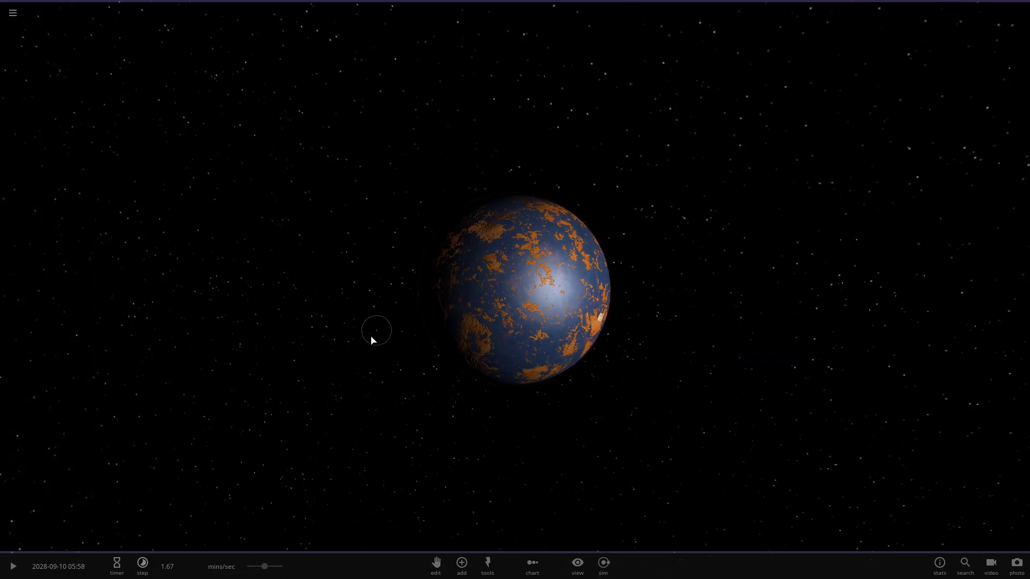
{"action": "scroll", "coordinate": [369, 340], "scroll_direction": "up", "scroll_amount": 2}
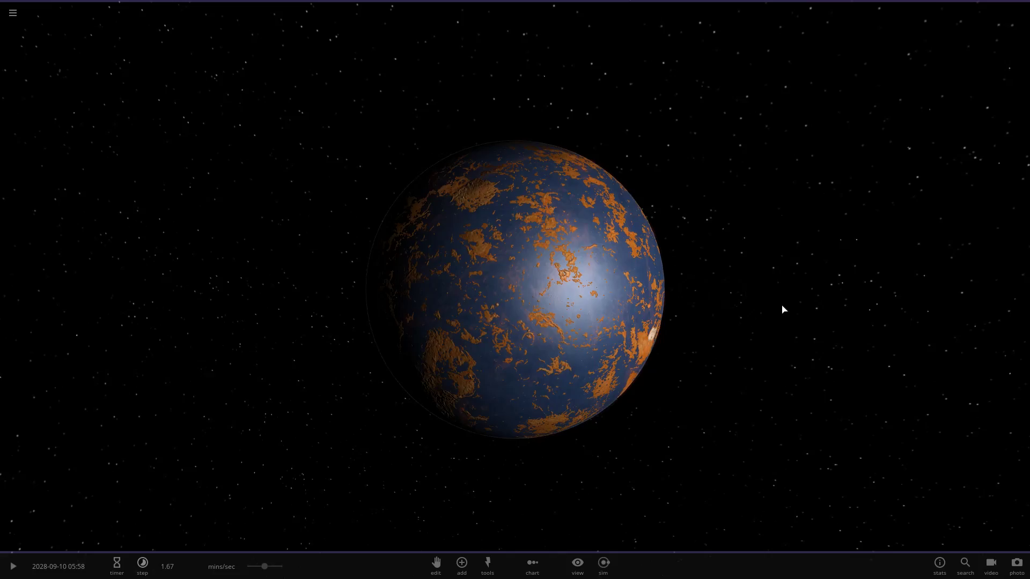
{"action": "left_click_drag", "start_coordinate": [782, 310], "coordinate": [504, 558]}
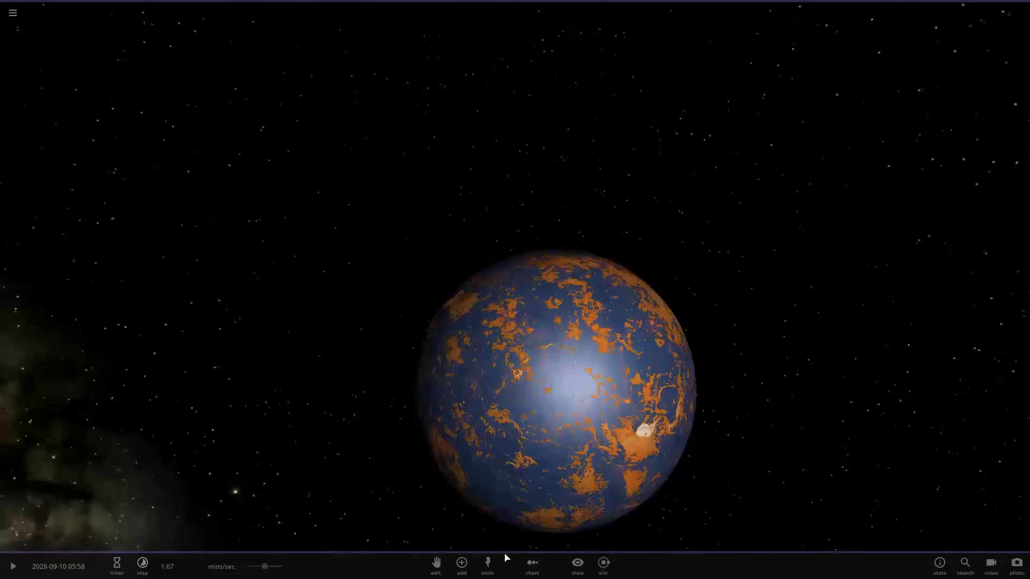
Step: Choose Io from the moons and launch it at Venus with a launch velocity of 10 km/s
{"action": "left_click", "coordinate": [461, 562]}
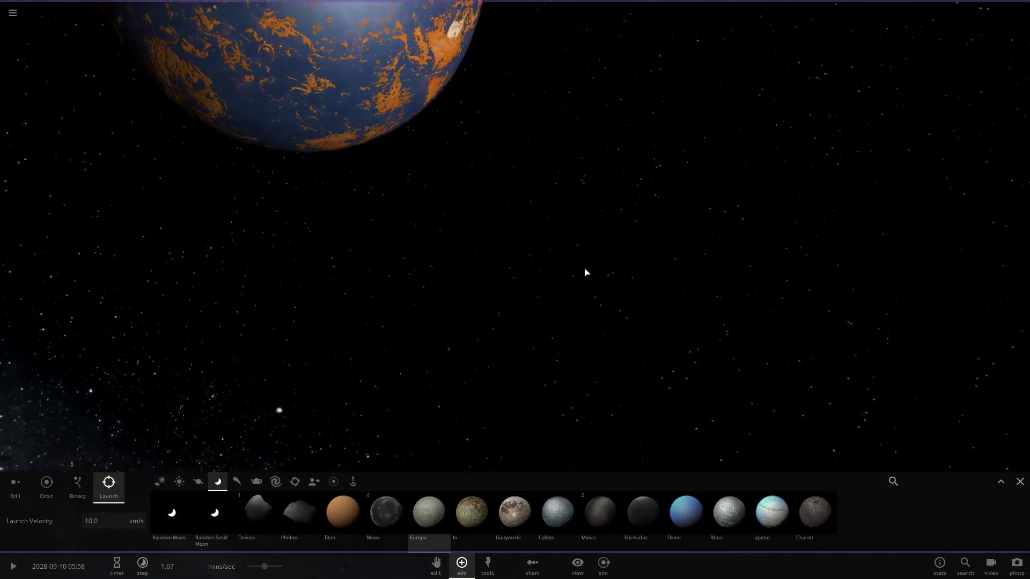
{"action": "left_click", "coordinate": [472, 513]}
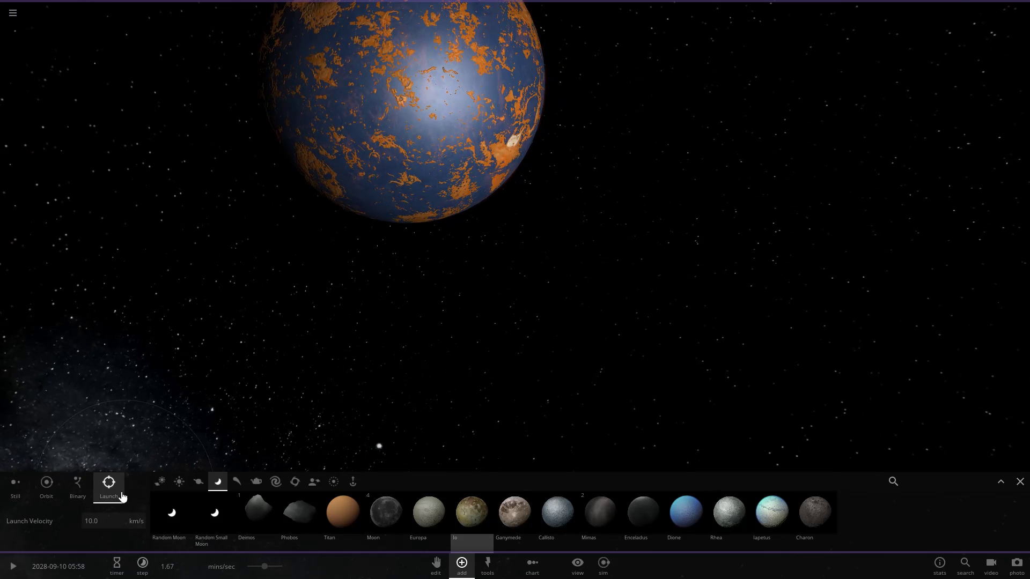
{"action": "left_click_drag", "start_coordinate": [378, 375], "coordinate": [418, 333]}
{"action": "scroll", "coordinate": [446, 343], "scroll_direction": "down", "scroll_amount": 5}
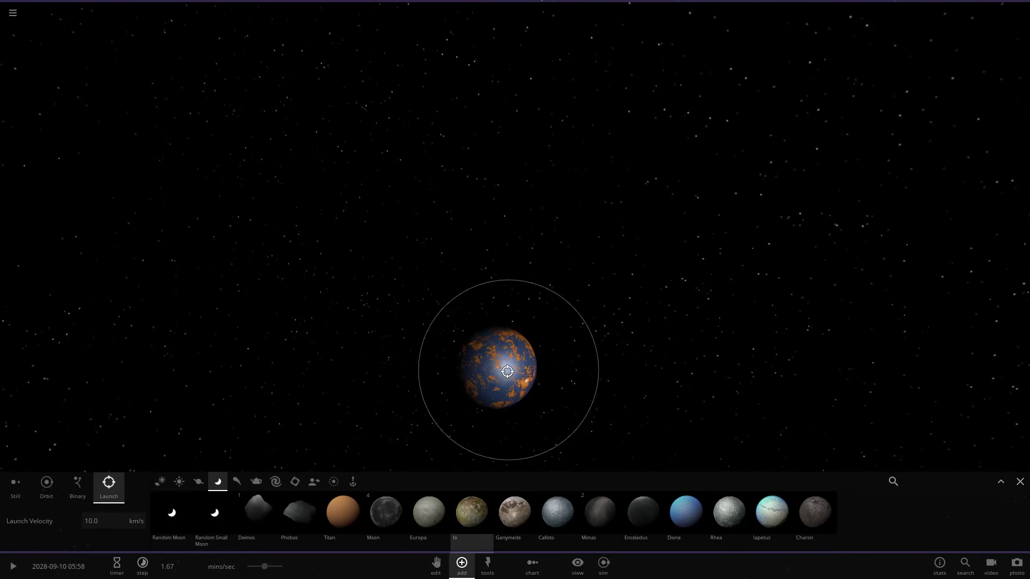
{"action": "left_click", "coordinate": [496, 379]}
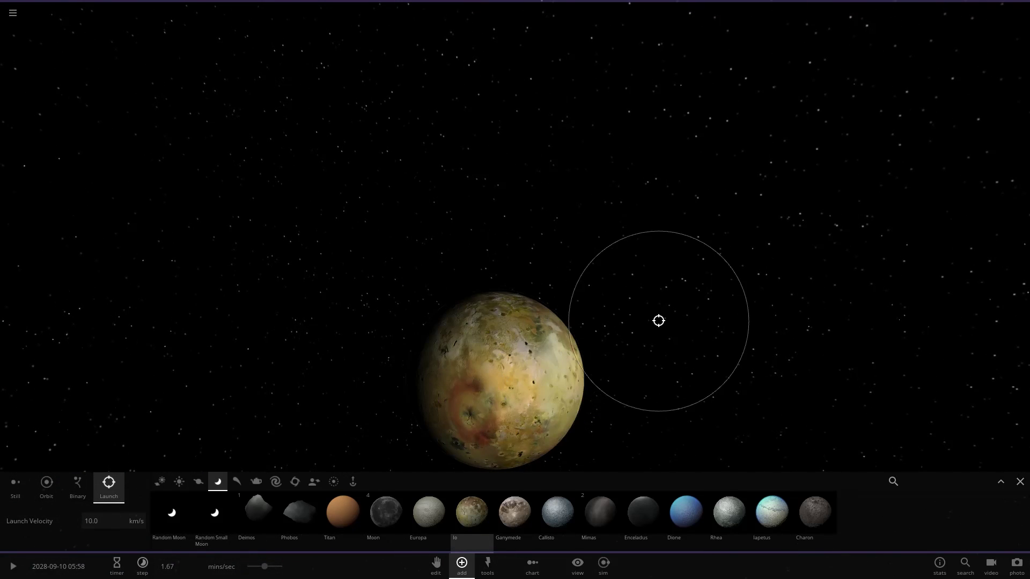
Step: Leave object placement, run the simulation with an increased timestep to follow Io near Venus, and pause it
{"action": "key", "text": "Escape"}
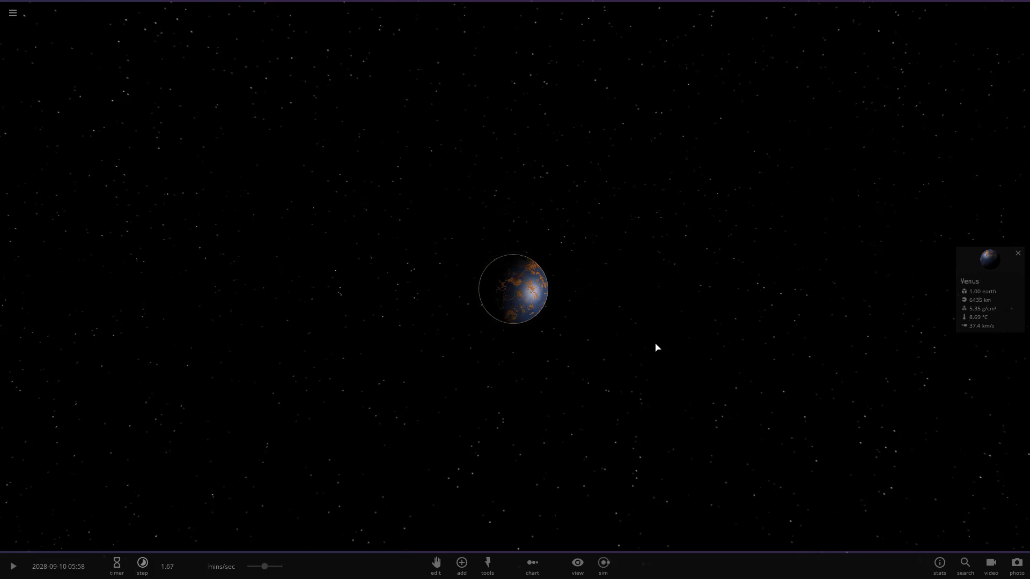
{"action": "key", "text": "space"}
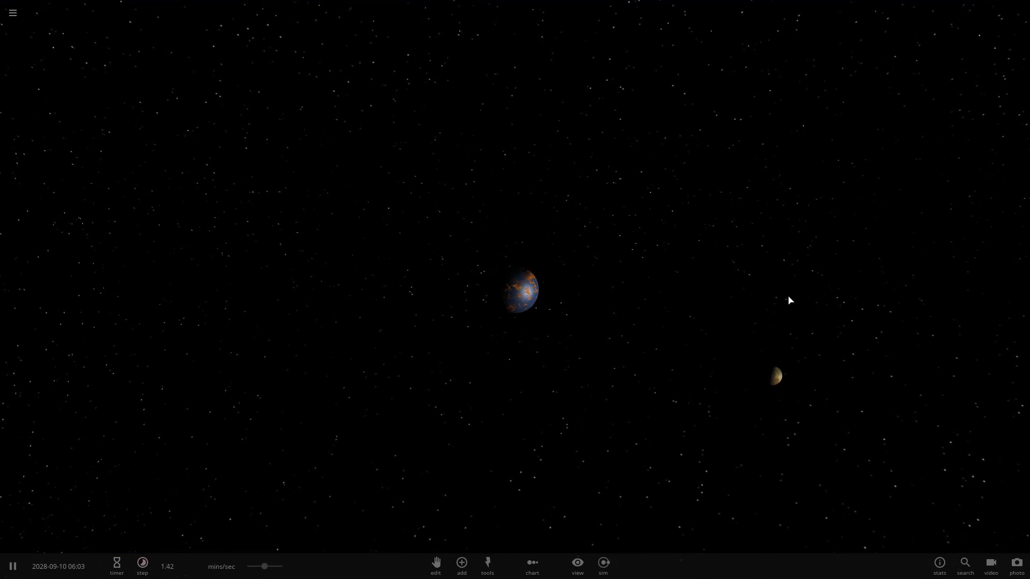
{"action": "key", "text": "period"}
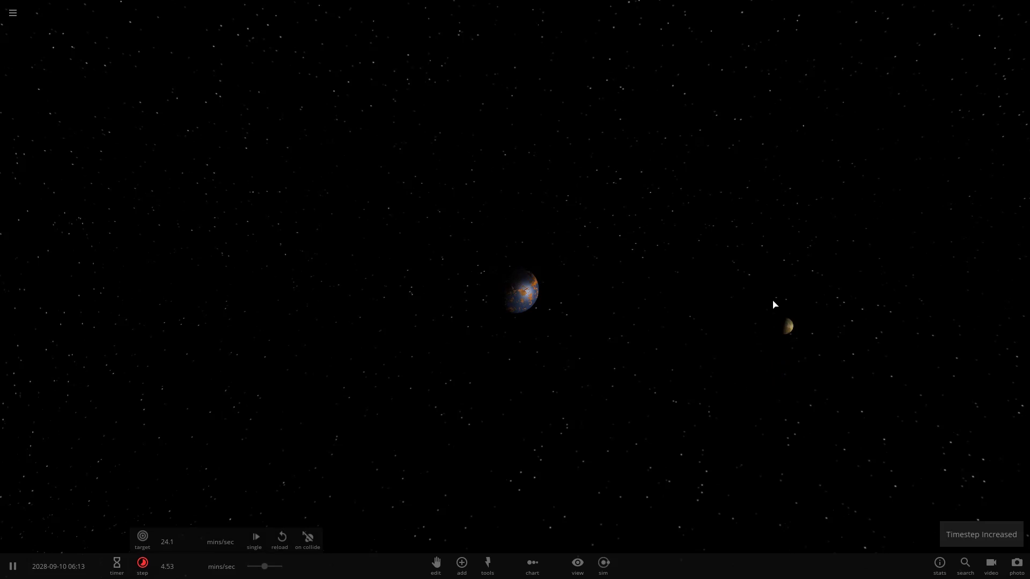
{"action": "key", "text": "space"}
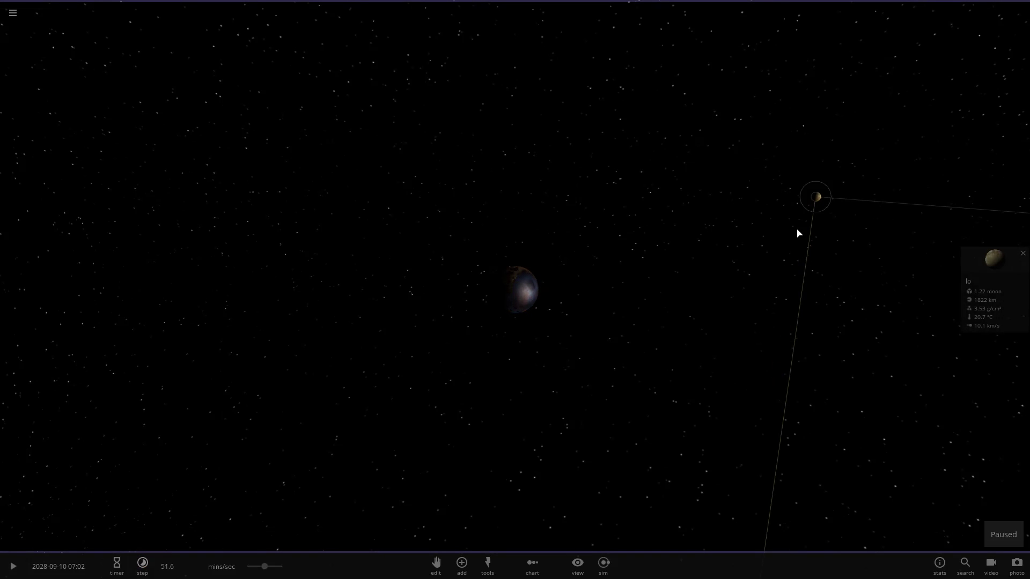
Step: Launch another Io straight at Venus from close range, run the simulation until it strikes, and pause
{"action": "left_click", "coordinate": [461, 564]}
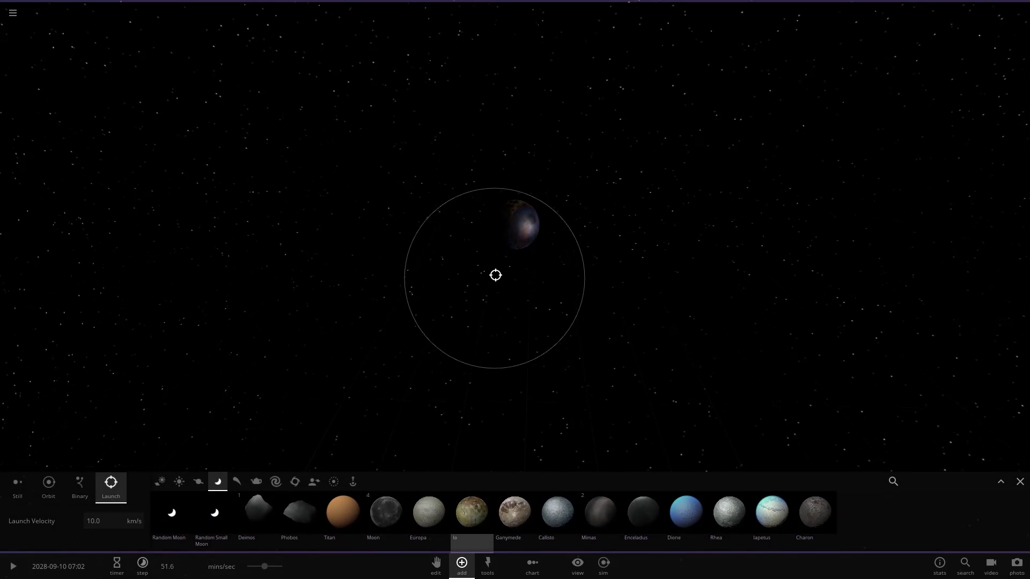
{"action": "scroll", "coordinate": [506, 269], "scroll_direction": "up", "scroll_amount": 5}
{"action": "left_click_drag", "start_coordinate": [593, 228], "coordinate": [593, 252]}
{"action": "scroll", "coordinate": [594, 253], "scroll_direction": "down", "scroll_amount": 2}
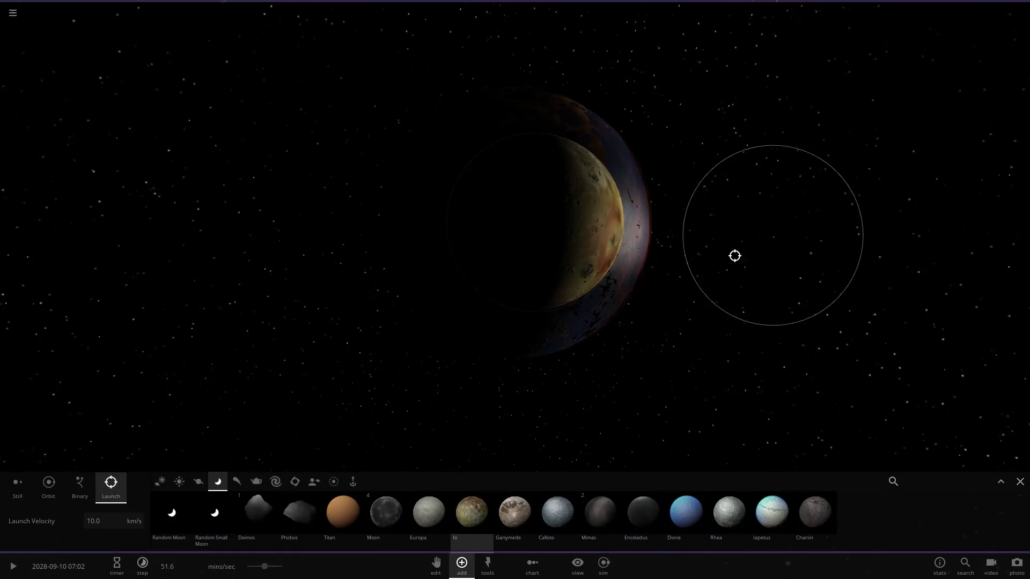
{"action": "left_click_drag", "start_coordinate": [735, 256], "coordinate": [671, 280]}
{"action": "key", "text": "space"}
{"action": "key", "text": "space"}
{"action": "key", "text": "Escape"}
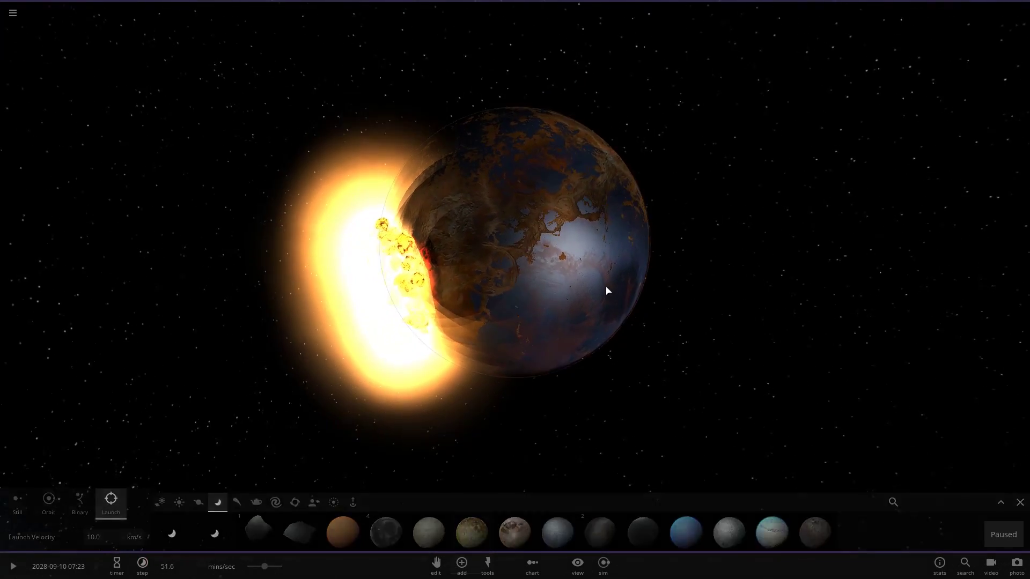
Step: Resume the simulation with a reduced timestep and watch the Io impact spread across Venus
{"action": "left_click_drag", "start_coordinate": [606, 291], "coordinate": [505, 315]}
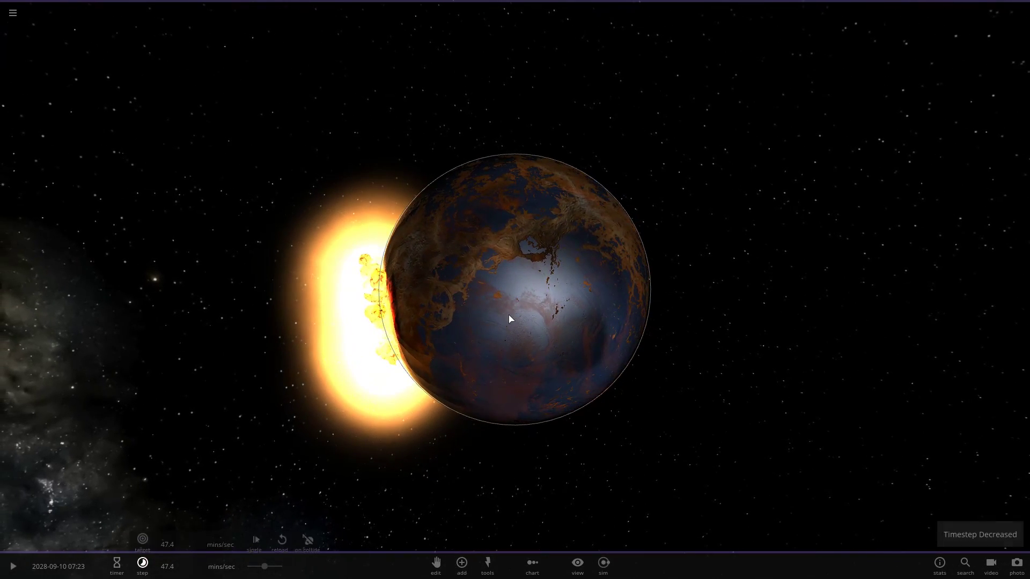
{"action": "key", "text": "space"}
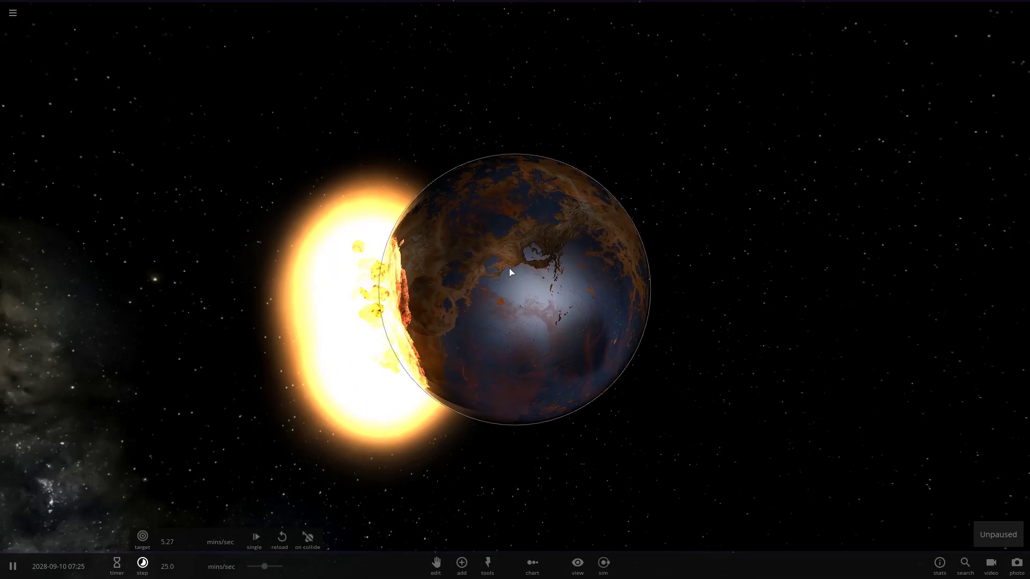
{"action": "scroll", "coordinate": [524, 286], "scroll_direction": "down", "scroll_amount": 3}
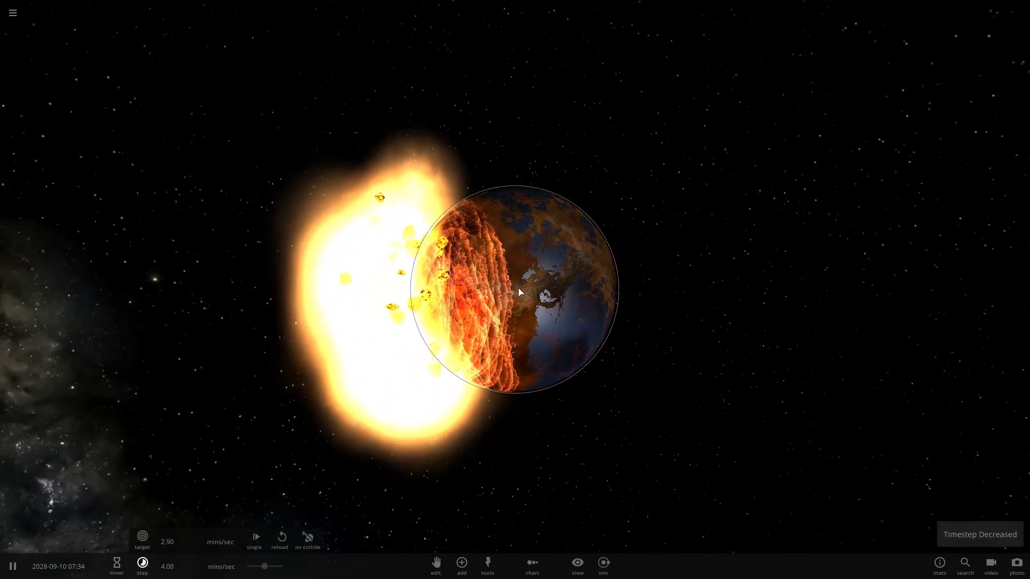
{"action": "scroll", "coordinate": [563, 322], "scroll_direction": "up", "scroll_amount": 4}
{"action": "left_click_drag", "start_coordinate": [563, 322], "coordinate": [616, 319]}
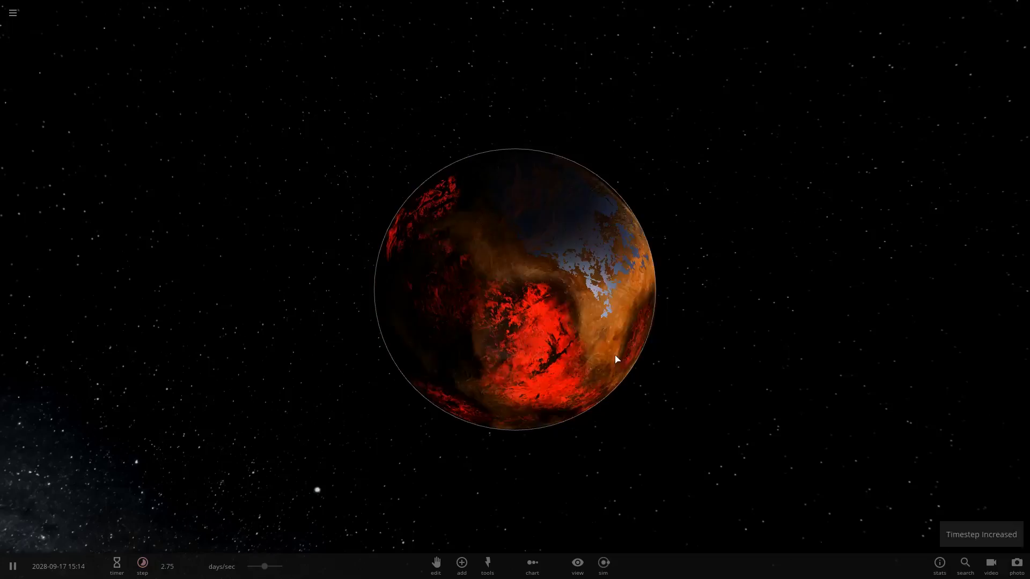
Step: Examine Venus's surface from several angles and distances as it cools after the Io impact
{"action": "left_click_drag", "start_coordinate": [615, 354], "coordinate": [470, 282]}
{"action": "scroll", "coordinate": [470, 282], "scroll_direction": "up", "scroll_amount": 4}
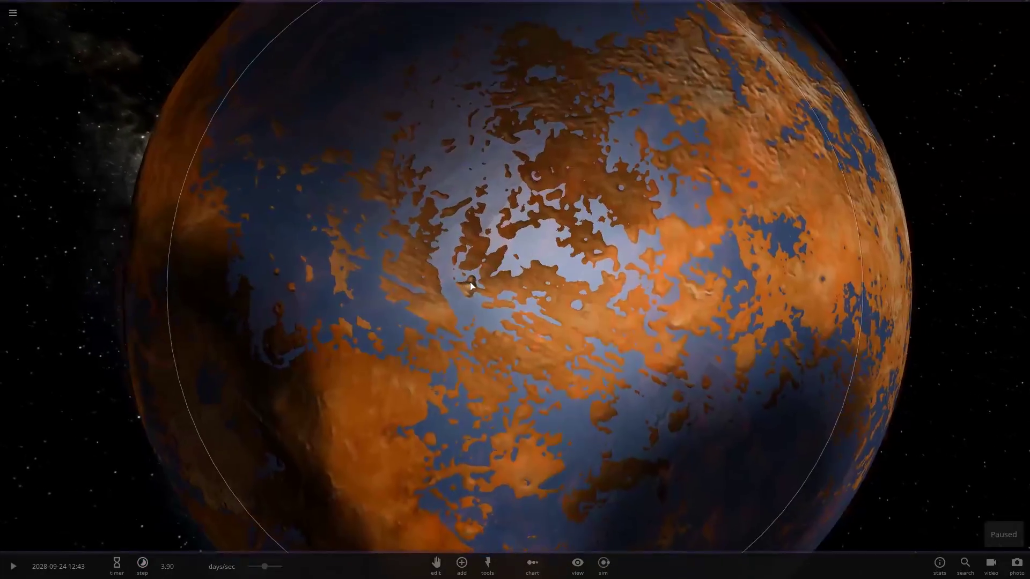
{"action": "scroll", "coordinate": [472, 286], "scroll_direction": "down", "scroll_amount": 5}
{"action": "scroll", "coordinate": [471, 287], "scroll_direction": "up", "scroll_amount": 3}
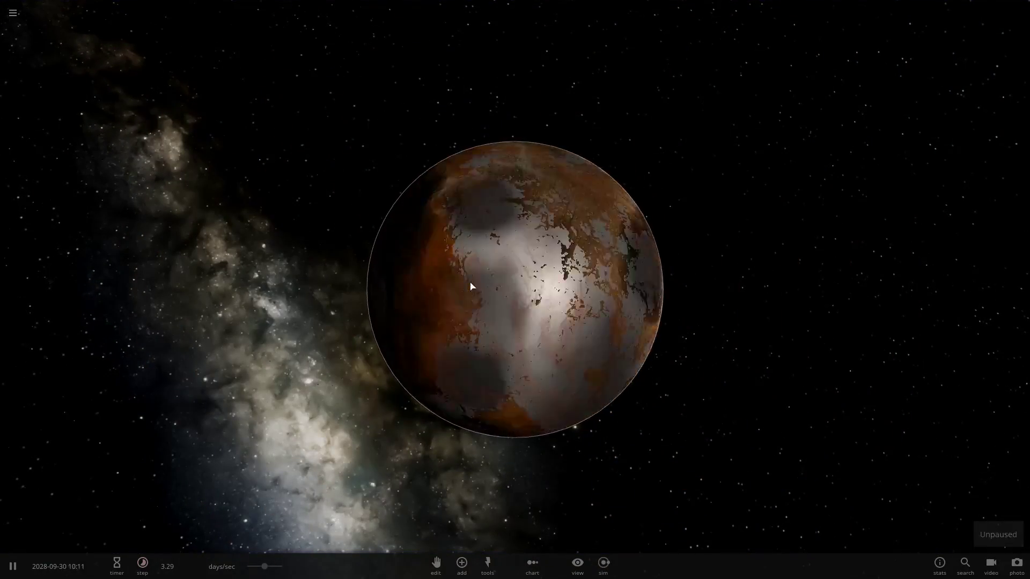
{"action": "scroll", "coordinate": [470, 285], "scroll_direction": "down", "scroll_amount": 3}
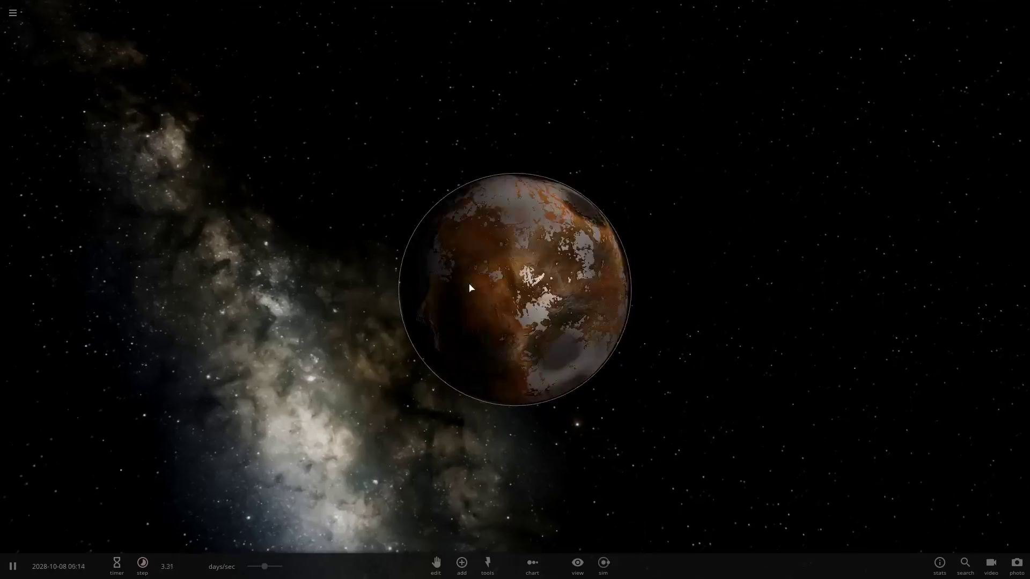
{"action": "left_click_drag", "start_coordinate": [453, 298], "coordinate": [438, 308]}
{"action": "scroll", "coordinate": [438, 307], "scroll_direction": "up", "scroll_amount": 1}
{"action": "scroll", "coordinate": [437, 311], "scroll_direction": "up", "scroll_amount": 2}
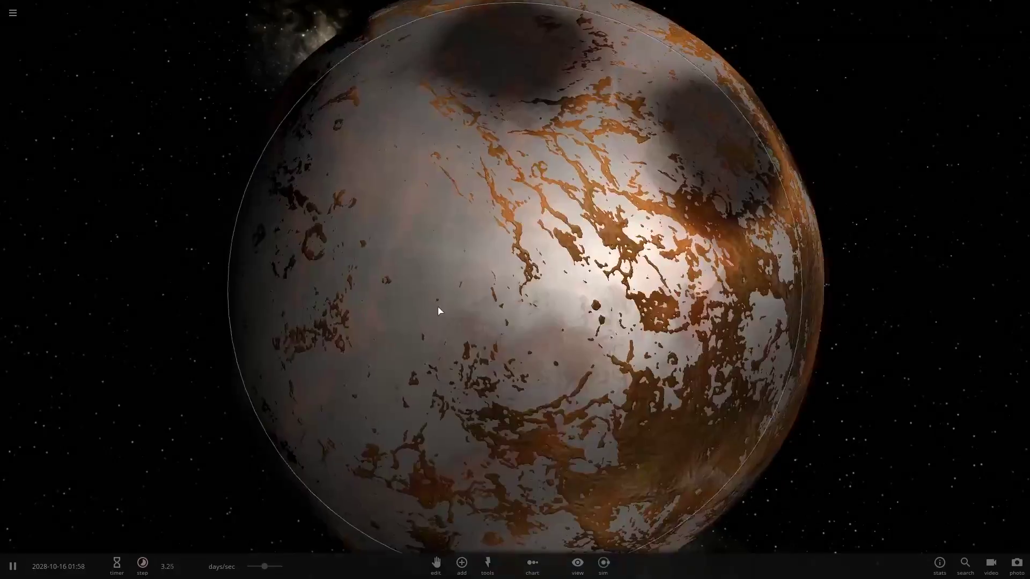
Step: Turn on the object labels and place Sirius as a still star beside the Sun, inside Mercury's orbit
{"action": "scroll", "coordinate": [490, 368], "scroll_direction": "down", "scroll_amount": 6}
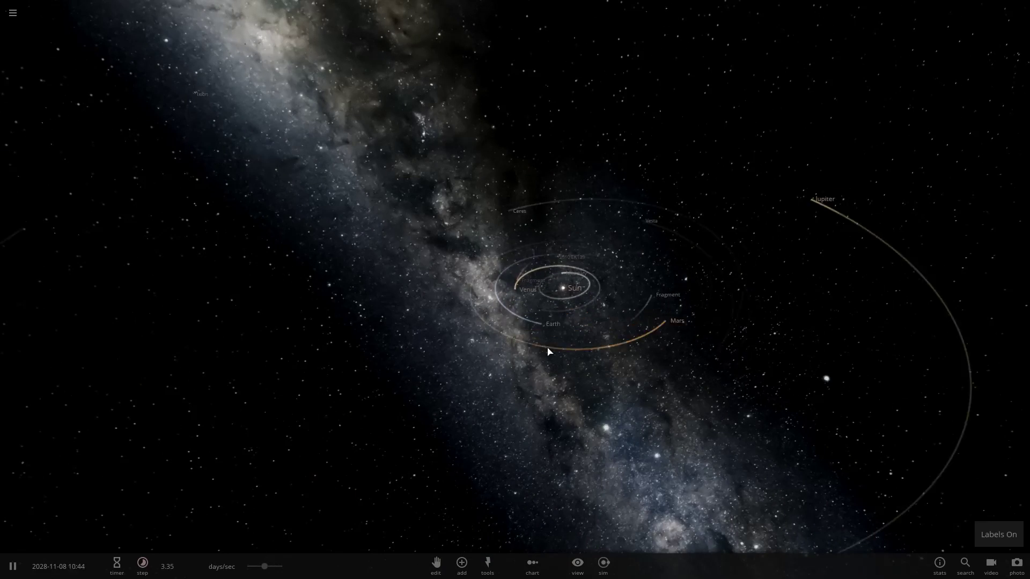
{"action": "scroll", "coordinate": [548, 347], "scroll_direction": "up", "scroll_amount": 3}
{"action": "scroll", "coordinate": [587, 409], "scroll_direction": "down", "scroll_amount": 3}
{"action": "left_click_drag", "start_coordinate": [558, 422], "coordinate": [429, 509]}
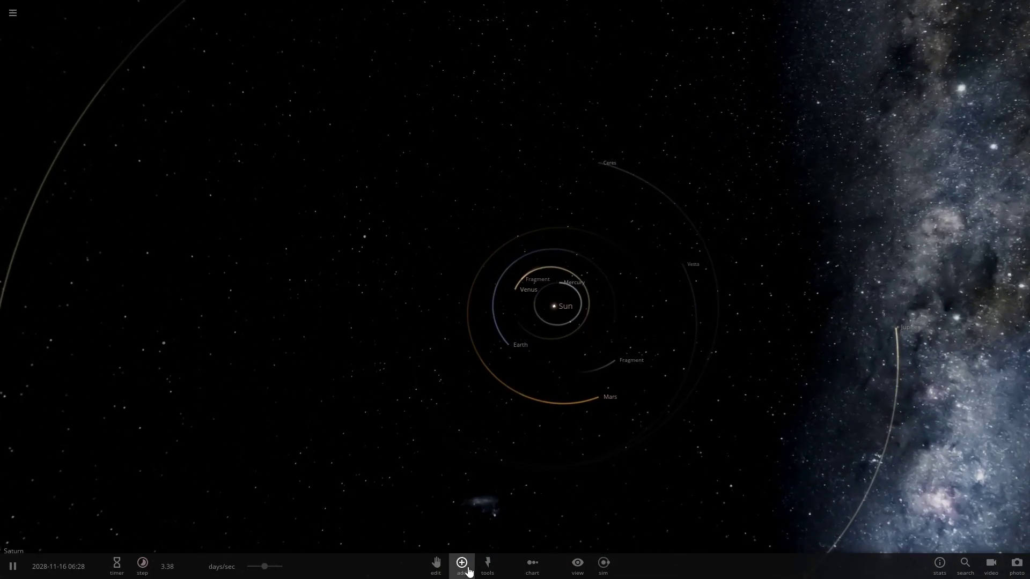
{"action": "left_click", "coordinate": [468, 572]}
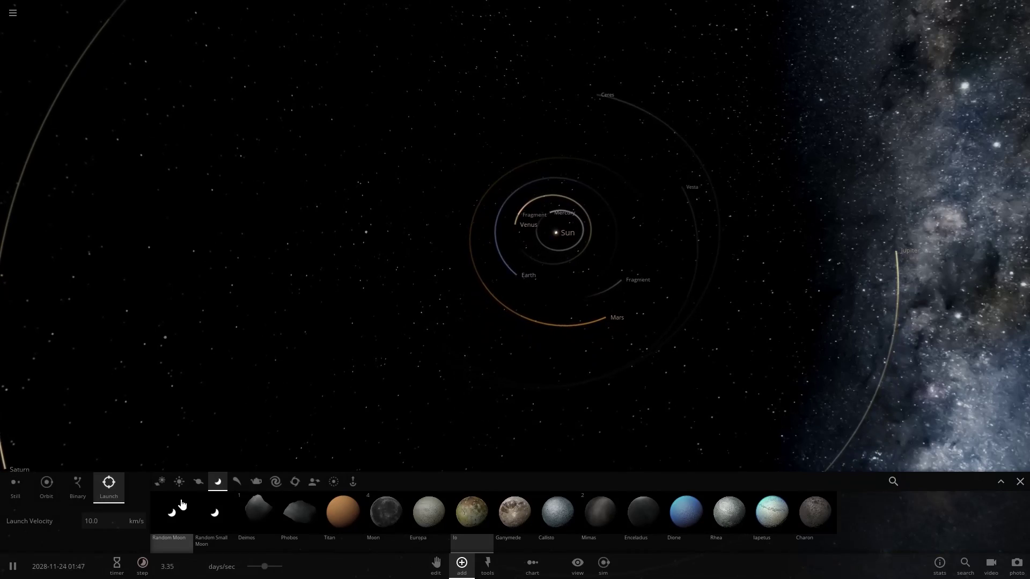
{"action": "left_click", "coordinate": [173, 482]}
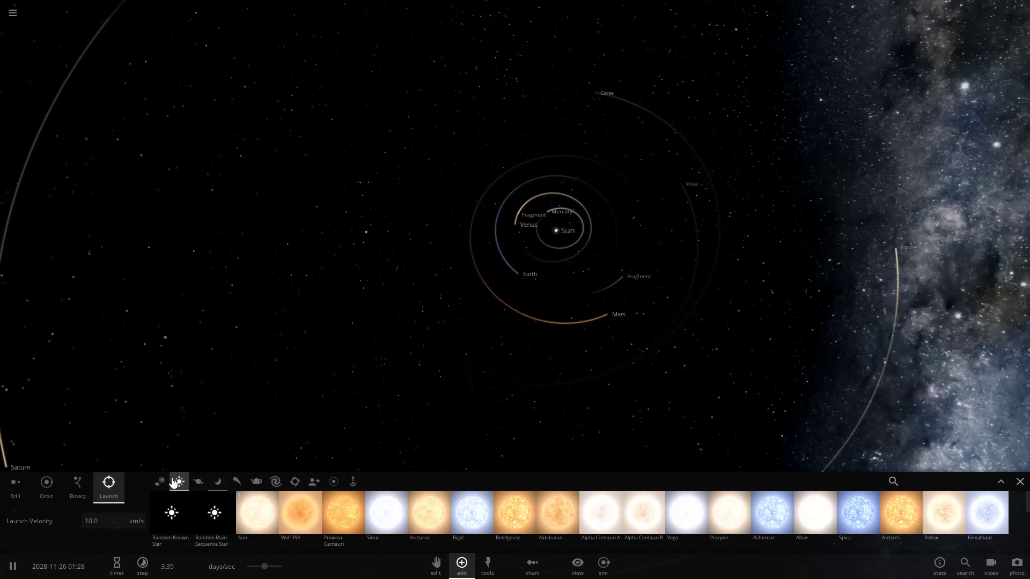
{"action": "scroll", "coordinate": [607, 111], "scroll_direction": "up", "scroll_amount": 5}
{"action": "left_click", "coordinate": [382, 522]}
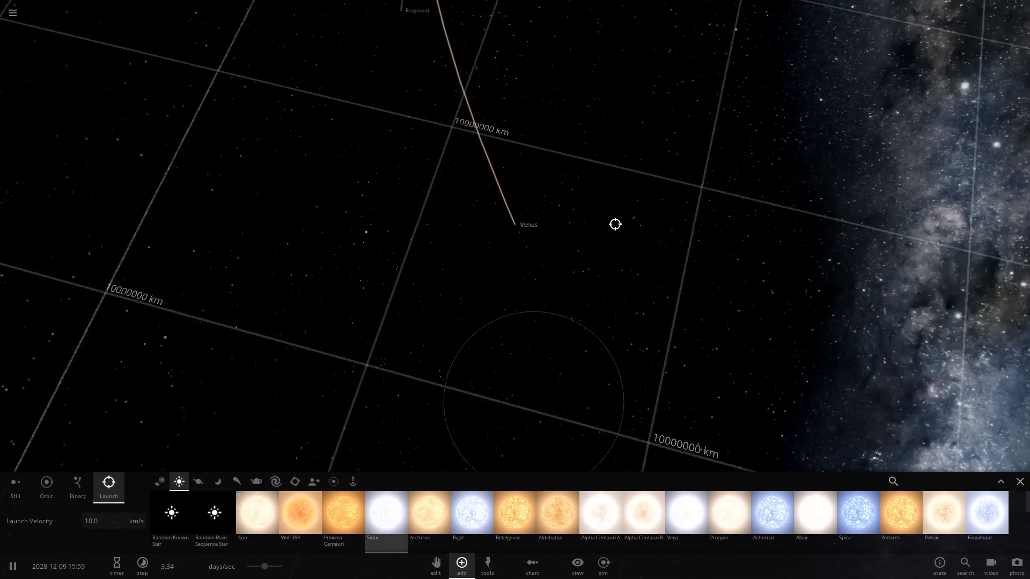
{"action": "scroll", "coordinate": [613, 223], "scroll_direction": "down", "scroll_amount": 3}
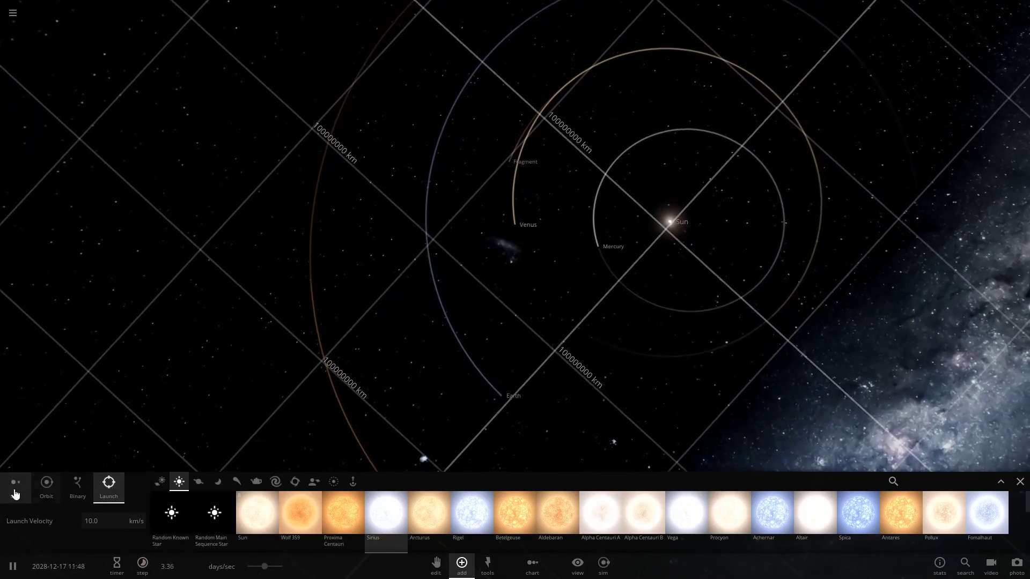
{"action": "left_click", "coordinate": [15, 485]}
{"action": "left_click", "coordinate": [665, 198]}
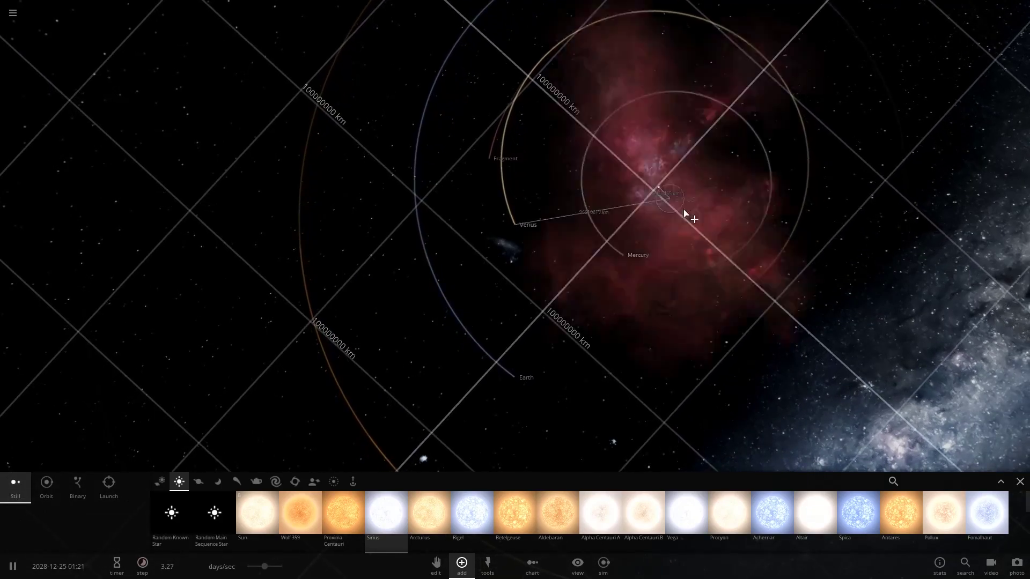
Step: Leave object placement and examine Jupiter and the outer solar system as the supernova spreads
{"action": "scroll", "coordinate": [685, 328], "scroll_direction": "down", "scroll_amount": 8}
{"action": "key", "text": "Escape"}
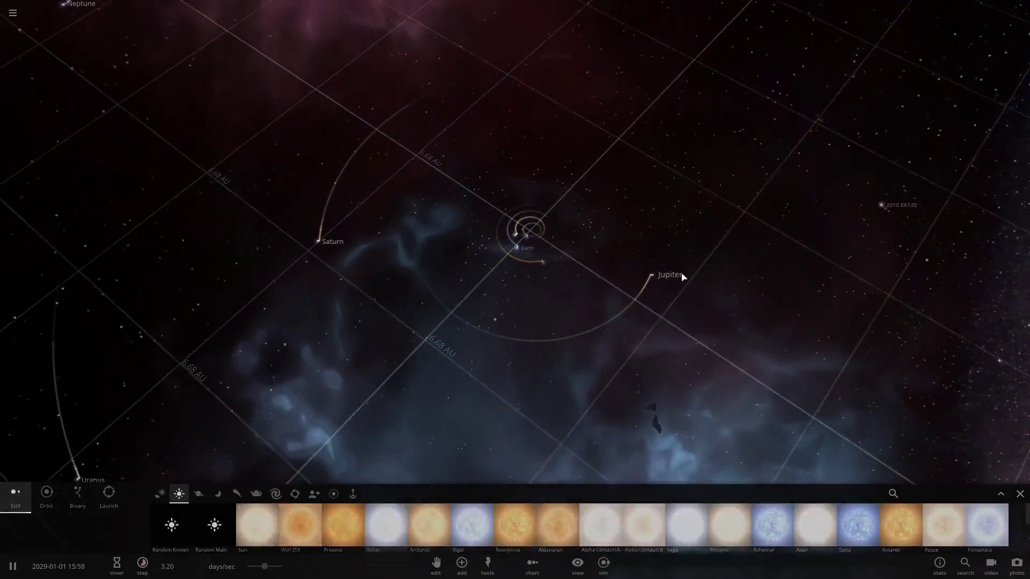
{"action": "scroll", "coordinate": [685, 262], "scroll_direction": "down", "scroll_amount": 10}
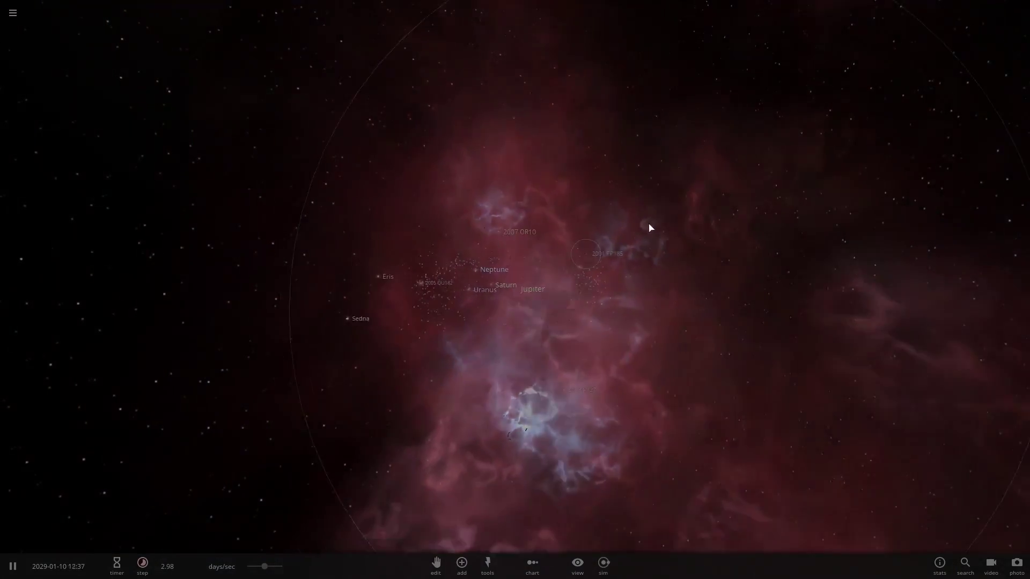
{"action": "left_click_drag", "start_coordinate": [649, 228], "coordinate": [614, 254]}
{"action": "scroll", "coordinate": [614, 254], "scroll_direction": "up", "scroll_amount": 10}
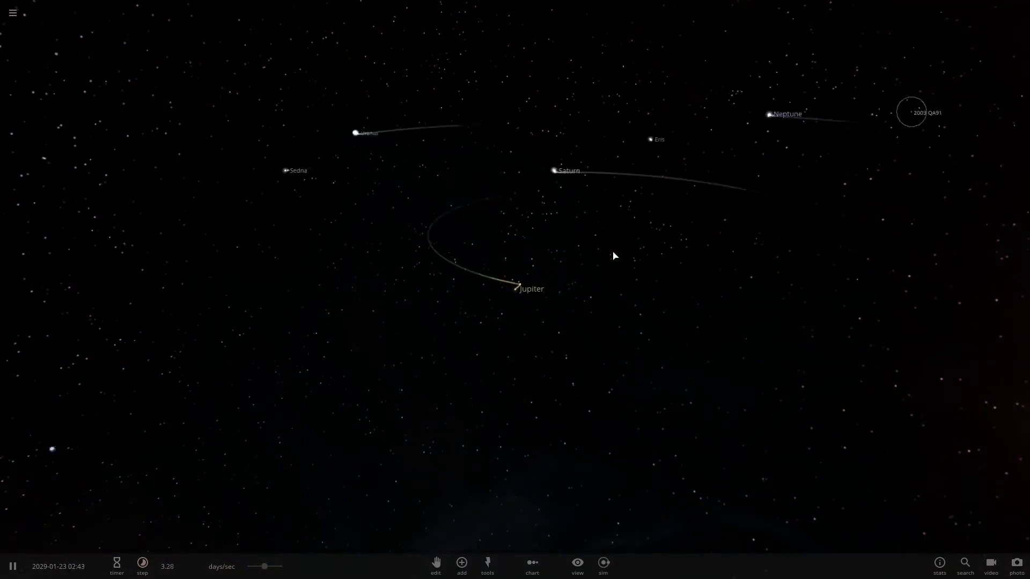
{"action": "scroll", "coordinate": [585, 299], "scroll_direction": "up", "scroll_amount": 10}
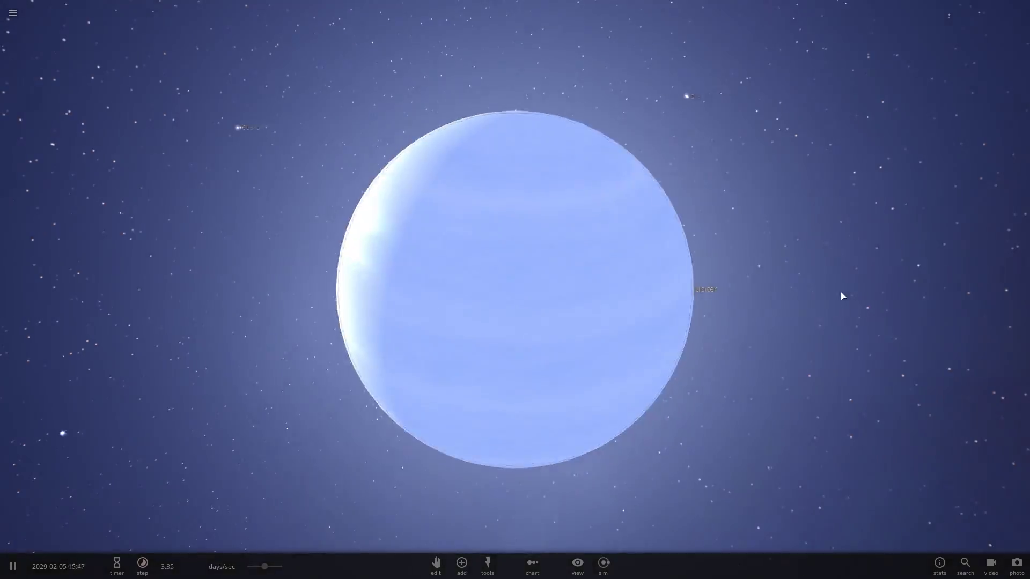
{"action": "scroll", "coordinate": [813, 319], "scroll_direction": "down", "scroll_amount": 10}
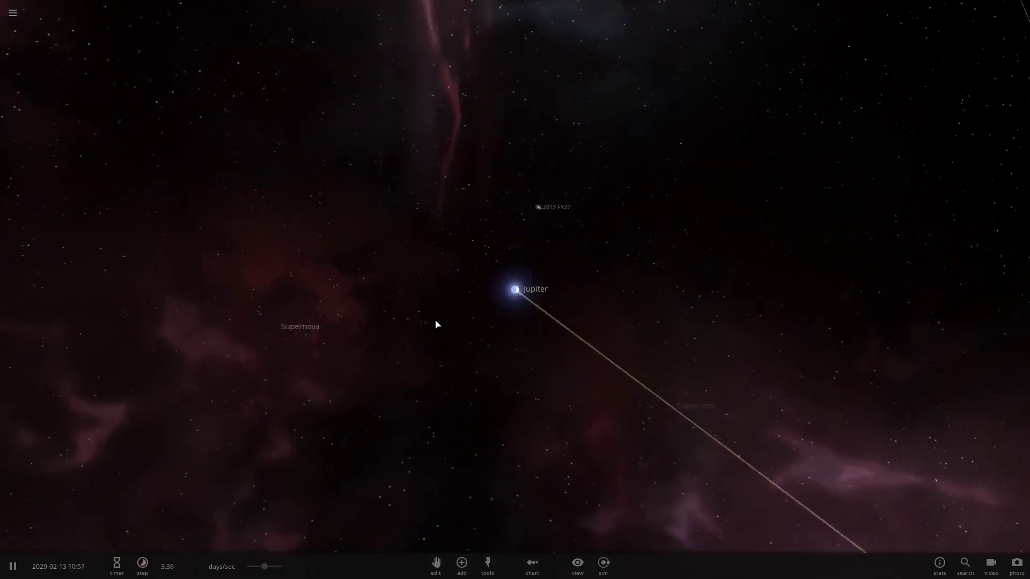
Step: Turn off the object labels and examine the supernova nebula around the solar system from several angles
{"action": "scroll", "coordinate": [435, 324], "scroll_direction": "down", "scroll_amount": 10}
{"action": "left_click_drag", "start_coordinate": [436, 324], "coordinate": [886, 280]}
{"action": "scroll", "coordinate": [727, 324], "scroll_direction": "down", "scroll_amount": 8}
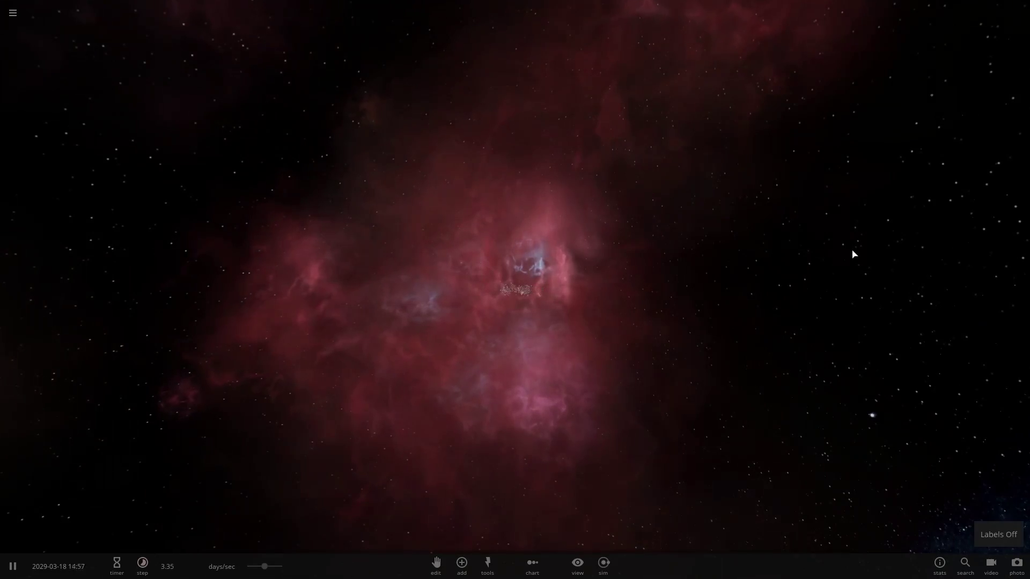
{"action": "left_click_drag", "start_coordinate": [802, 258], "coordinate": [1018, 452]}
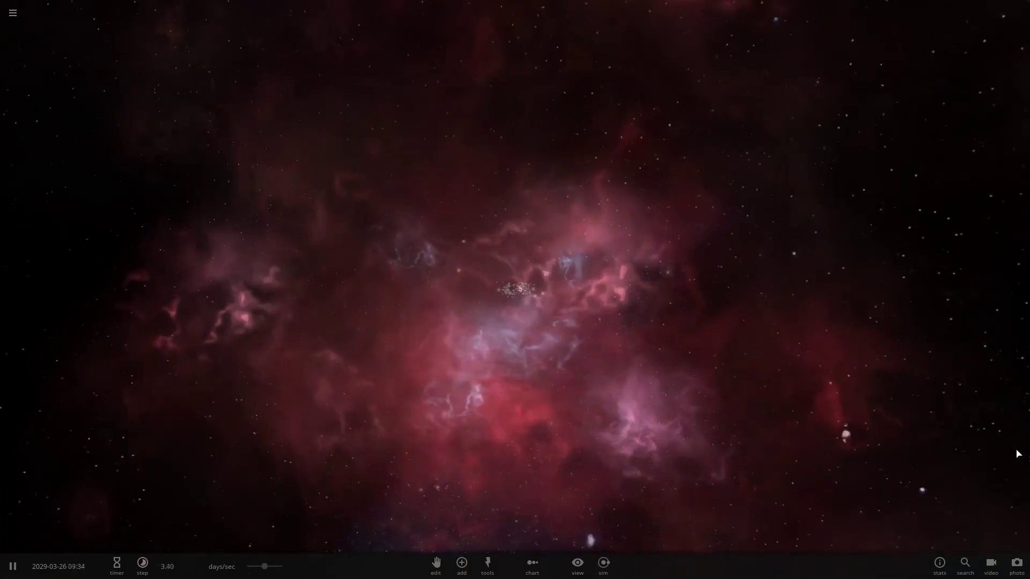
{"action": "scroll", "coordinate": [1015, 462], "scroll_direction": "down", "scroll_amount": 5}
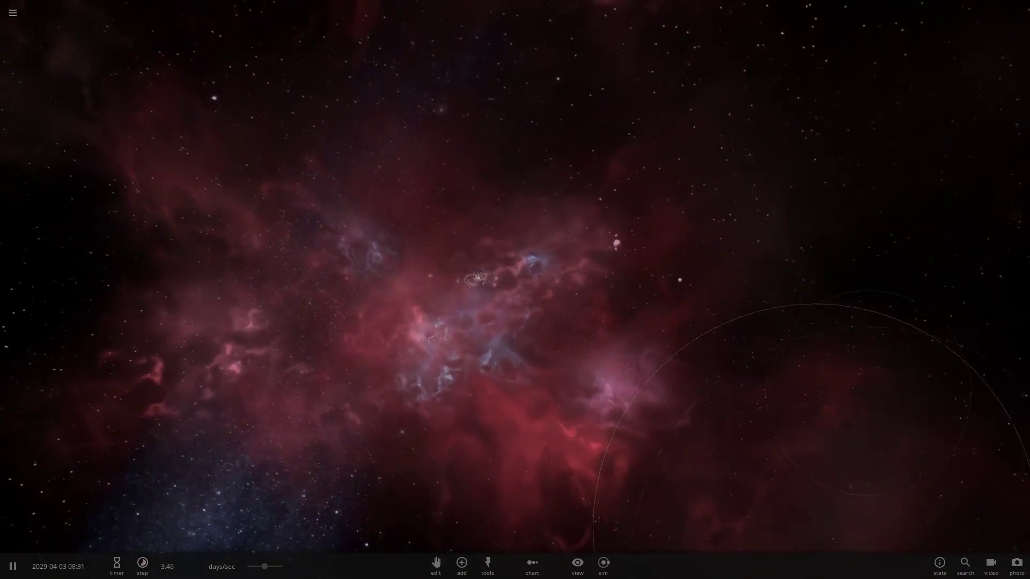
{"action": "left_click_drag", "start_coordinate": [1016, 466], "coordinate": [958, 469]}
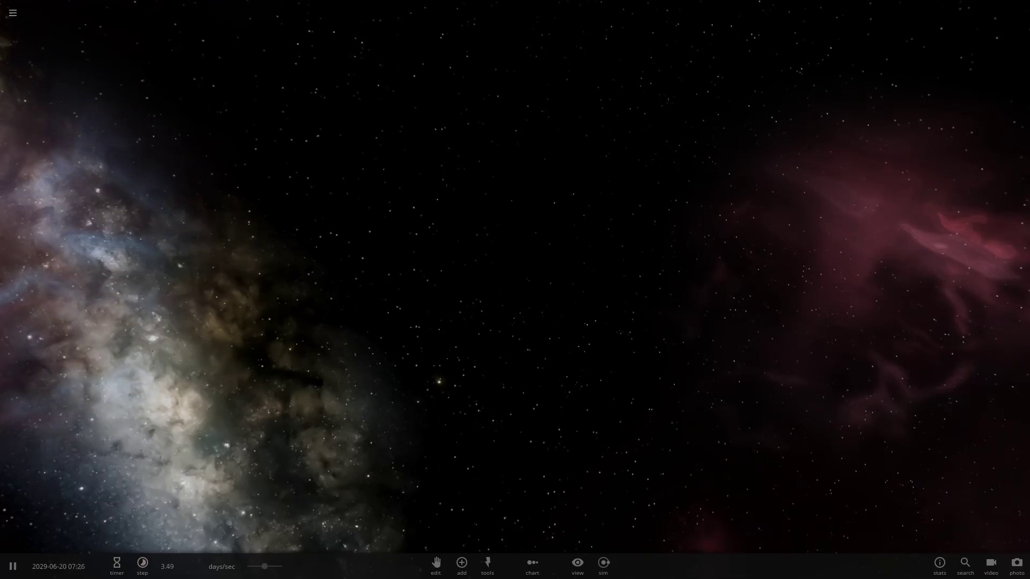
{"action": "left_click_drag", "start_coordinate": [426, 364], "coordinate": [940, 401]}
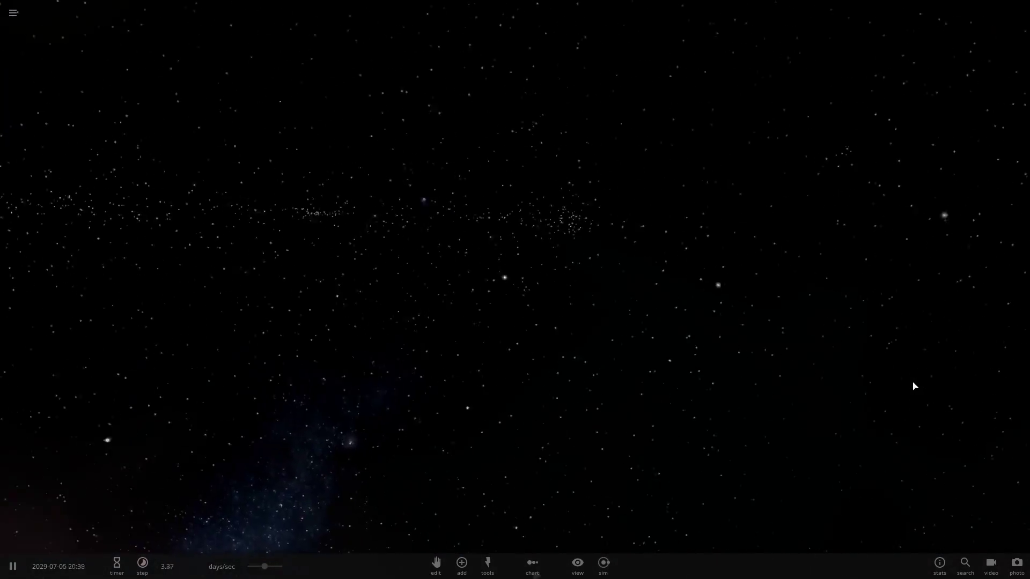